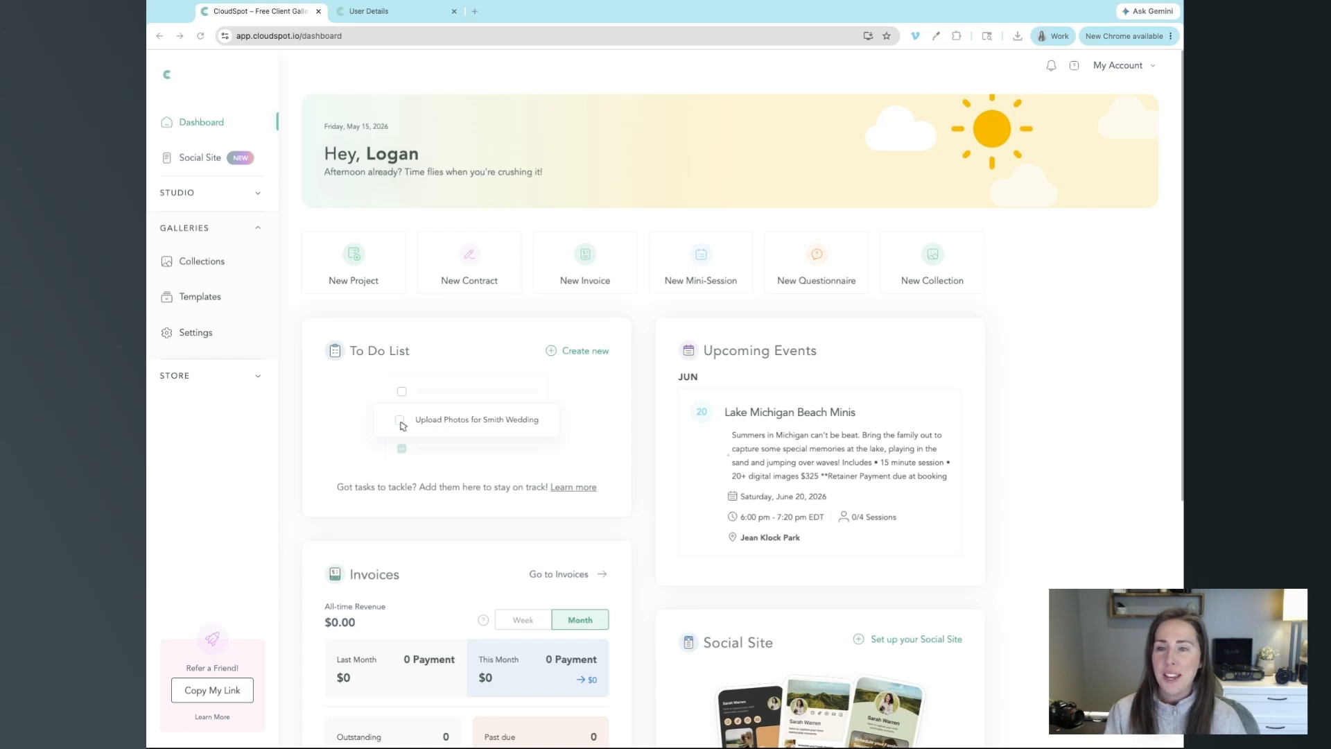
Start the Social Site setup and accept the prefilled profile name and image.
left_click(200, 158)
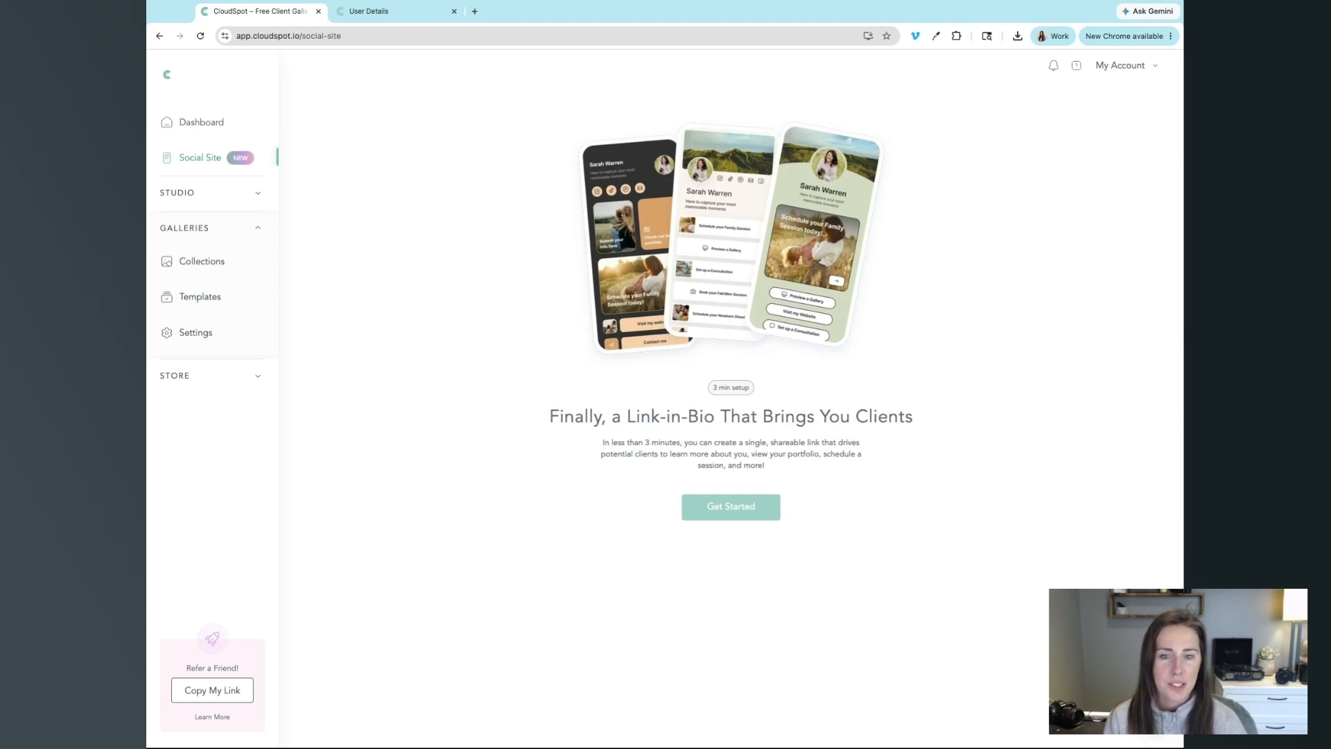
left_click(714, 514)
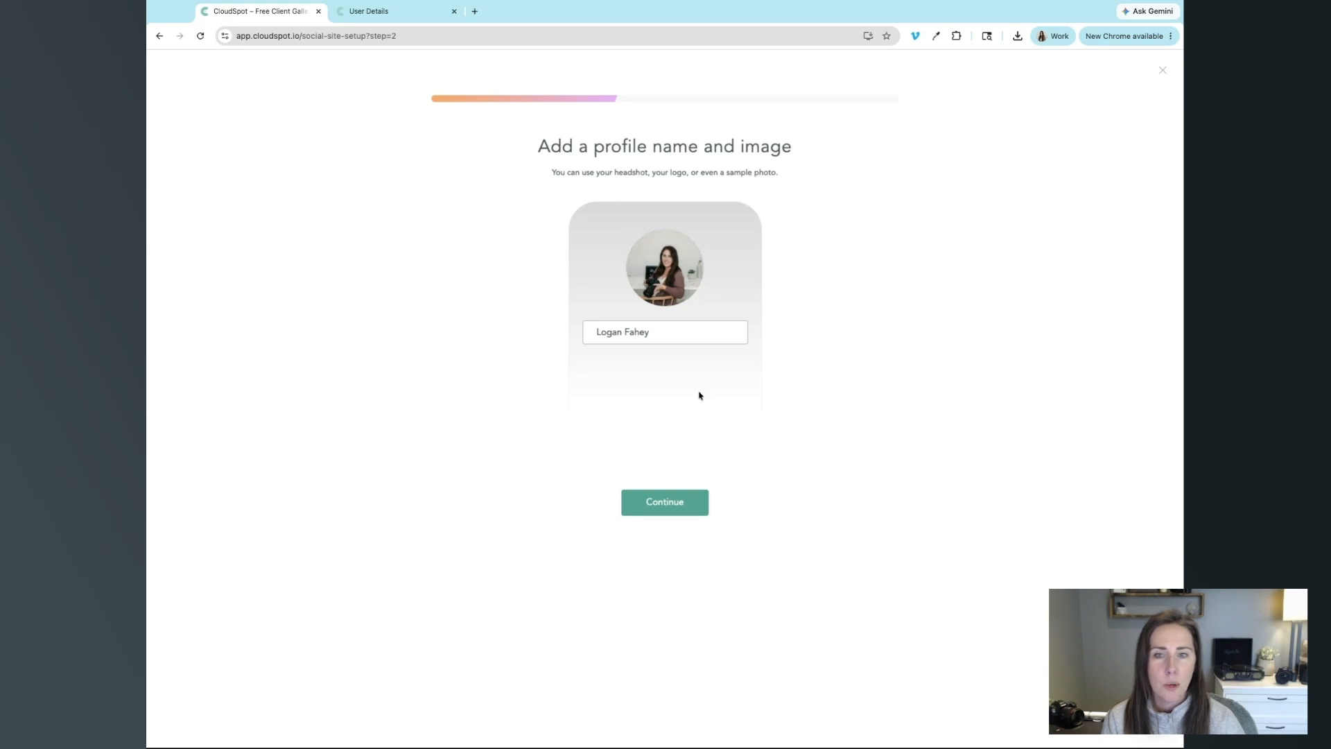
left_click(666, 507)
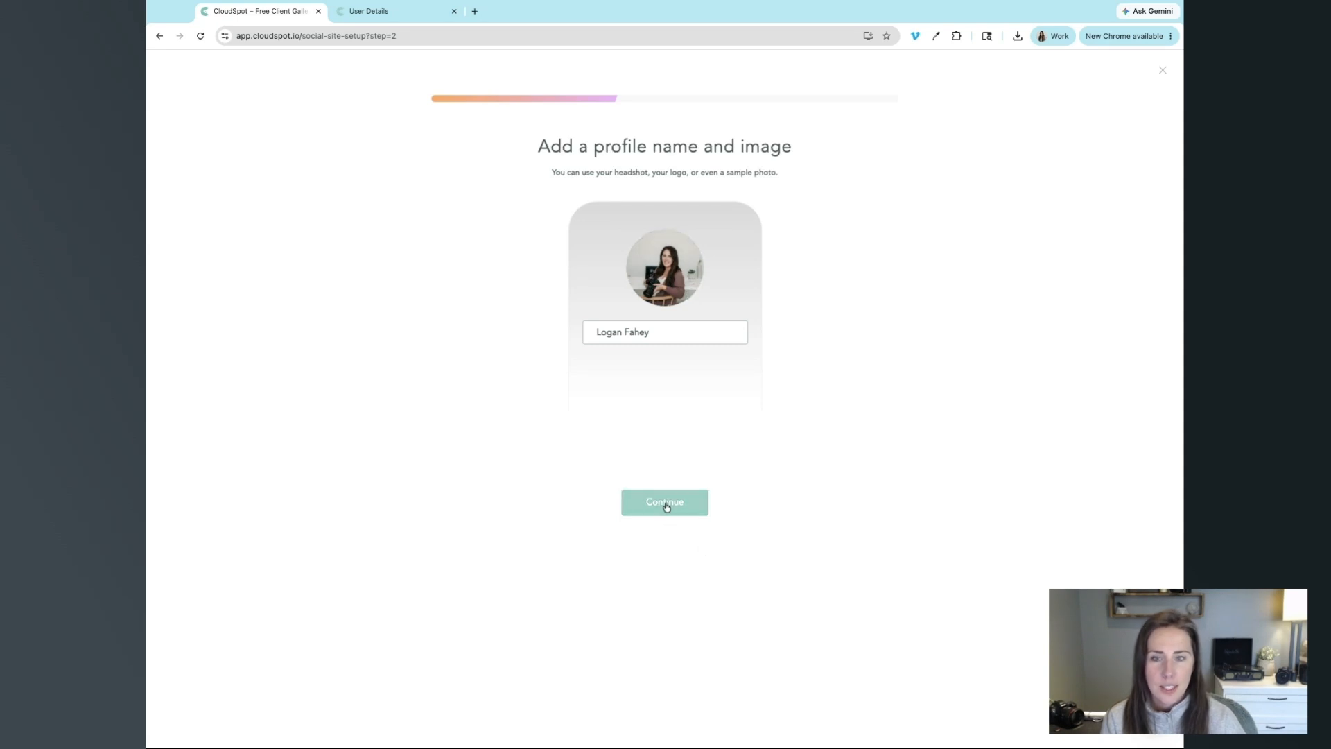
Add Instagram and Facebook to the socials and enter the profile URL for each.
left_click(602, 251)
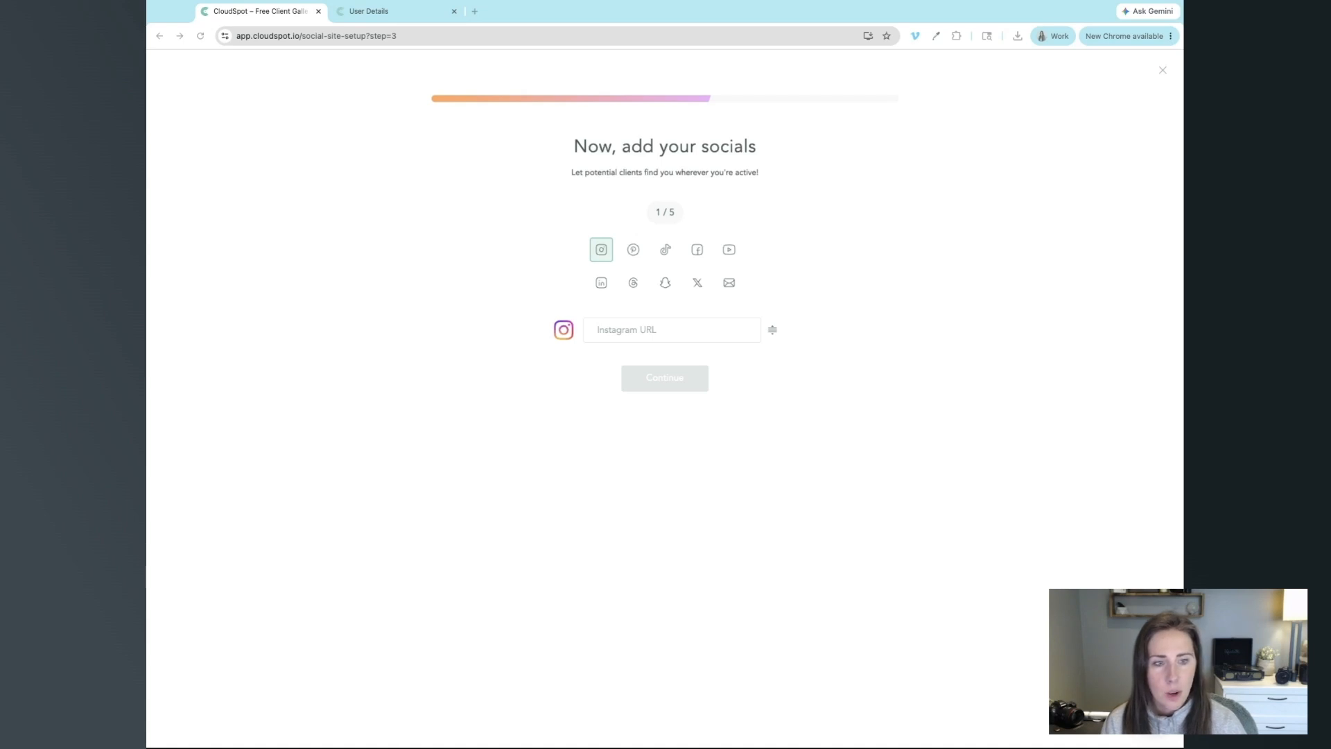
left_click(632, 329)
type("https://www.instagram.com/logan.fahey/")
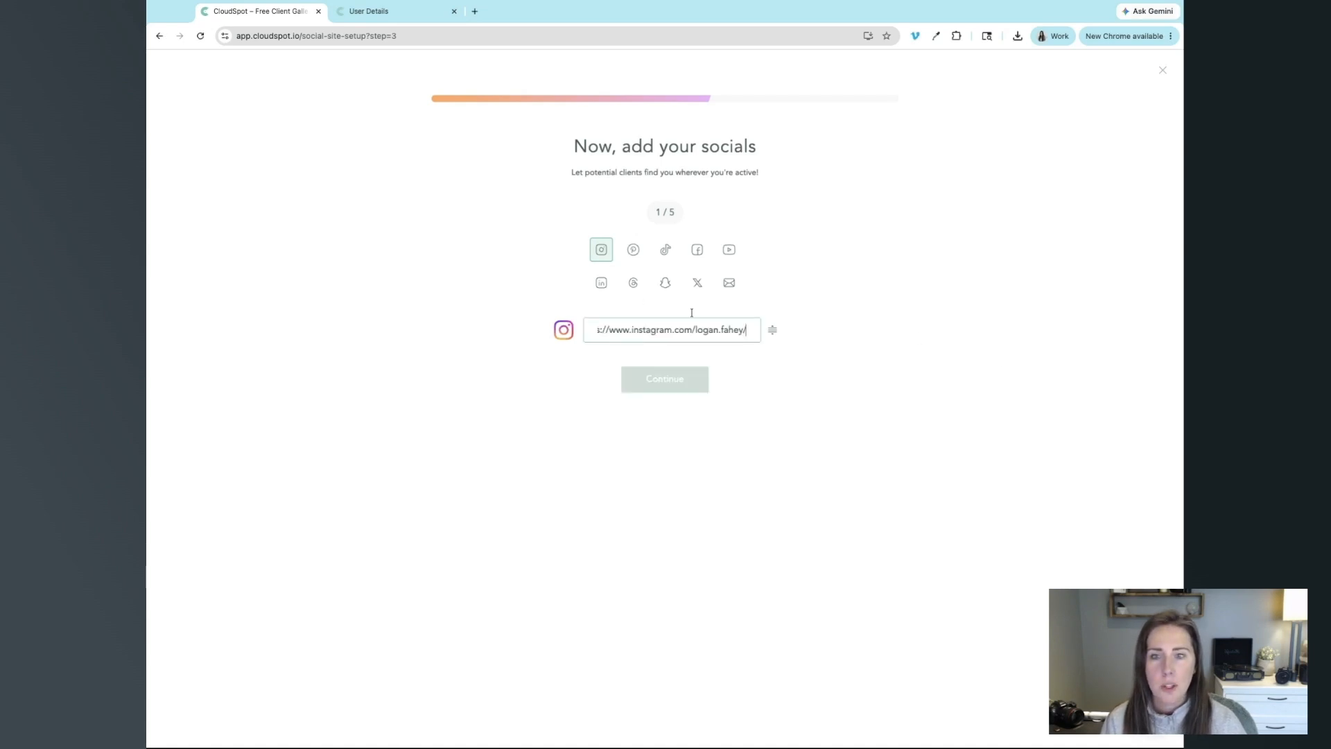
left_click(696, 249)
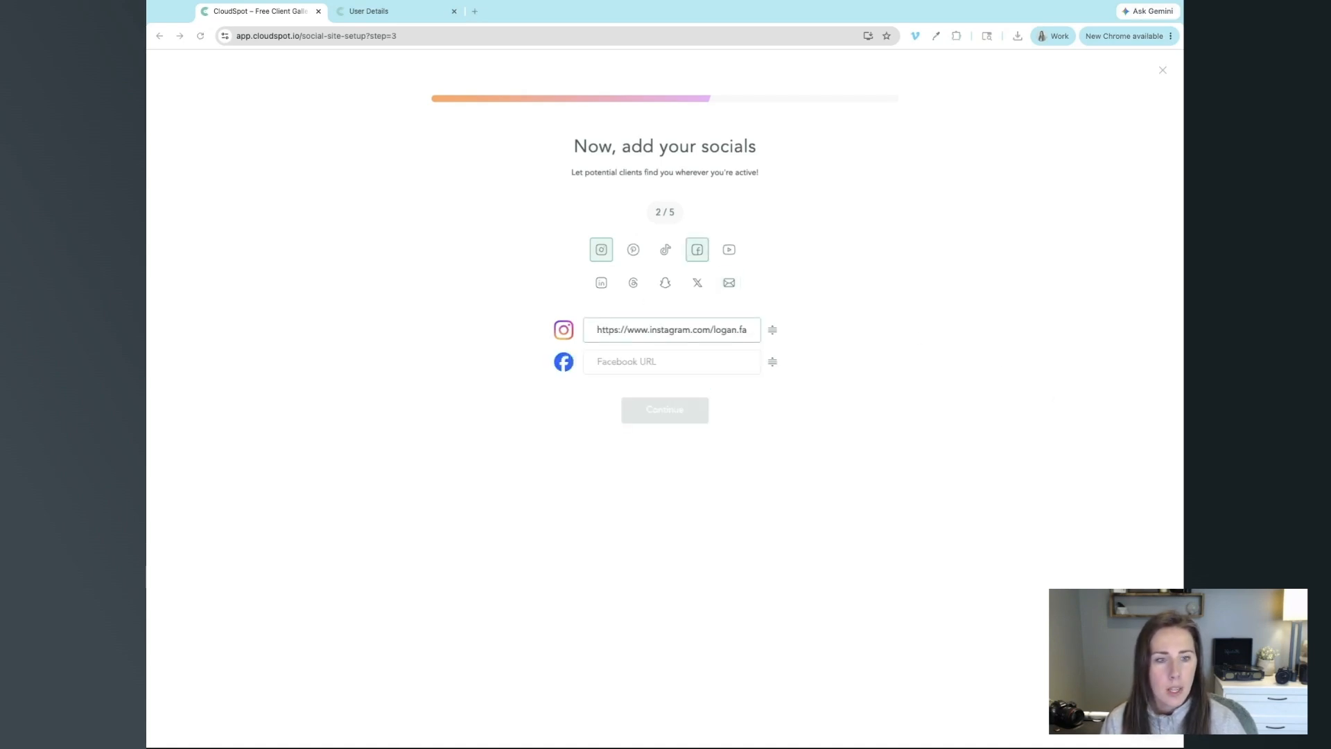
left_click(706, 363)
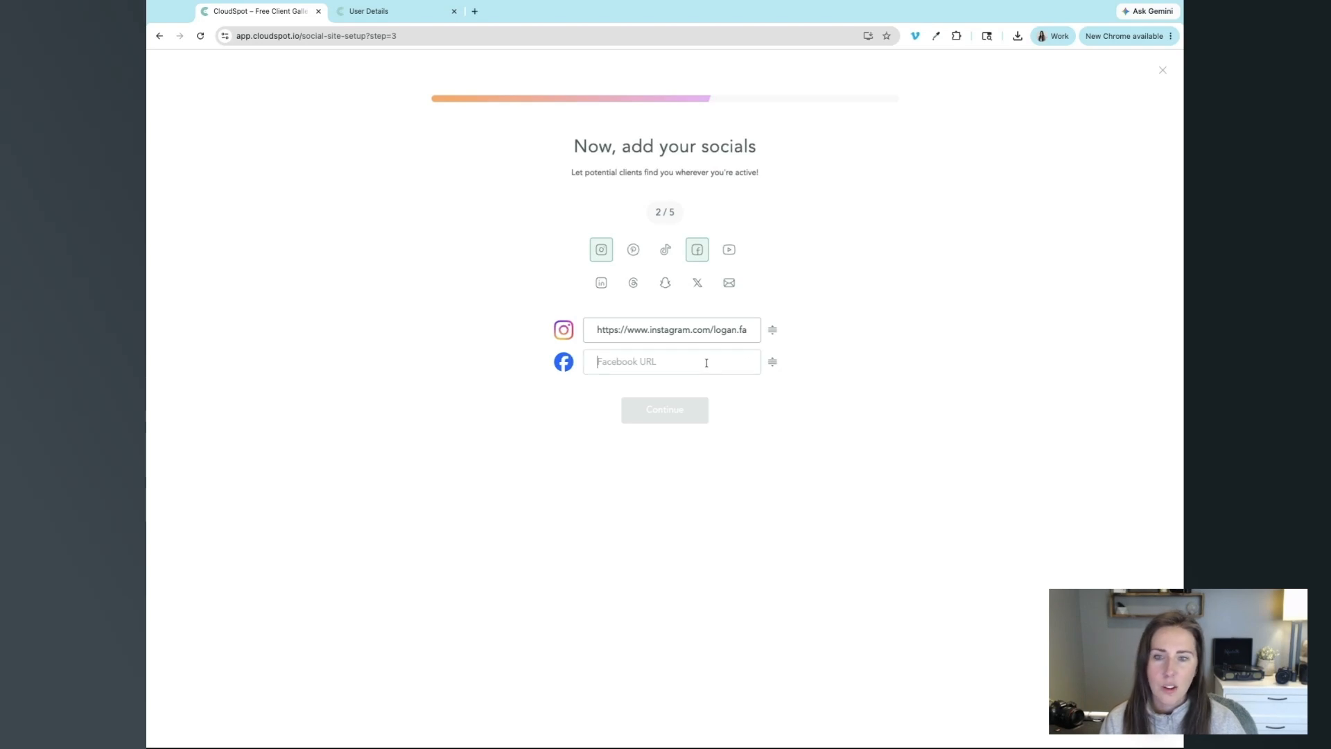
key("super+v")
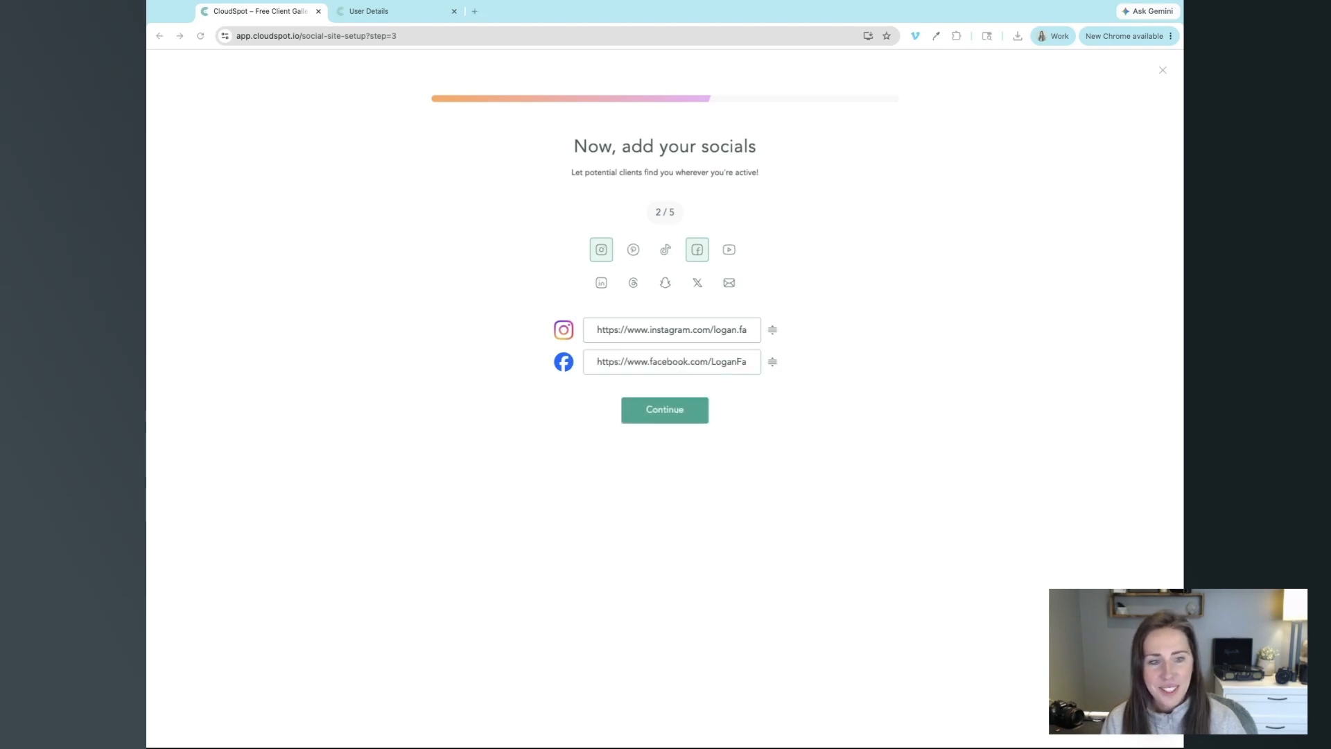
Add email to the socials with the business e-mail address and continue the setup.
left_click(729, 282)
left_click(659, 394)
key("super+v")
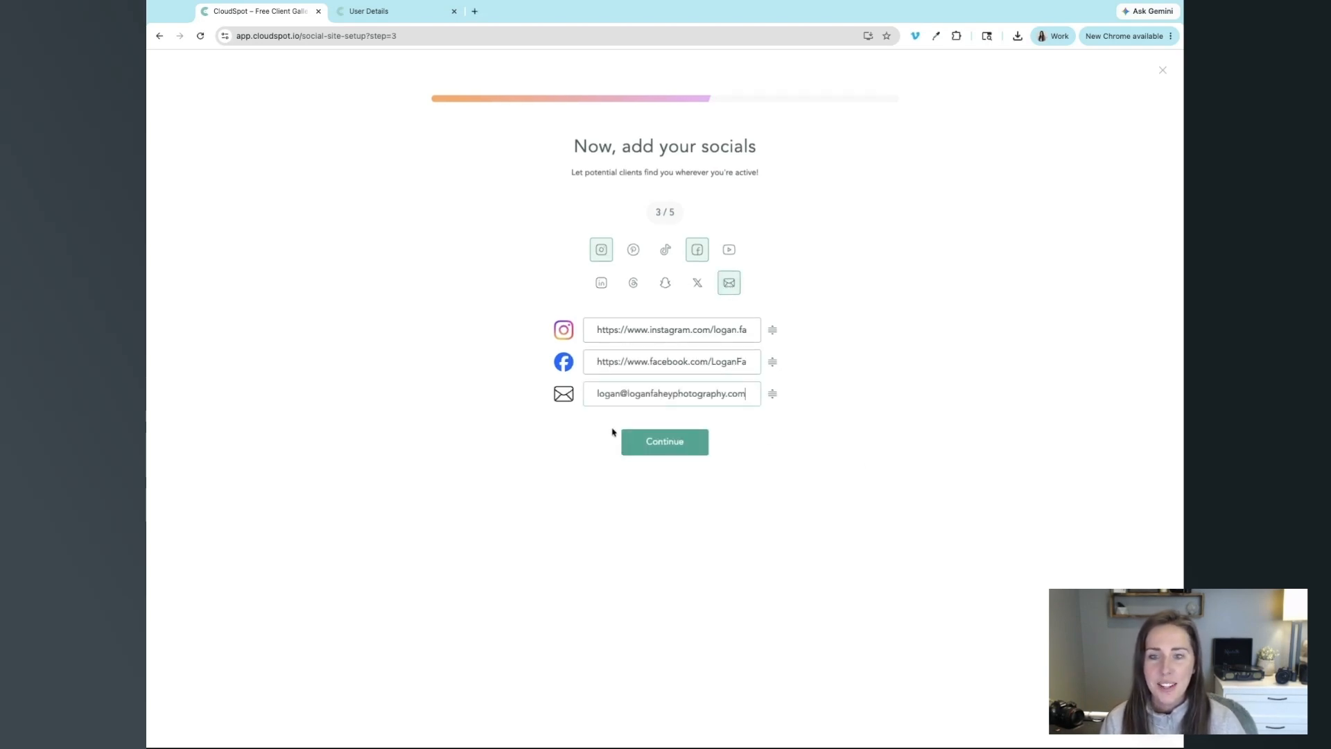
left_click(668, 449)
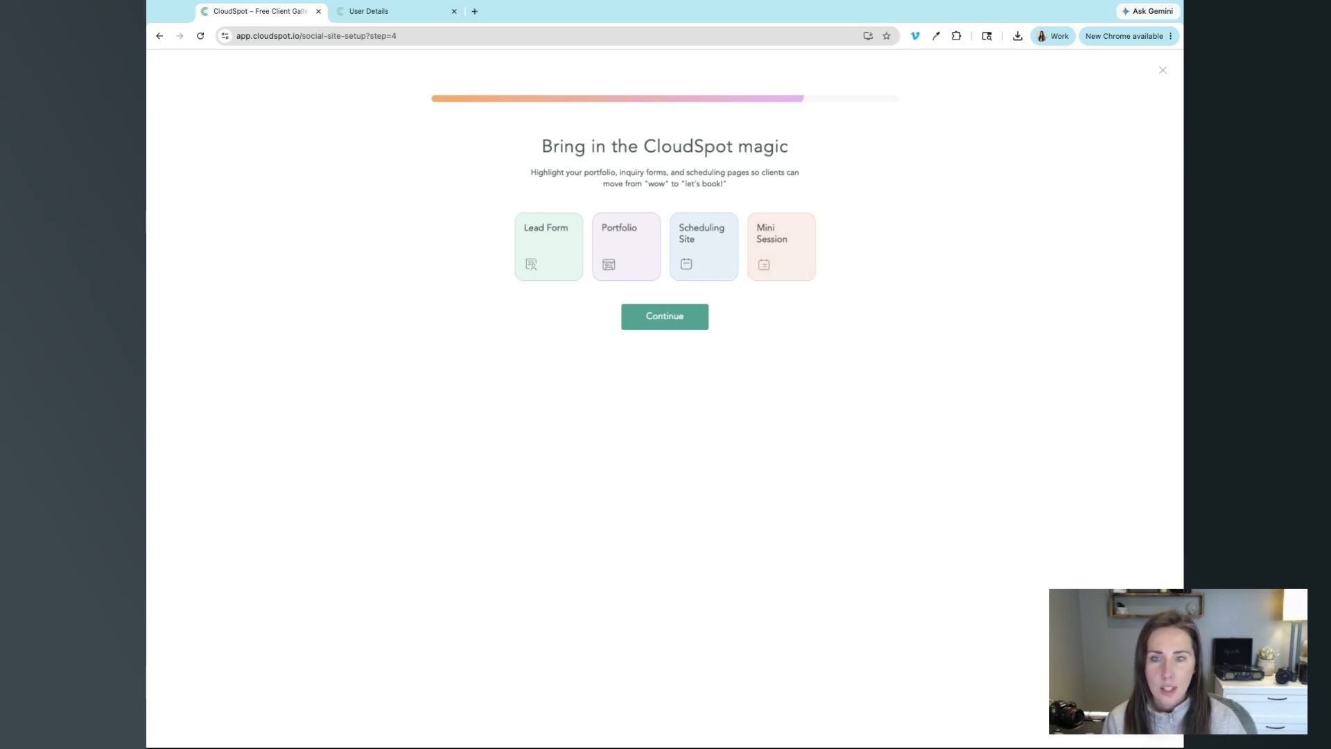
Add a lead form link using the Family Lead Form, and include the Portfolio link.
left_click(547, 251)
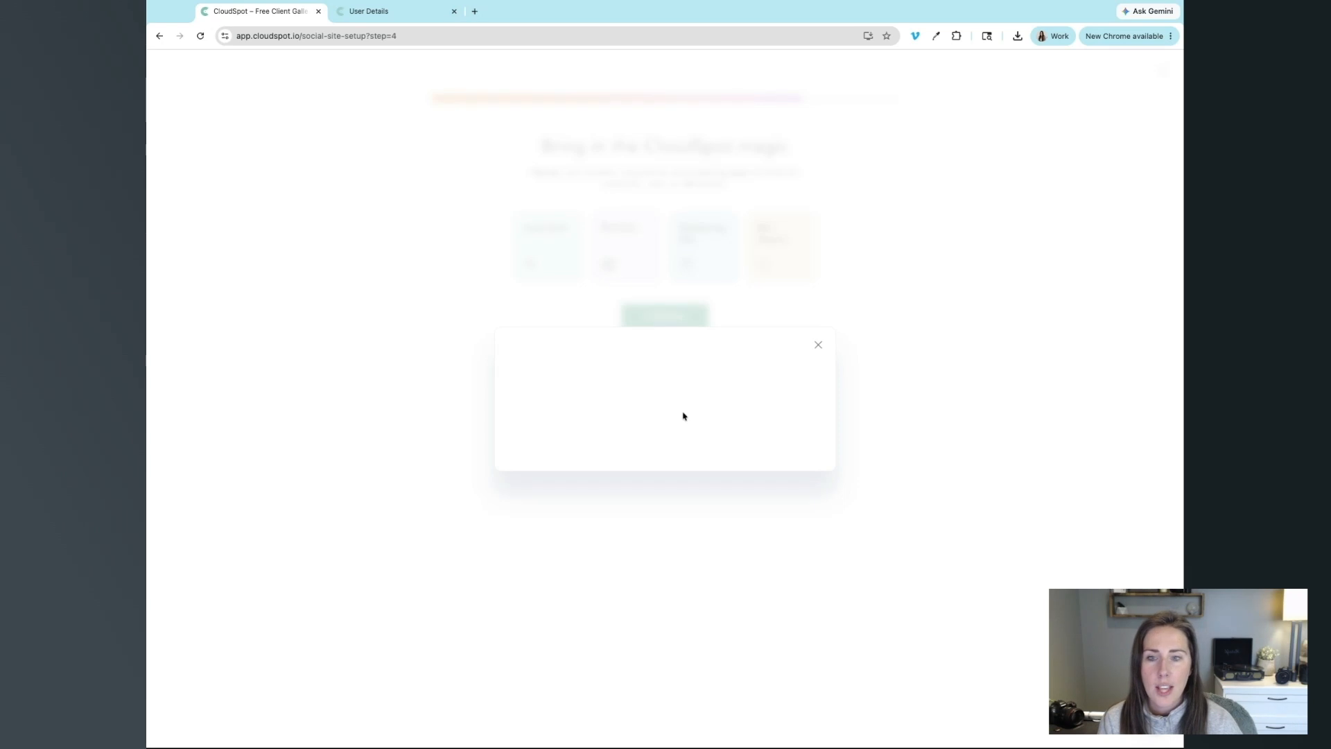
left_click(596, 463)
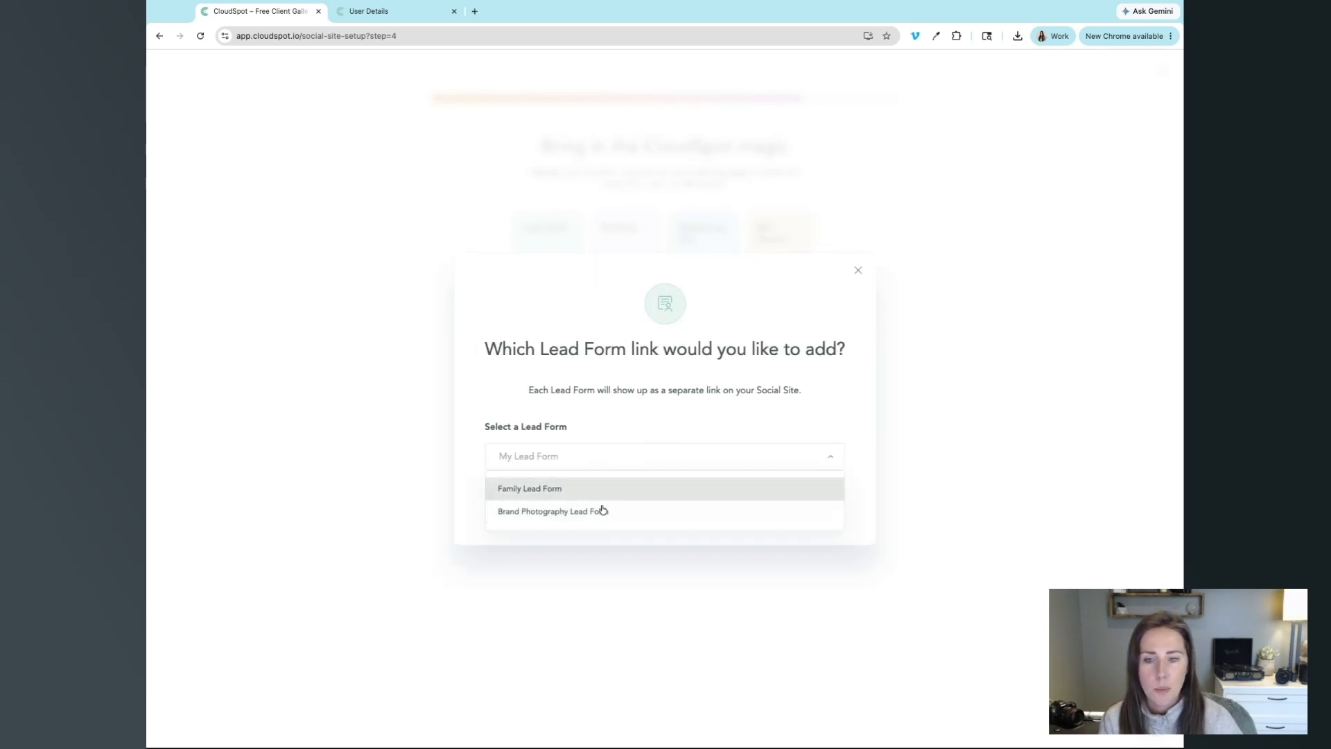
left_click(523, 497)
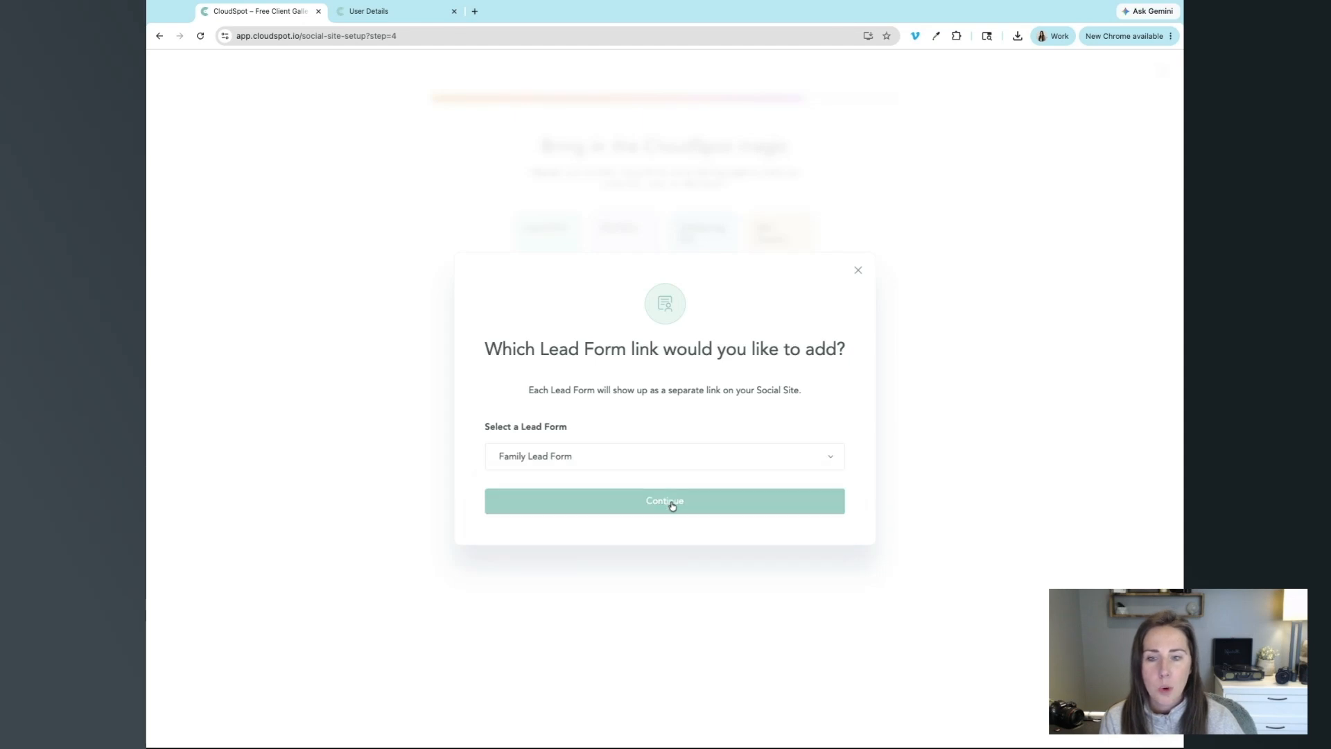
left_click(671, 505)
left_click(635, 270)
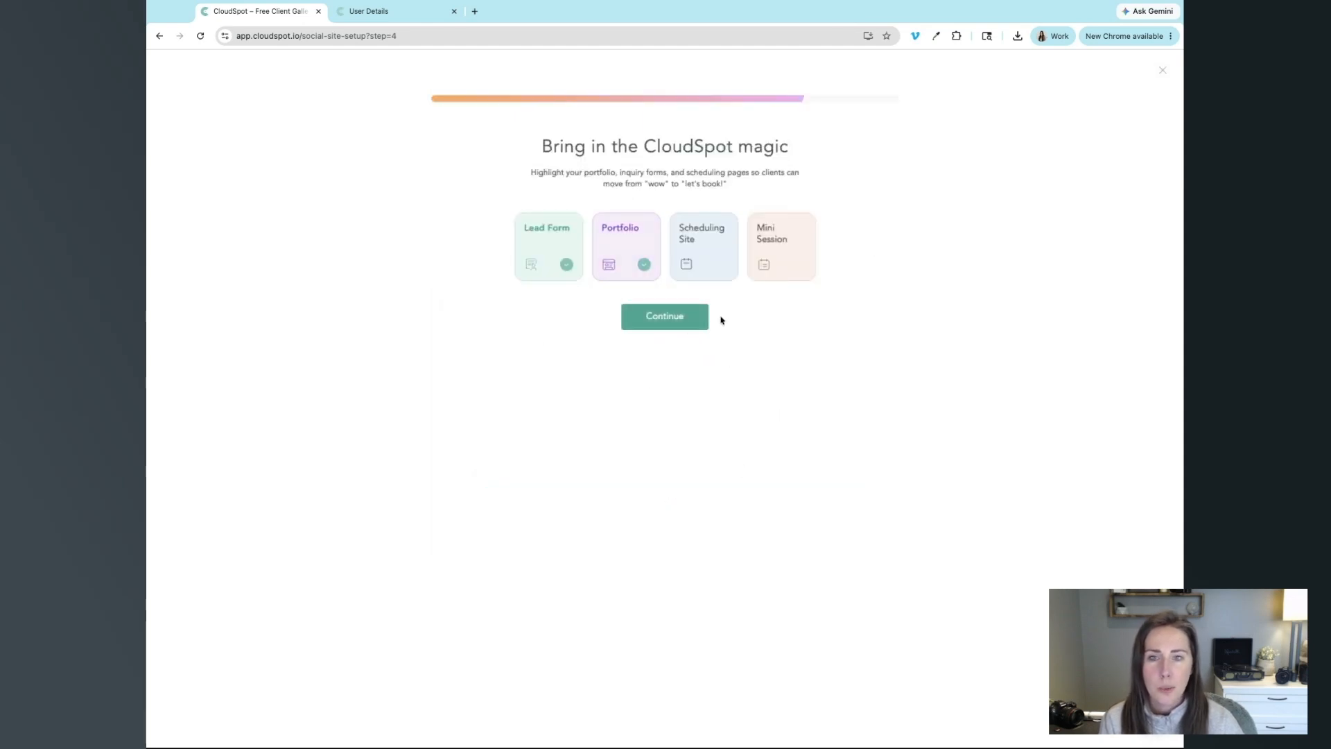
Add a Scheduling Site link for the Family Session service.
left_click(705, 270)
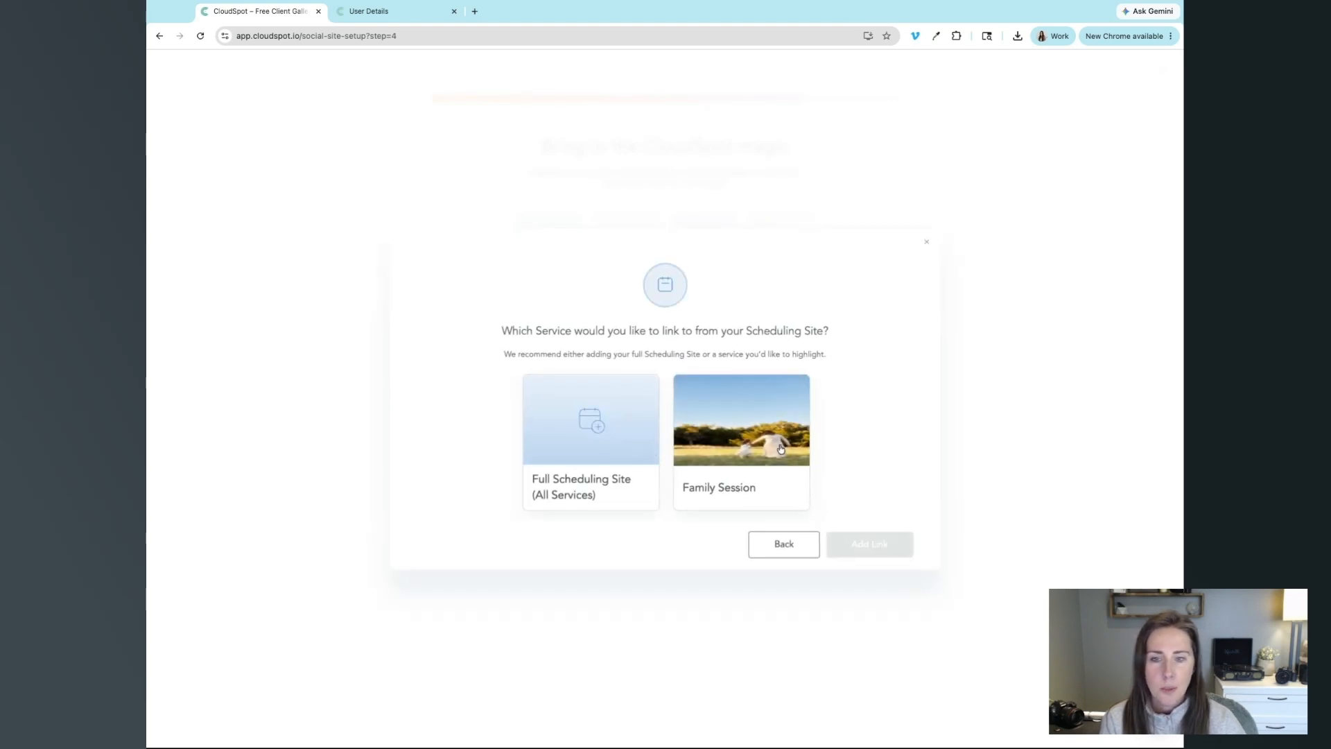
left_click(781, 449)
left_click(877, 546)
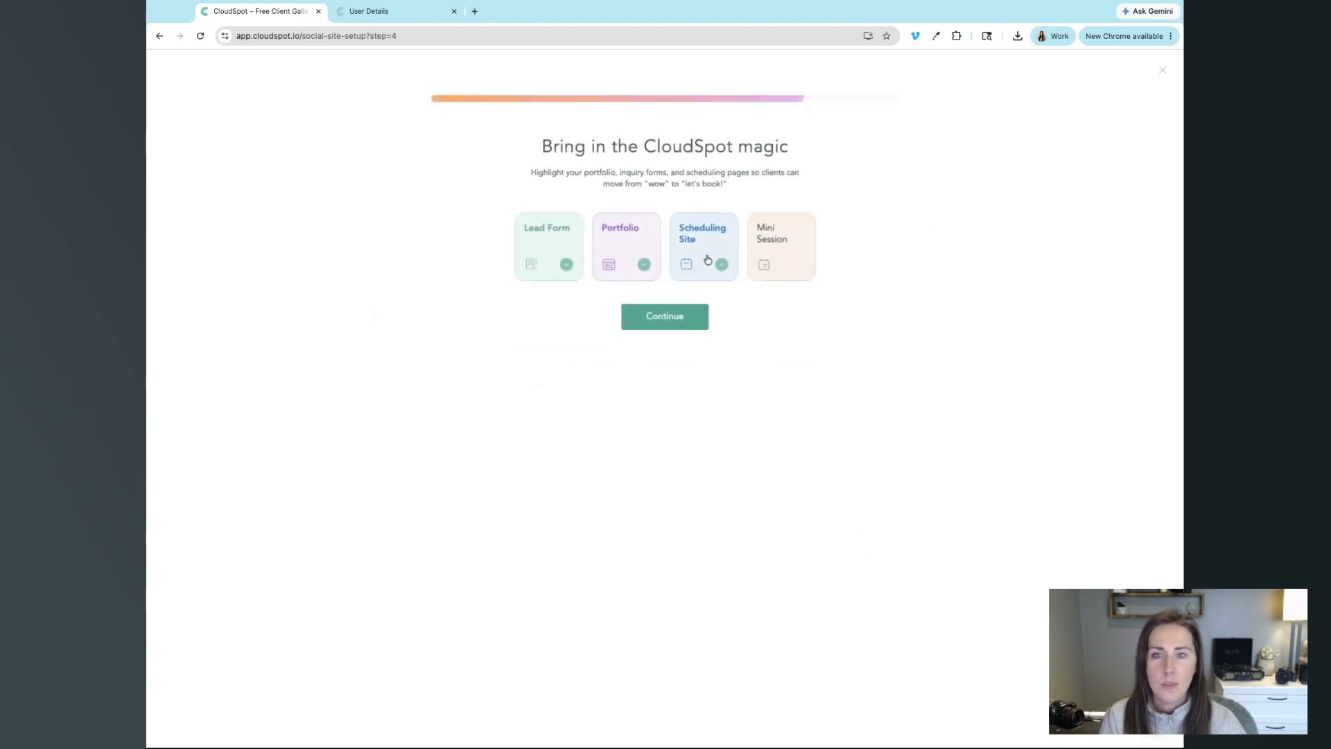
Add the Lake Michigan Beach Minis - June 20, 2026 mini-session link and complete the Social Site without extra links.
left_click(771, 263)
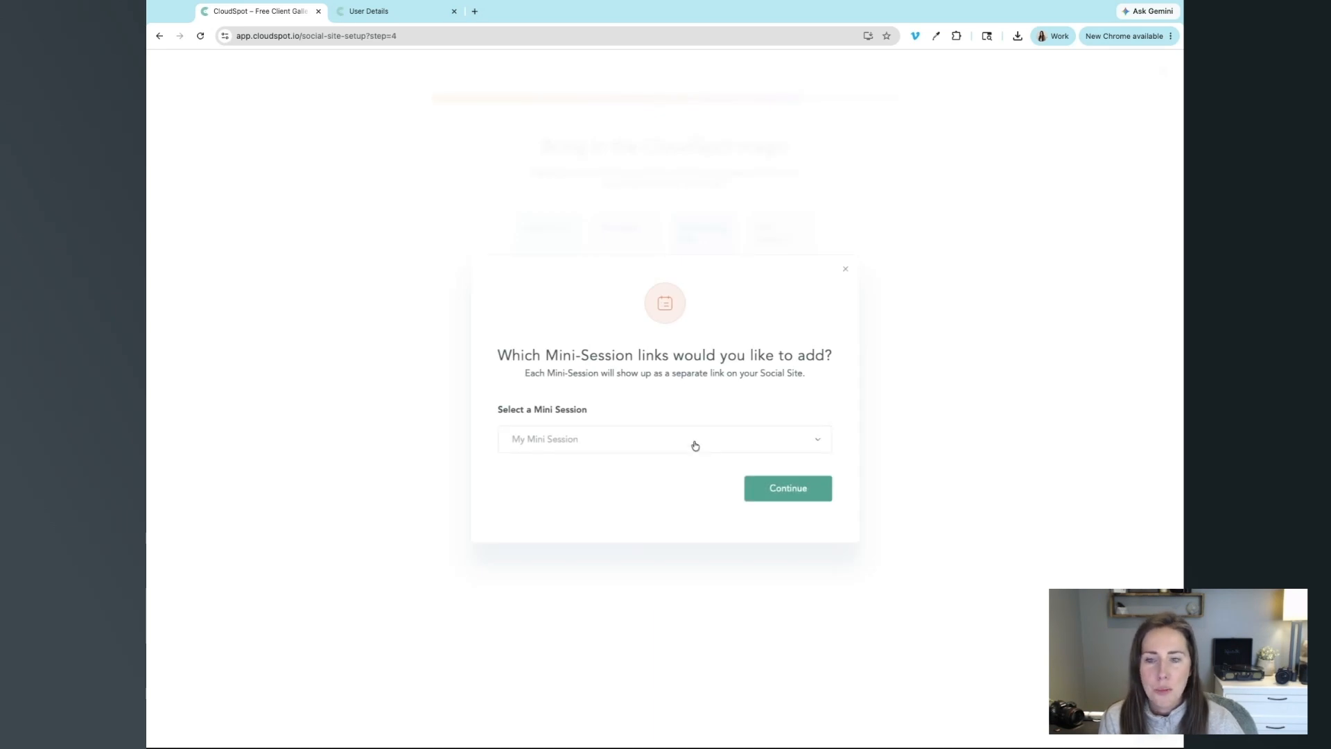
left_click(786, 445)
left_click(864, 683)
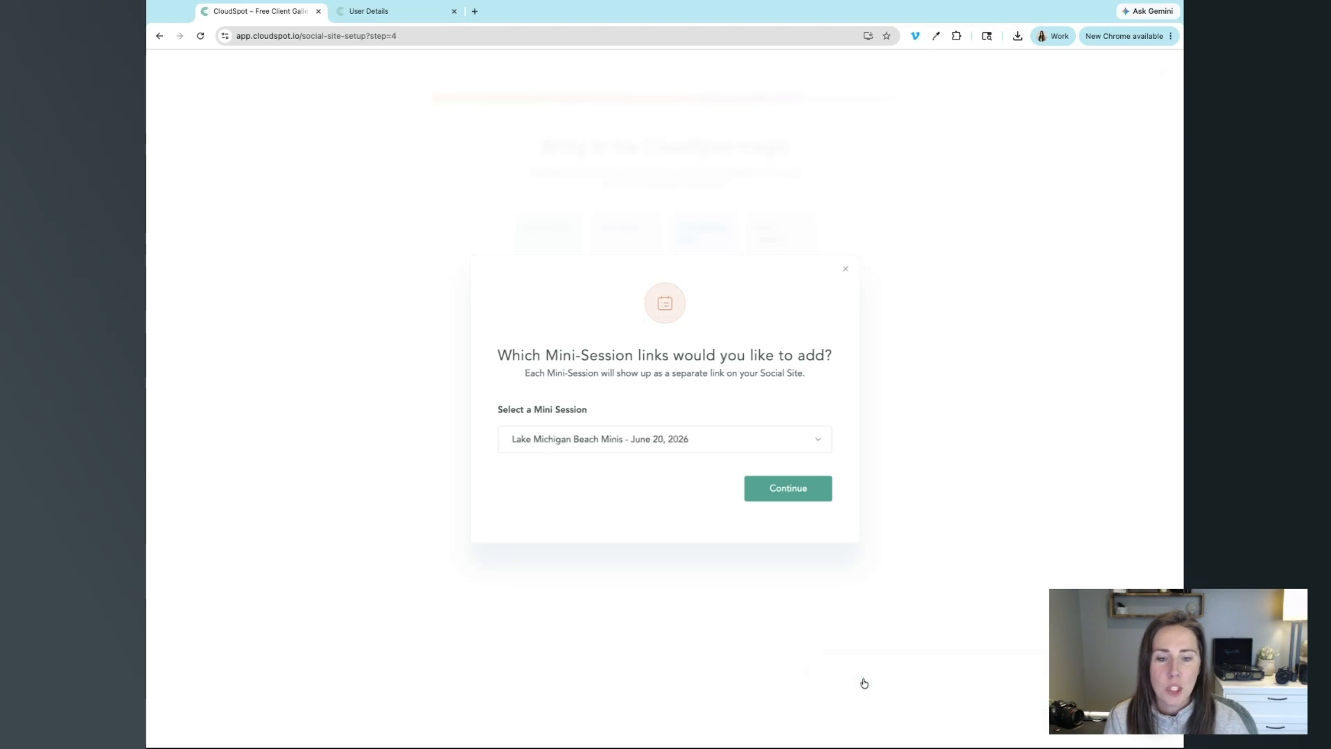
left_click(791, 494)
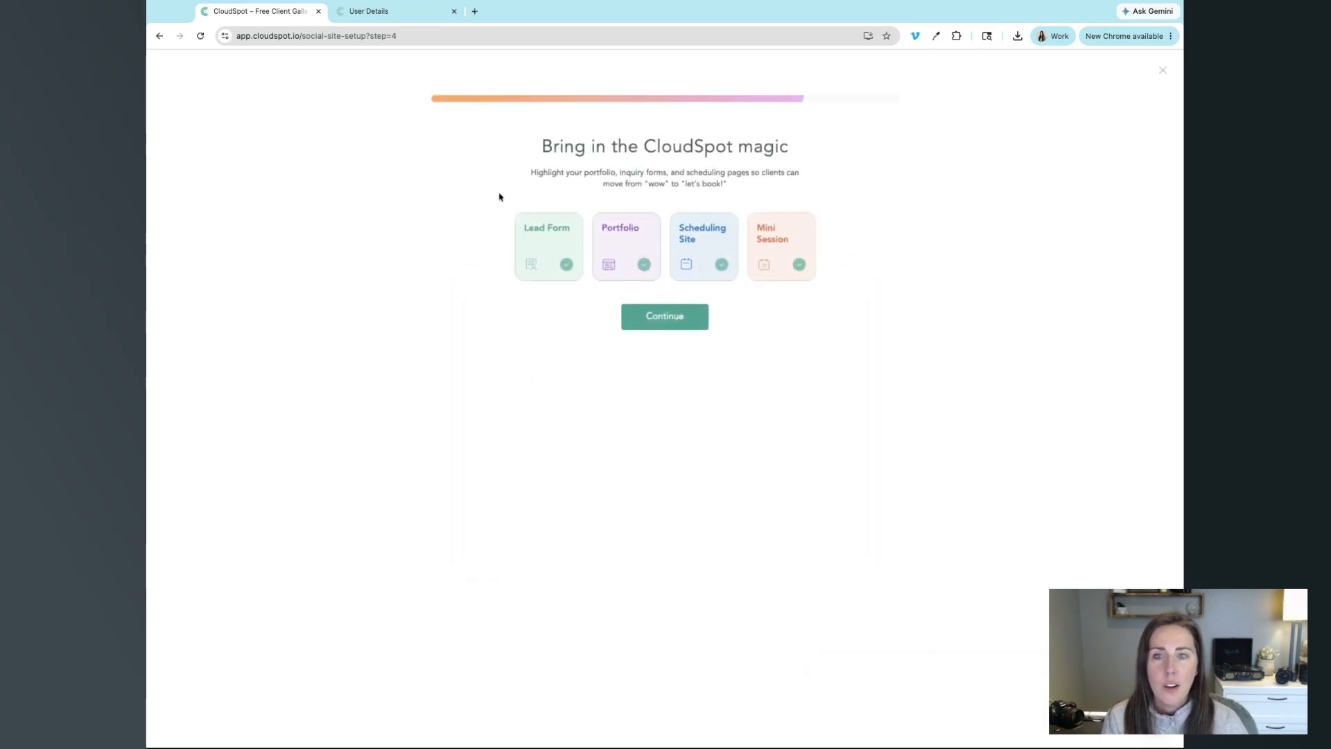
left_click(680, 325)
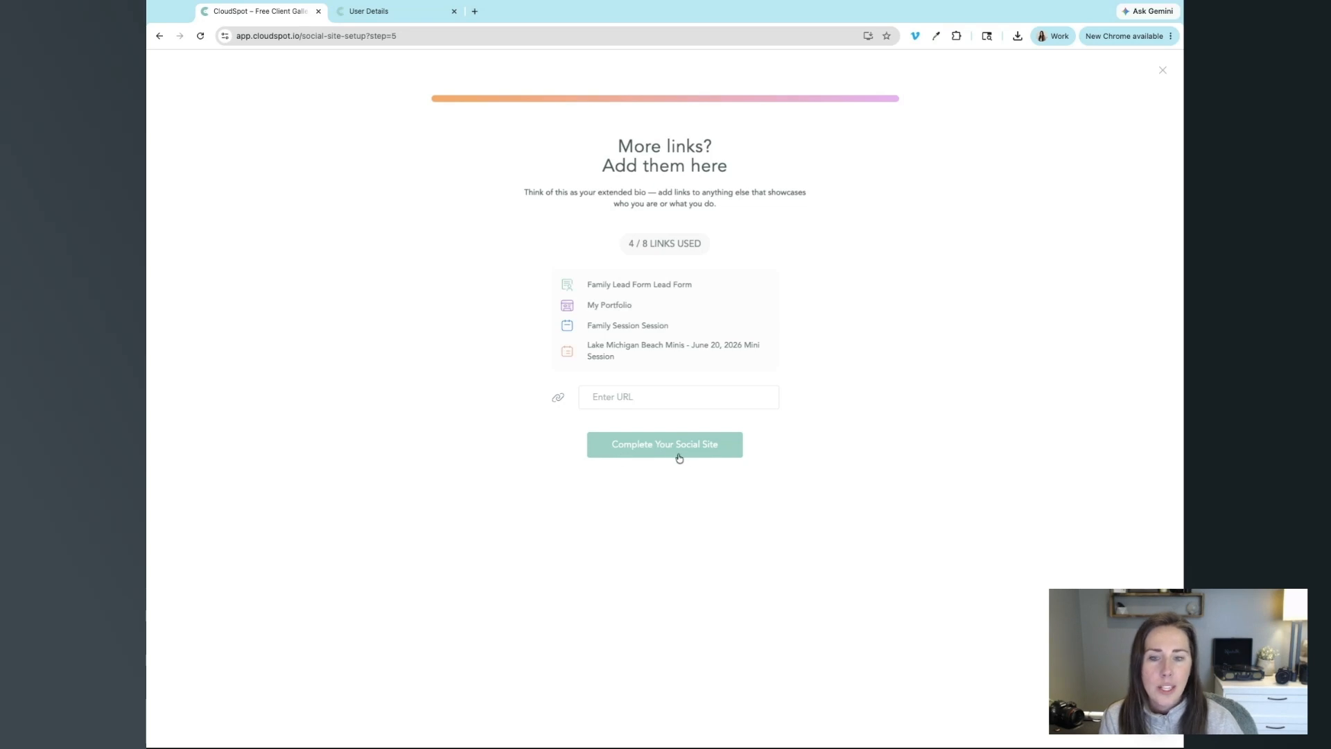
left_click(628, 456)
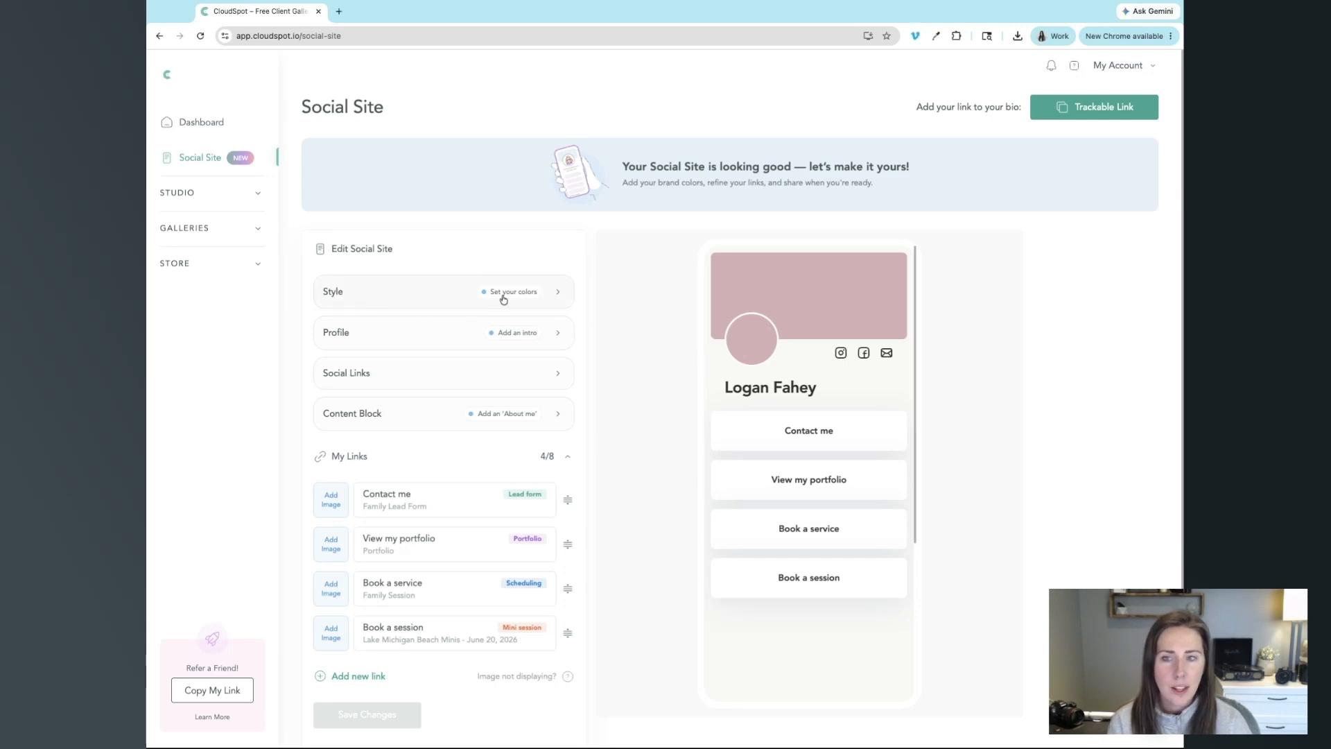
Open the Social Site's Style settings, preview the other templates, and select the third template with the banner and stacked links.
scroll(503, 299, "up", 1)
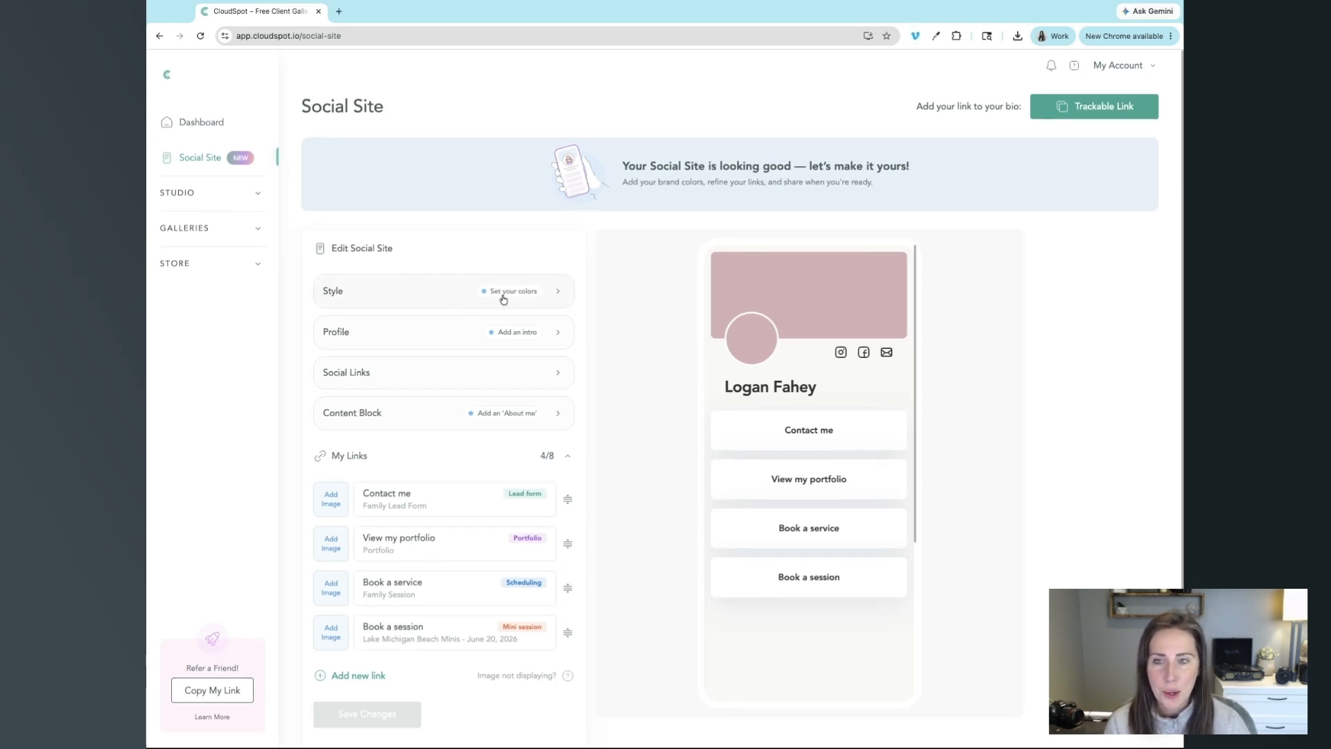
scroll(454, 301, "down", 1)
left_click(454, 301)
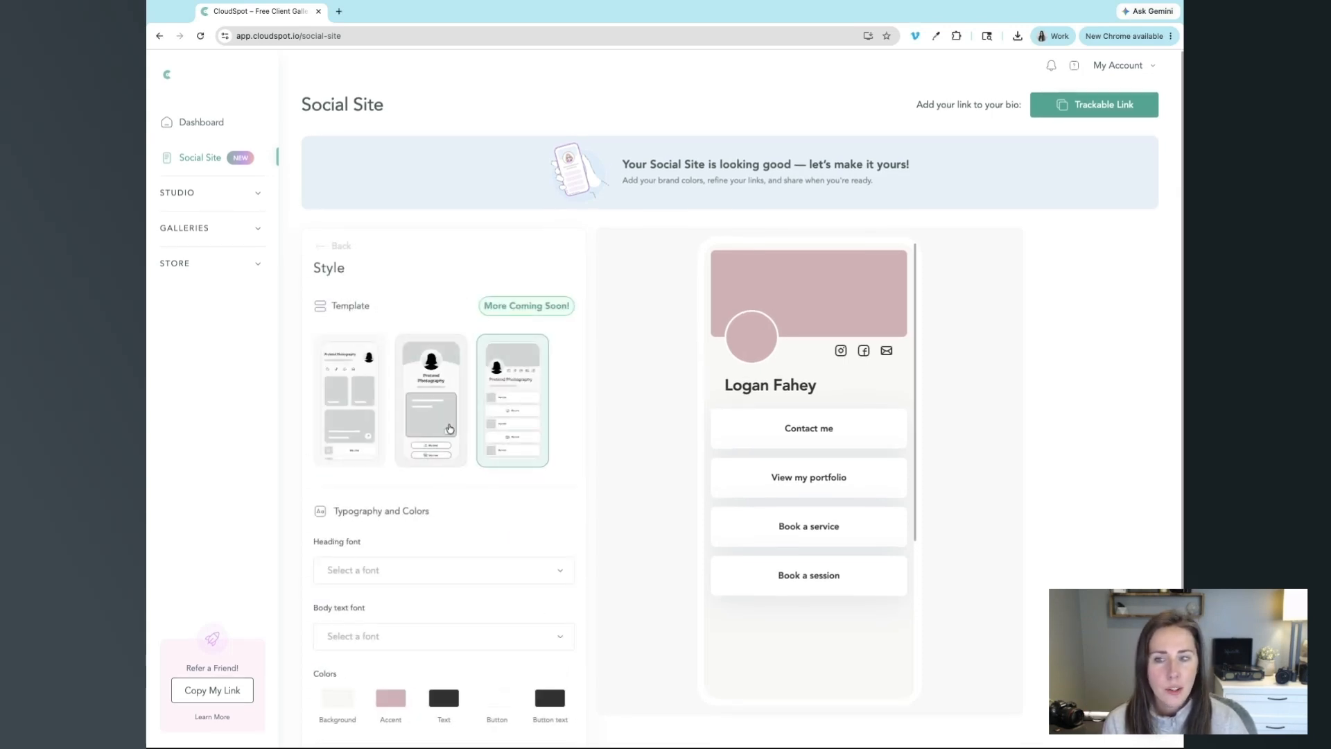
left_click(439, 430)
left_click(350, 430)
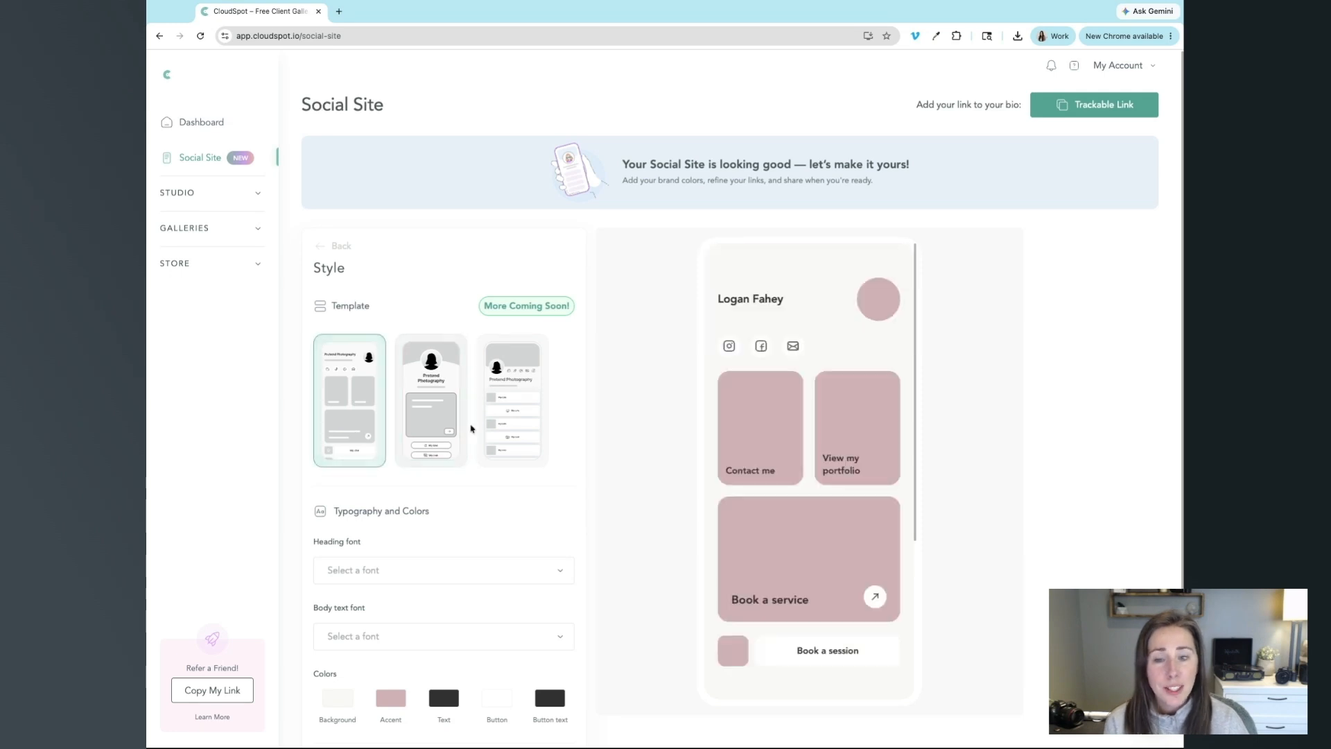
scroll(504, 425, "down", 1)
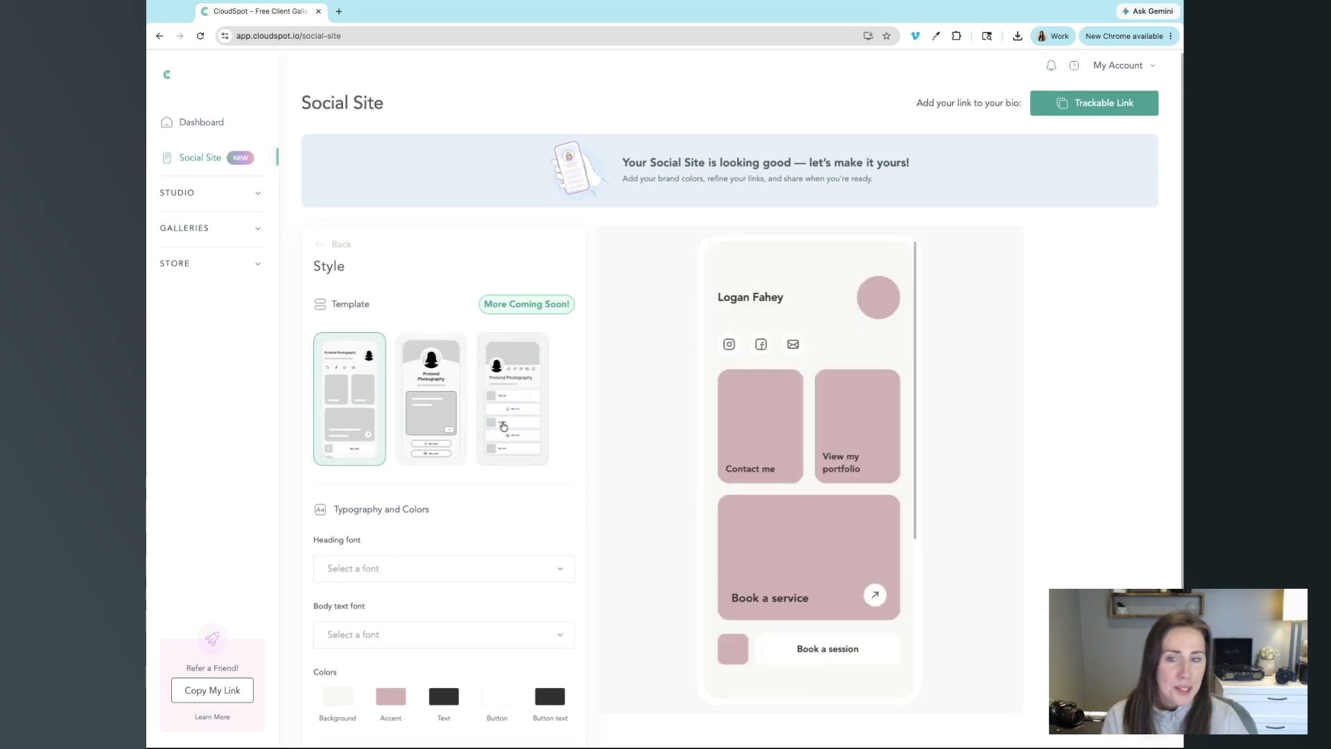
left_click(503, 423)
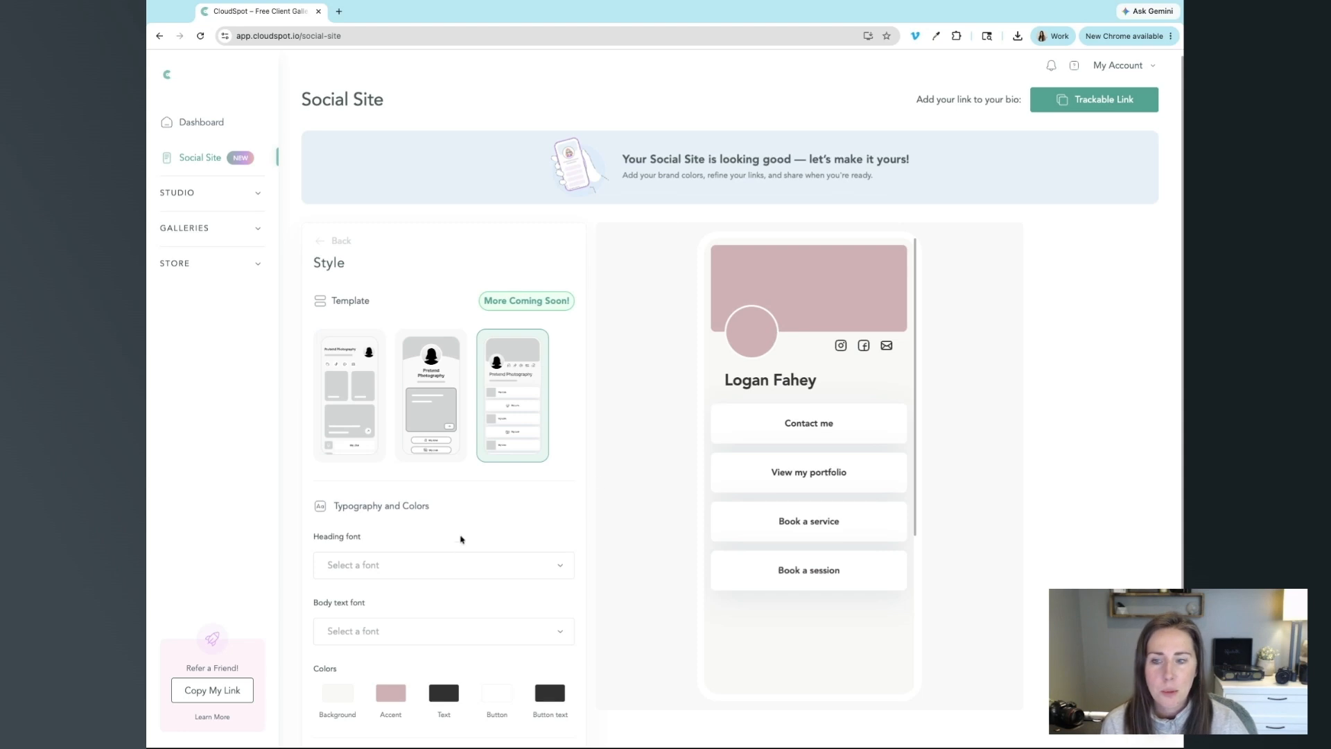
Set the Social Site's accent color to #7b8e7a.
scroll(475, 526, "down", 2)
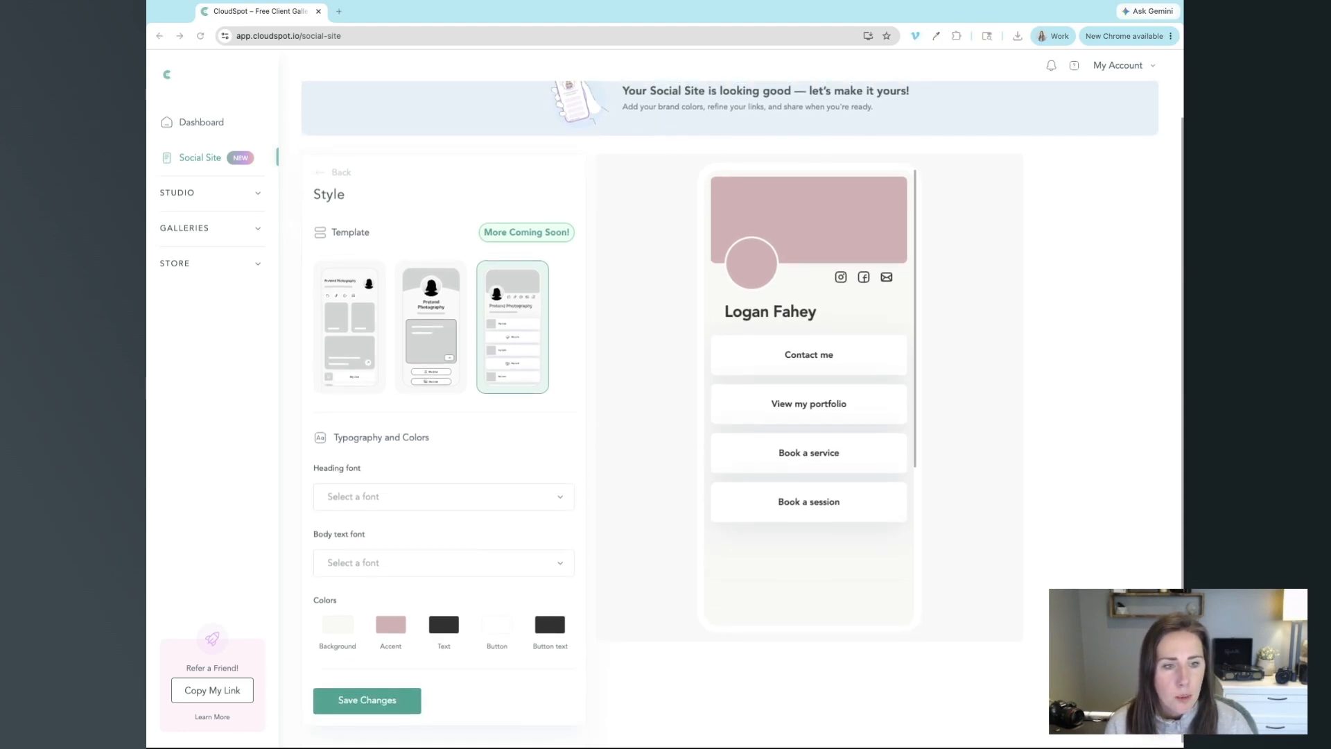
left_click(394, 631)
left_click(394, 632)
left_click(393, 632)
left_click(393, 632)
left_click(377, 595)
type("#7b8e7a")
key("ctrl+a")
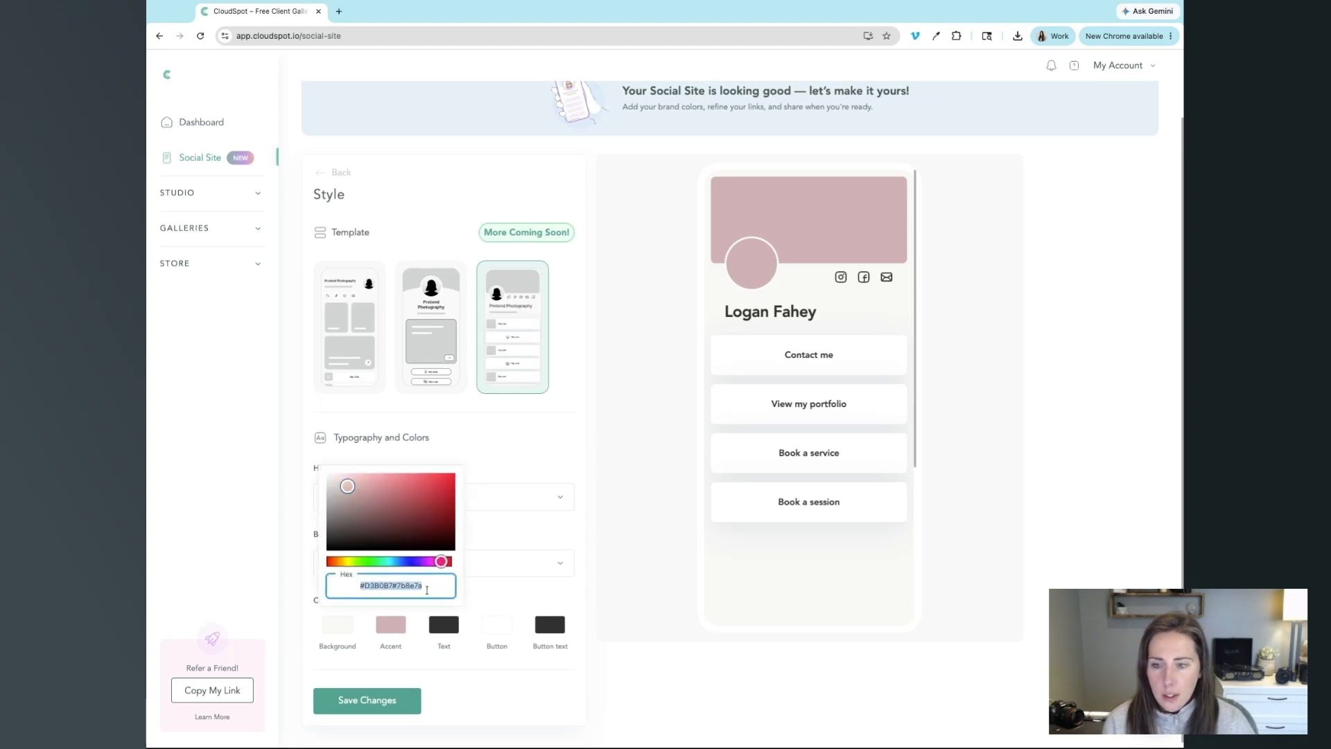
type("#7b8e7a")
left_click(613, 525)
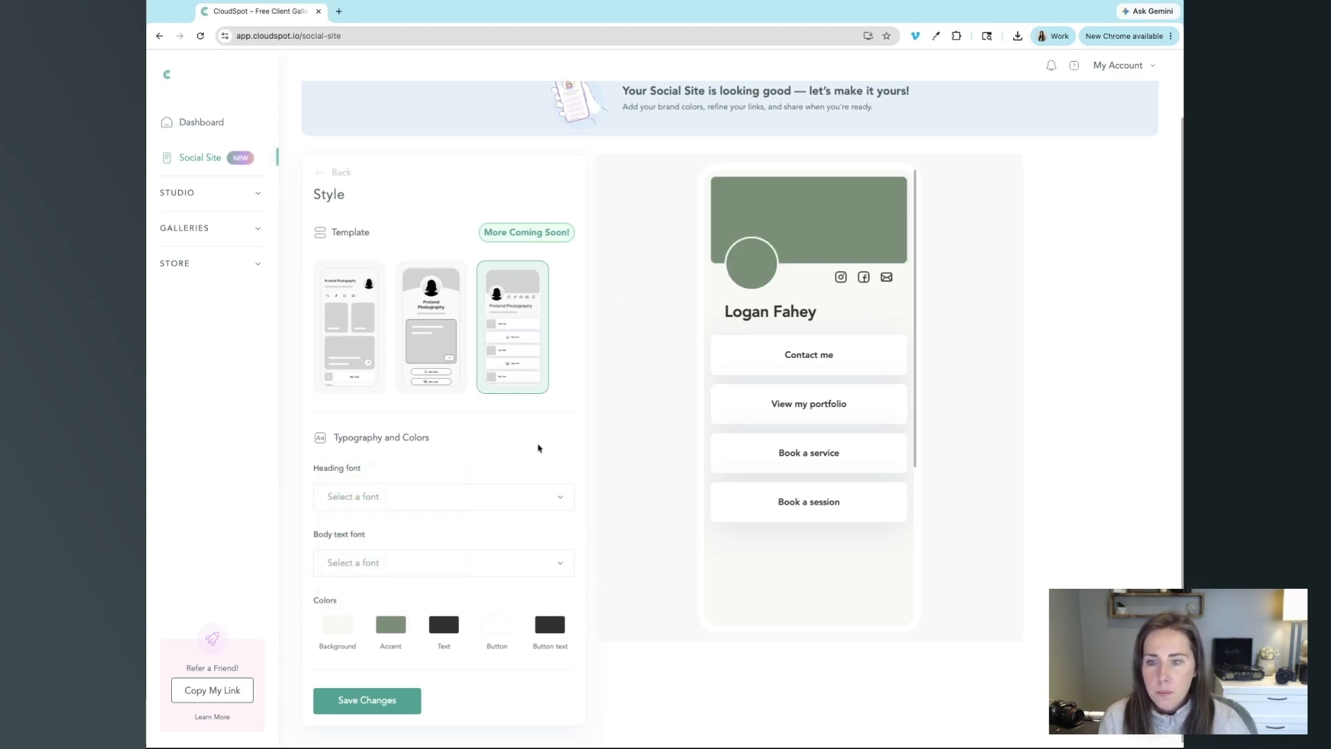
Set the heading font to Avenirltpro and the body text font to Playfair.
left_click(416, 499)
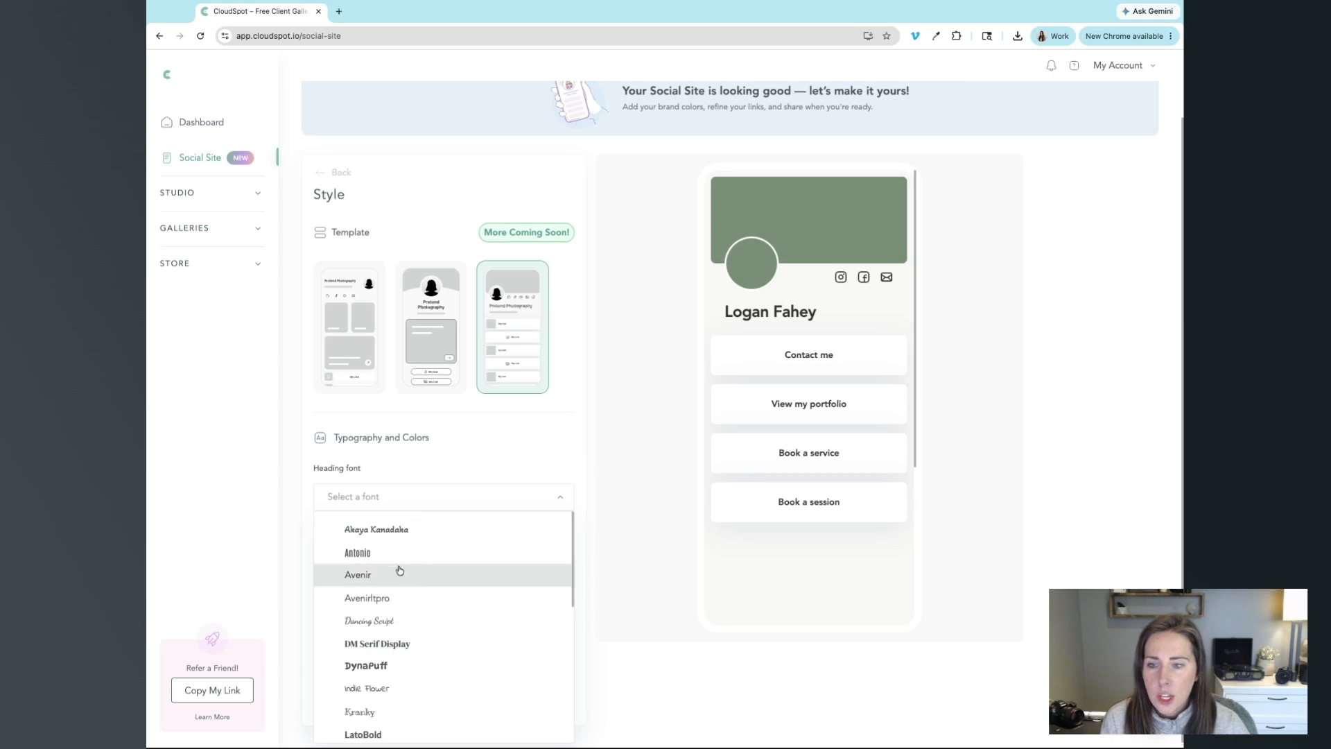
left_click(402, 596)
left_click(459, 491)
left_click(440, 469)
left_click(463, 574)
left_click(499, 459)
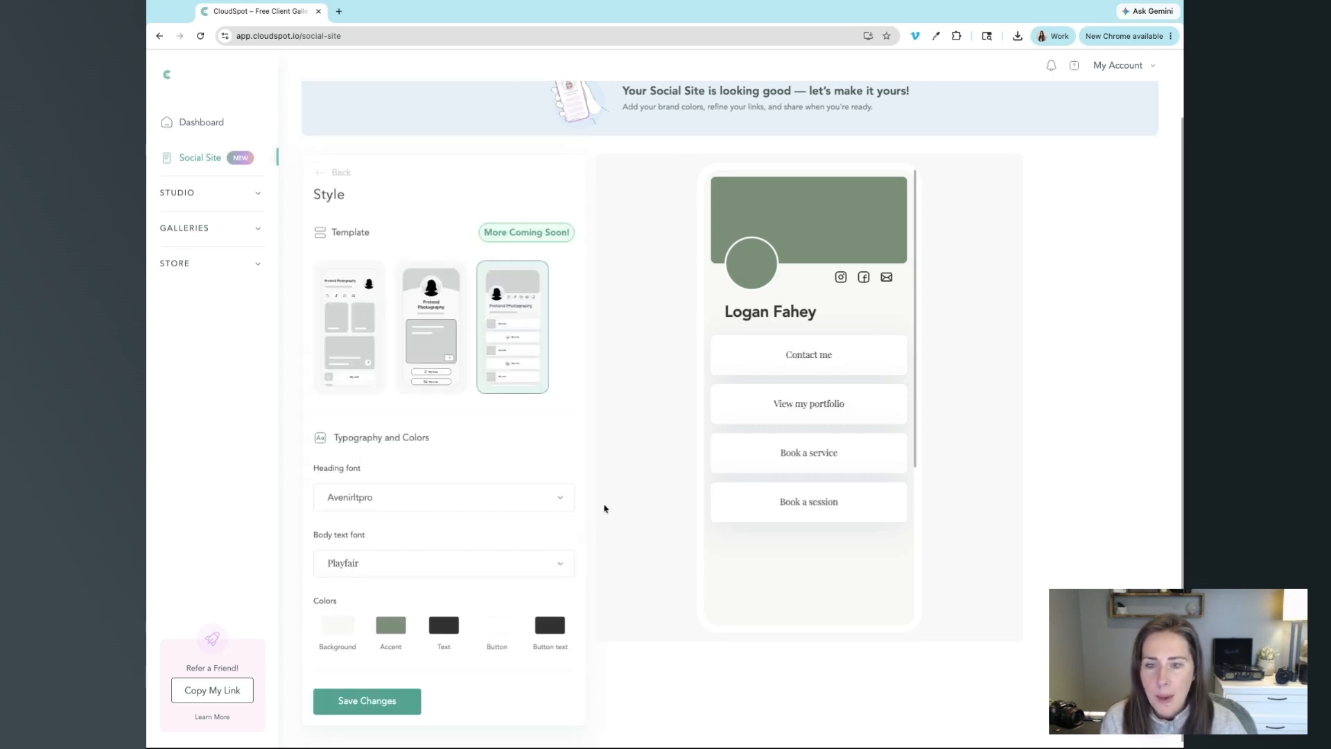
Save the style changes and return to the Edit Social Site overview.
scroll(596, 517, "down", 1)
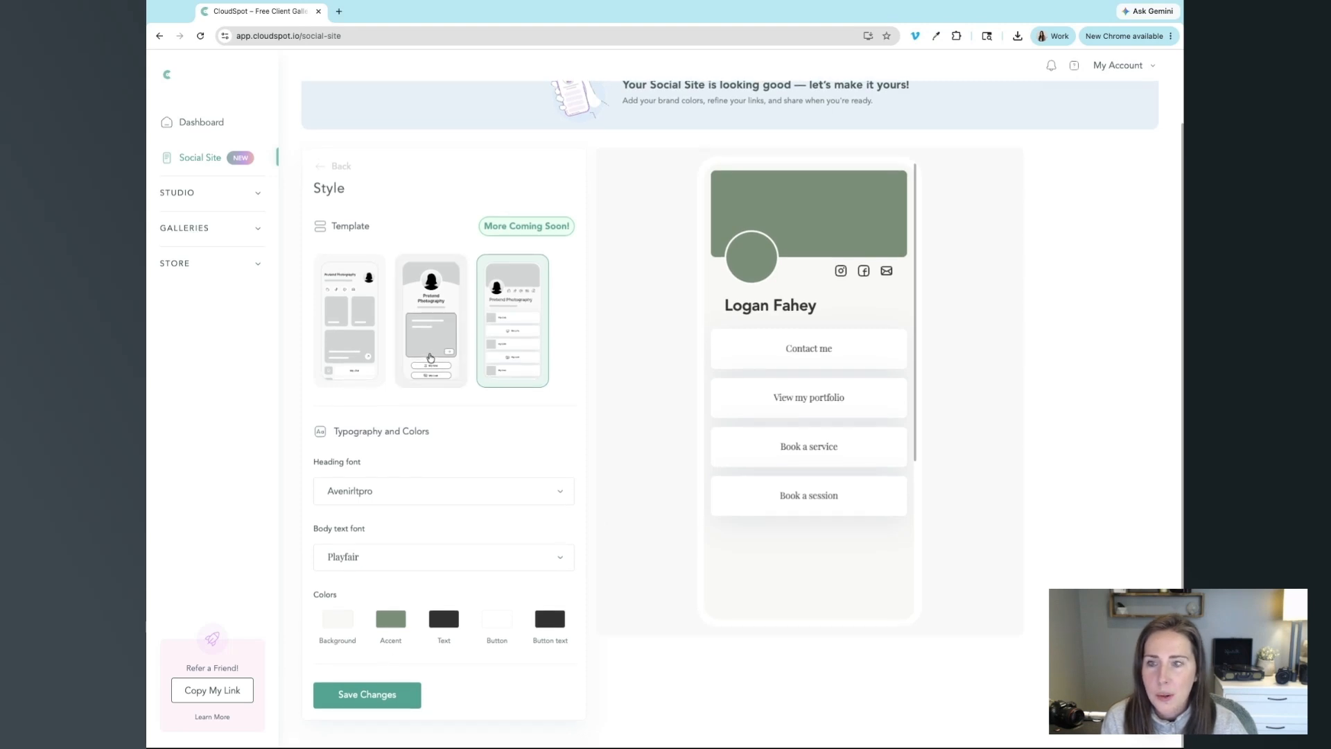
scroll(475, 412, "up", 2)
scroll(555, 547, "down", 1)
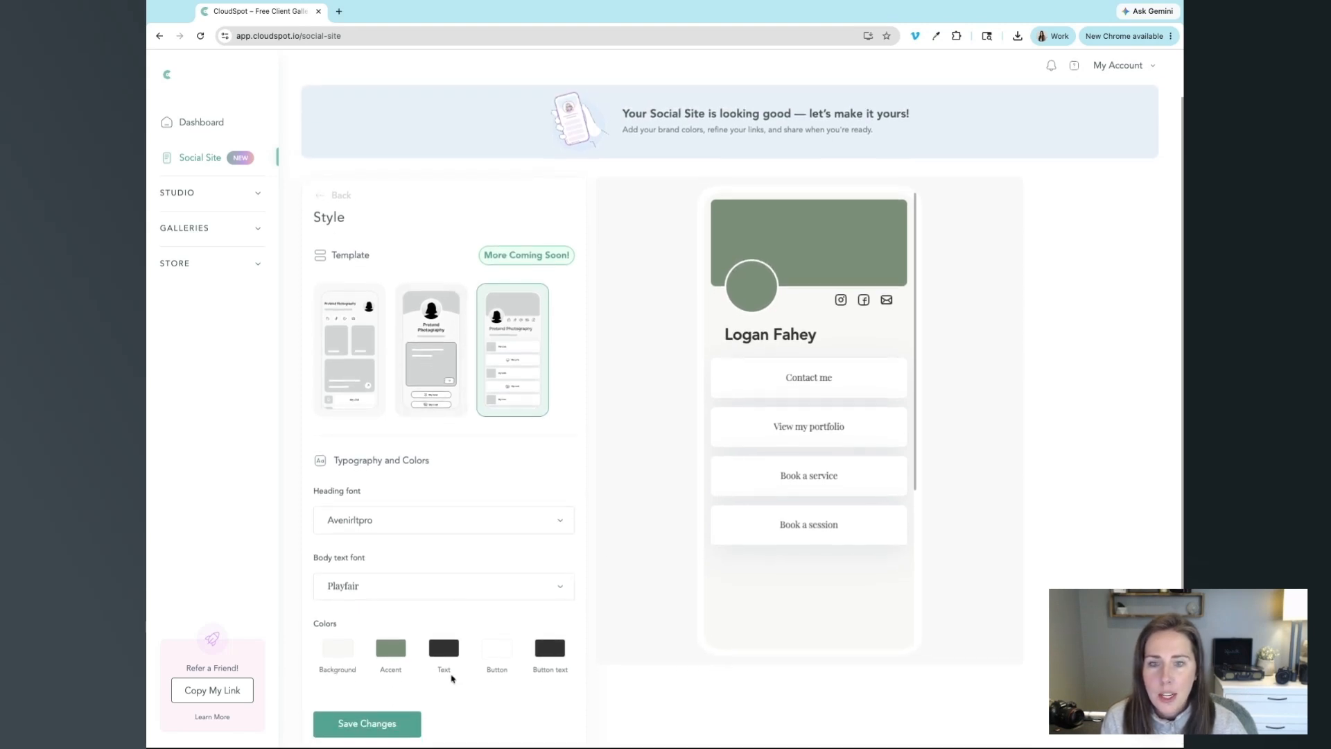
left_click(365, 730)
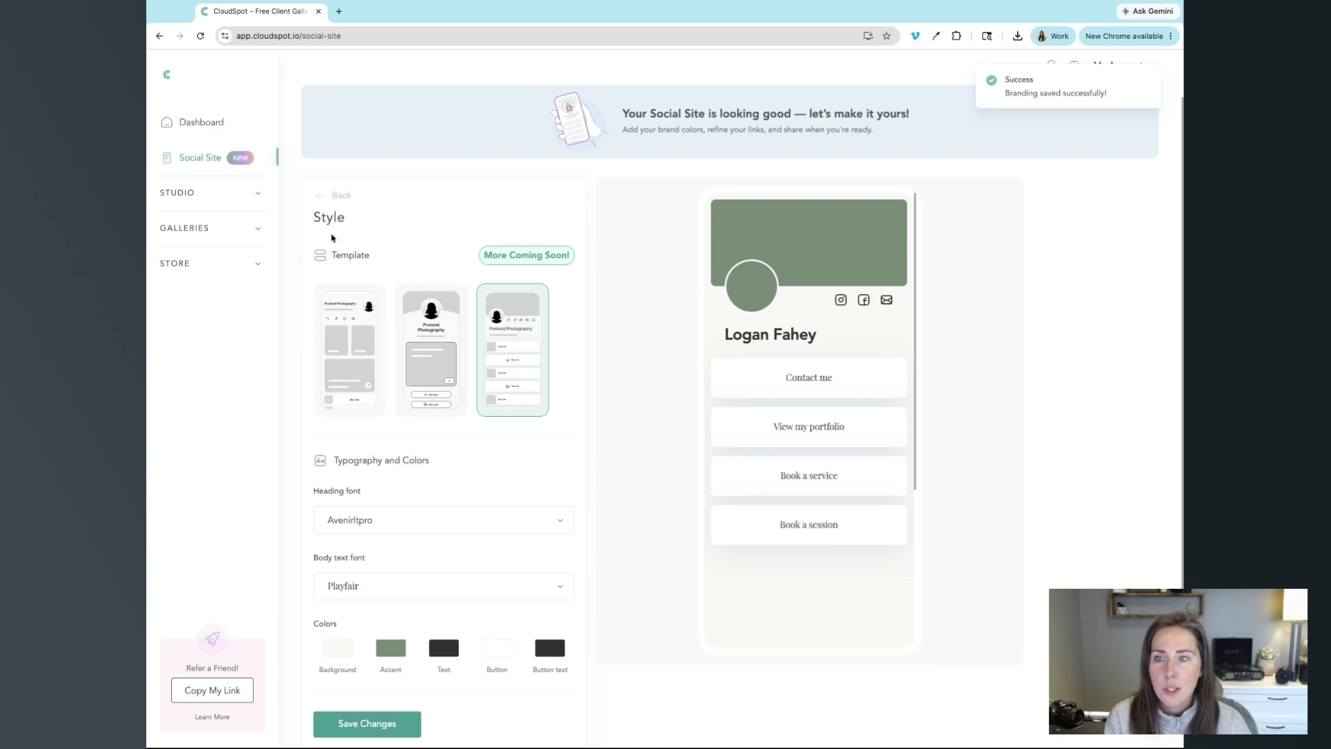
left_click(327, 195)
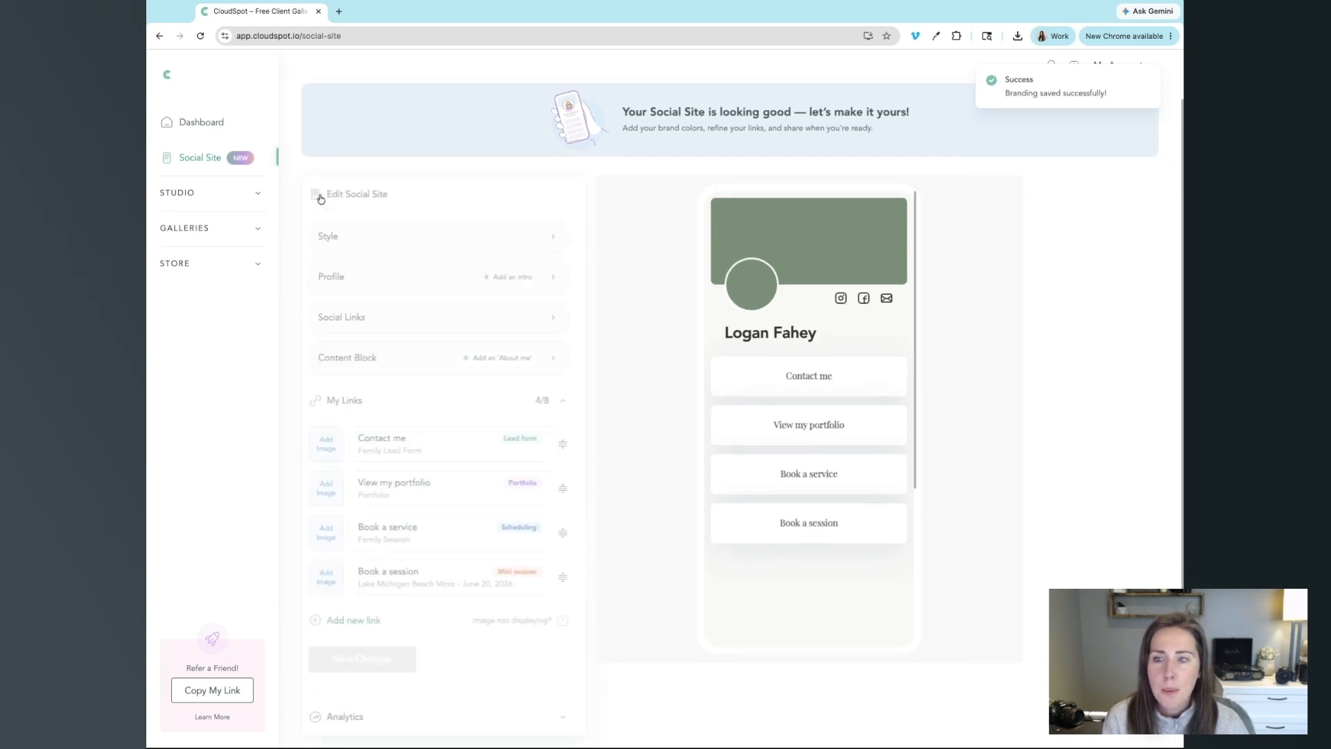
Set the profile introduction to "Hey there 👋 Take a look around! Whether you're here to book or browse, I'm glad you're here!".
left_click(363, 276)
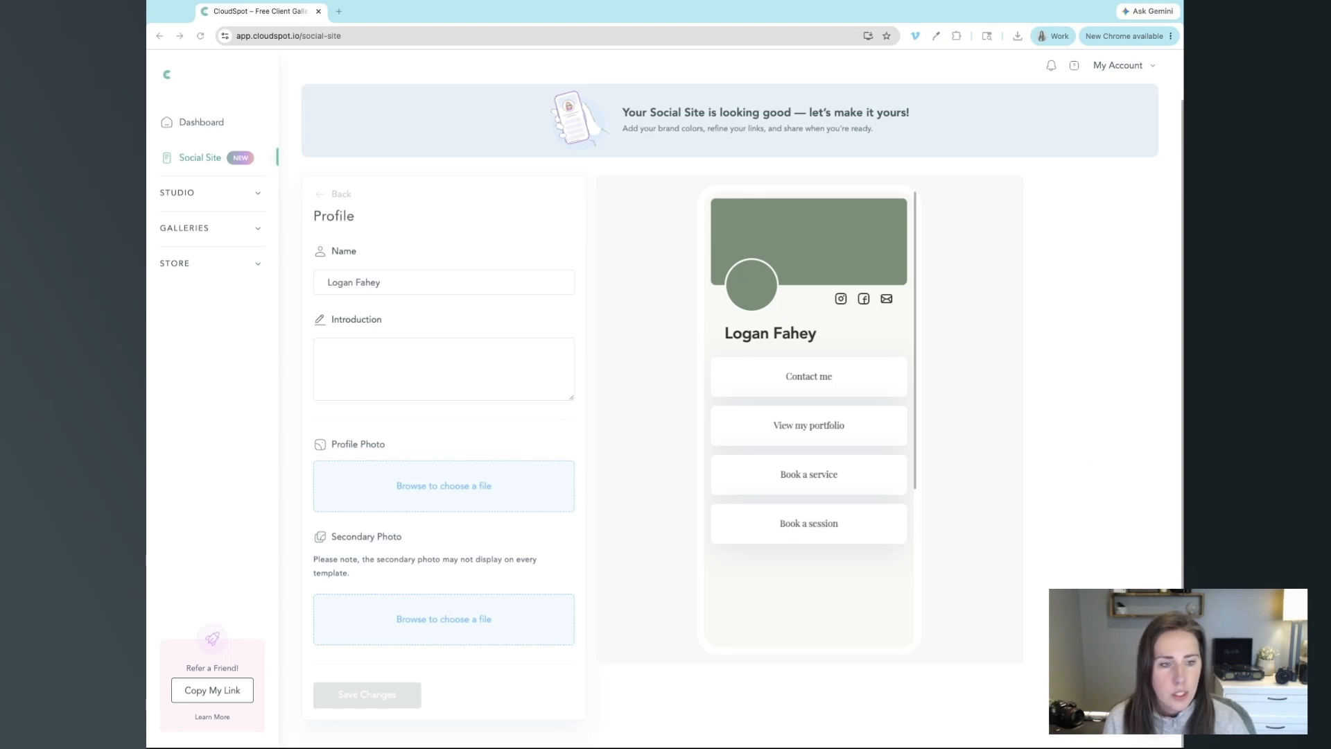
left_click(358, 373)
type("Hey there 👋  Take a look around! Whether you're here to book or browse, I'm glad you're here!")
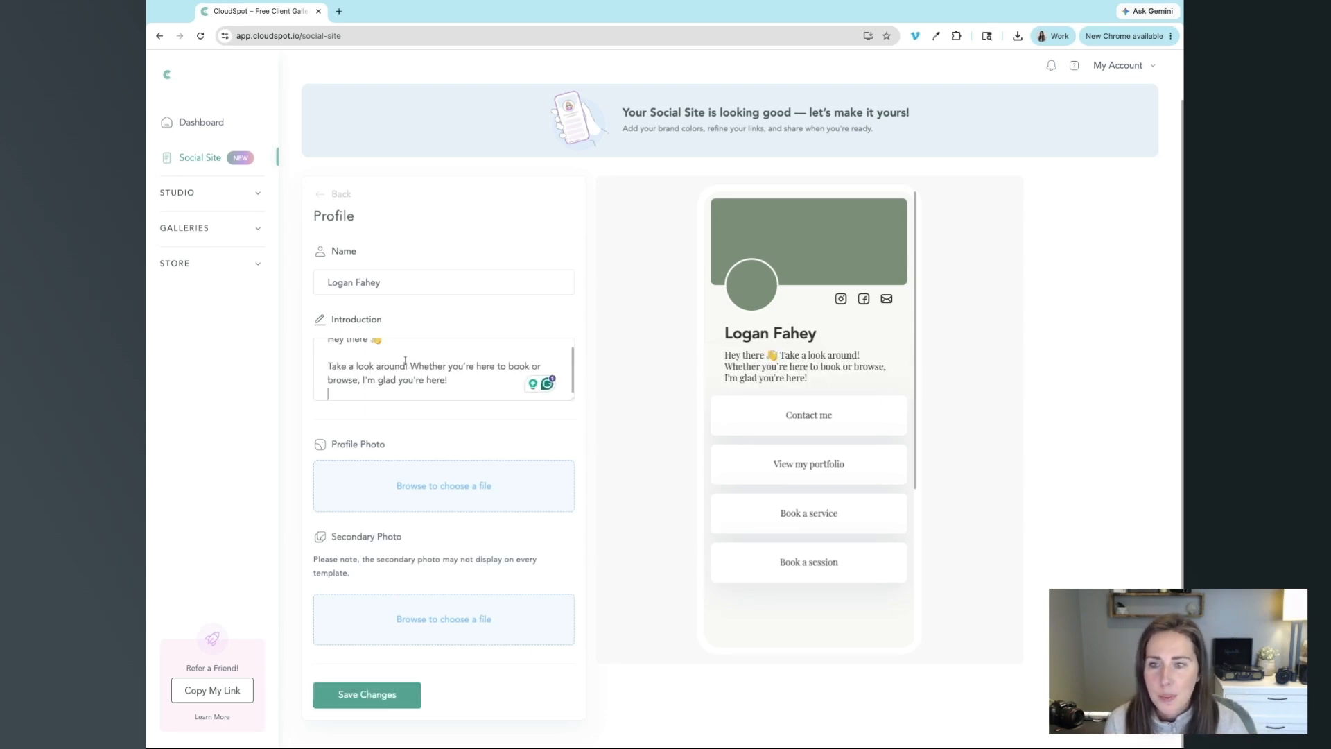
Upload IMG_6970.jpg as the profile photo, reposition it within the circular crop and save the crop.
left_click(480, 478)
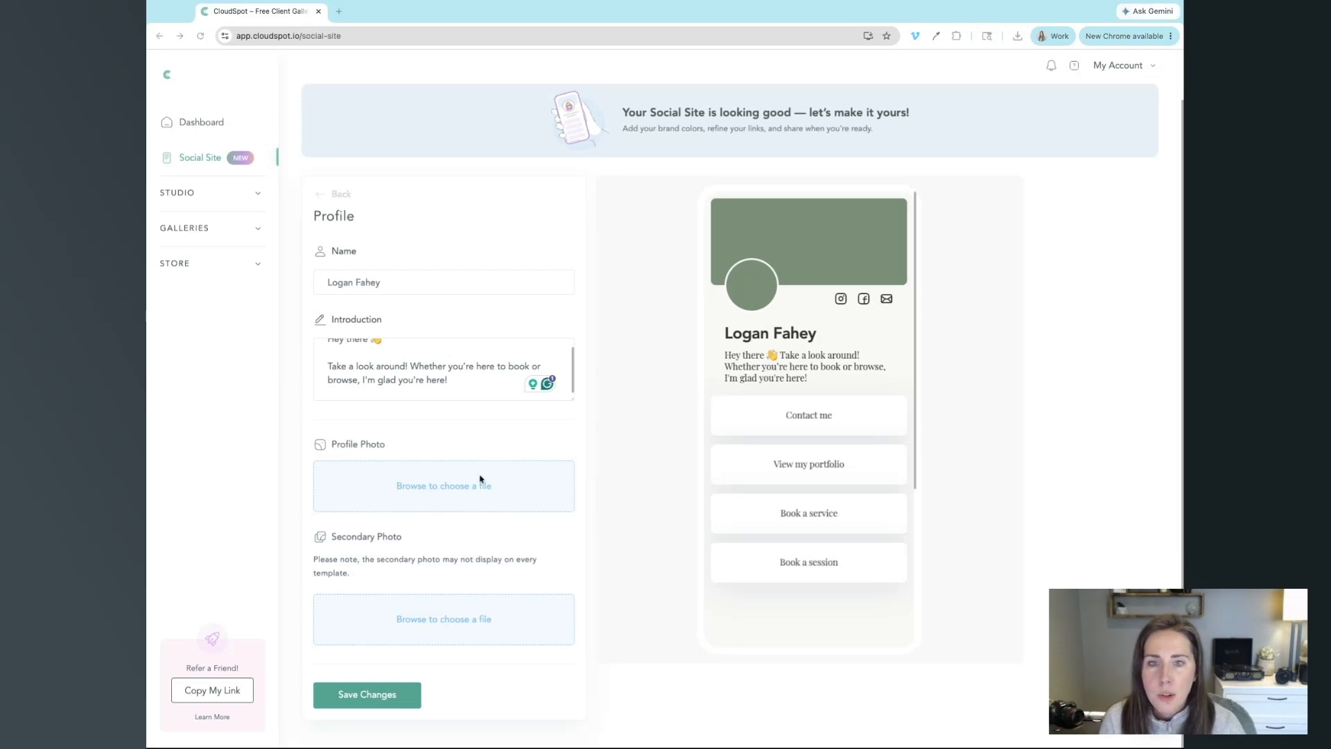
double_click(550, 501)
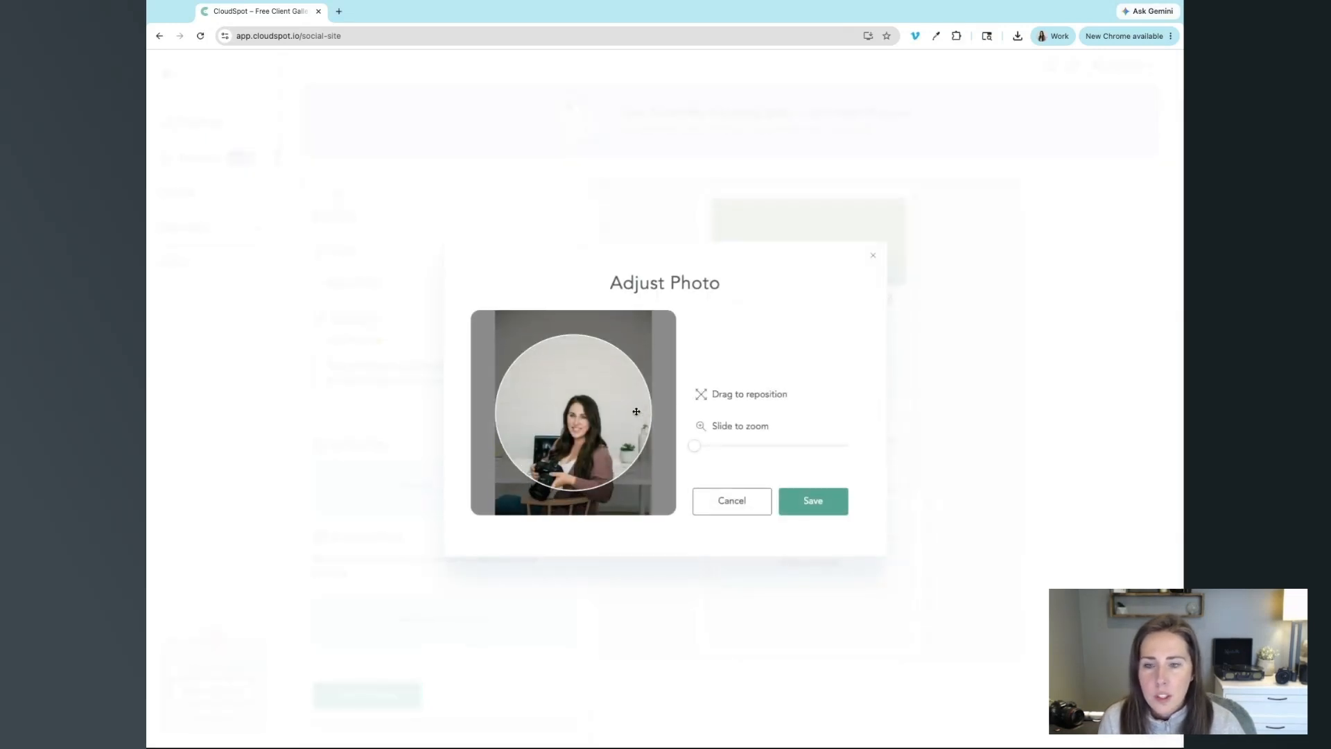
left_click_drag(637, 412, 634, 396)
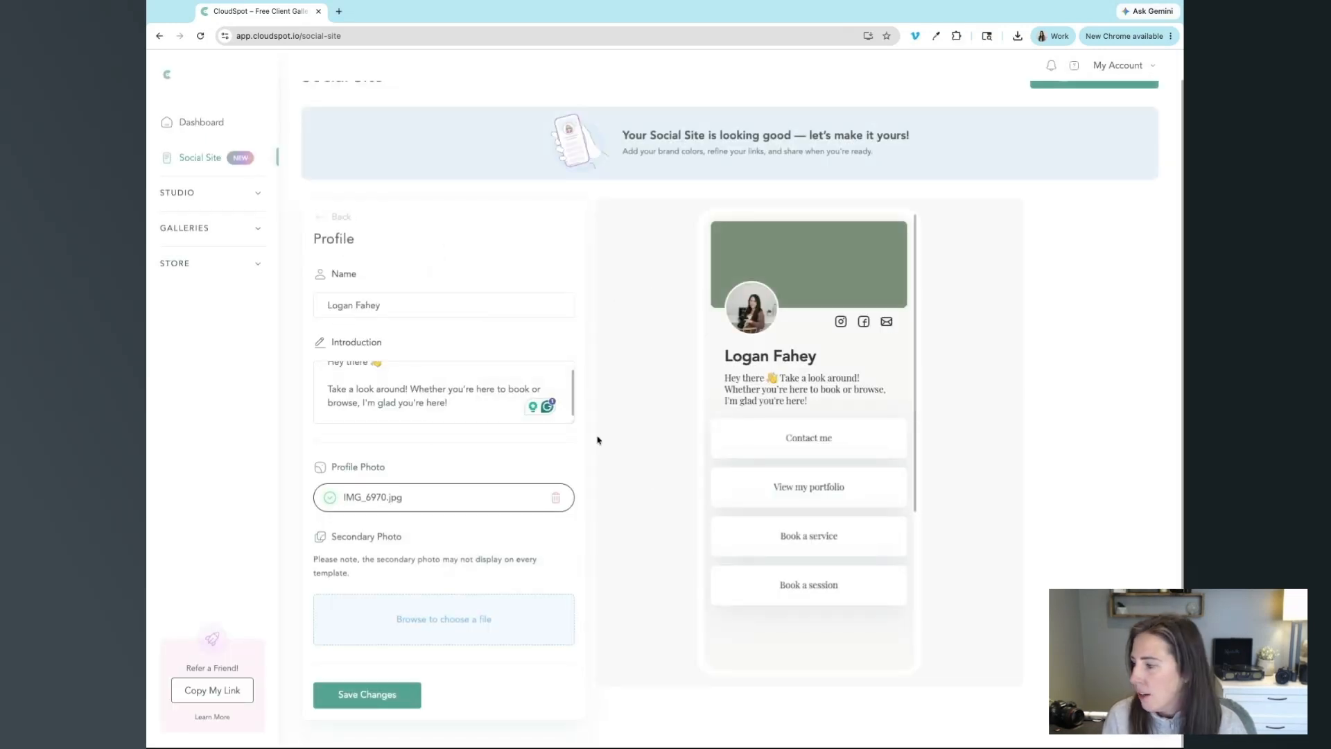
Replace the secondary photo IMG_8903.JPG with the laptop-and-camera image ending in _20.jpg, and save the profile.
scroll(398, 497, "up", 1)
scroll(434, 585, "down", 1)
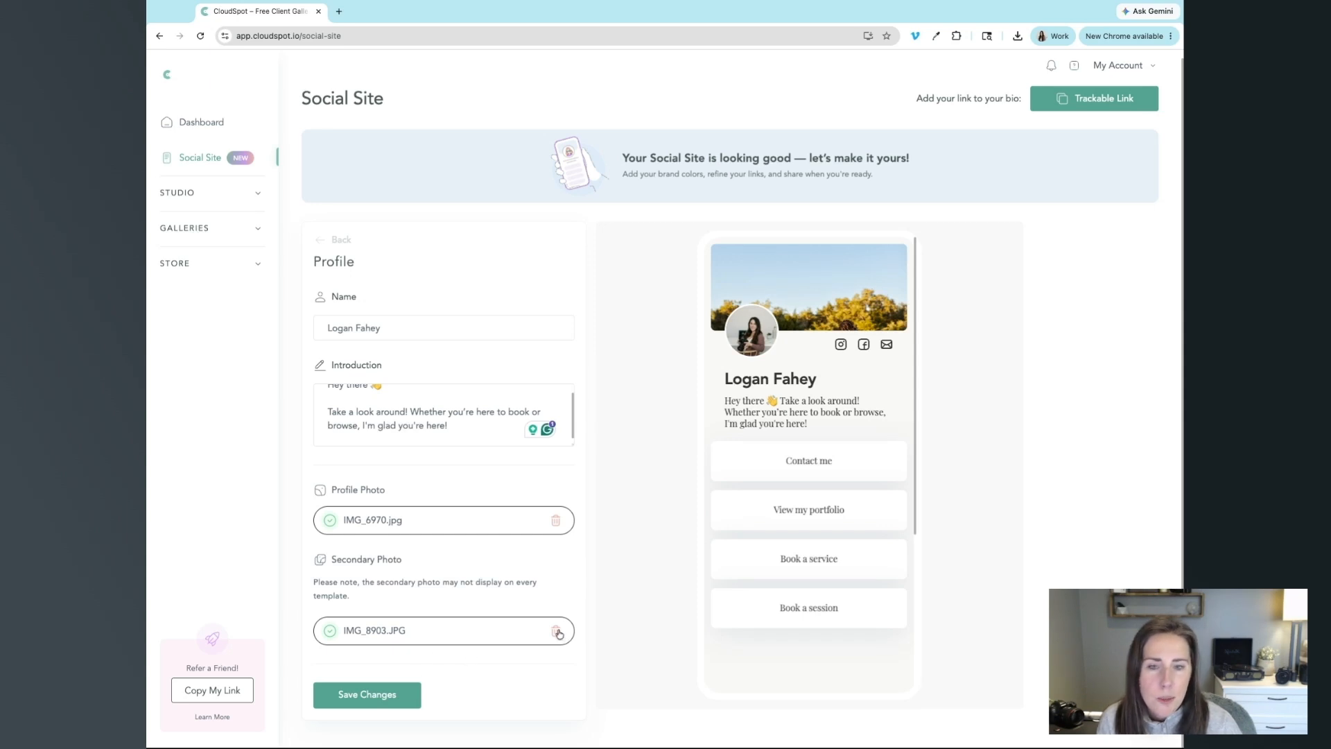
left_click(556, 632)
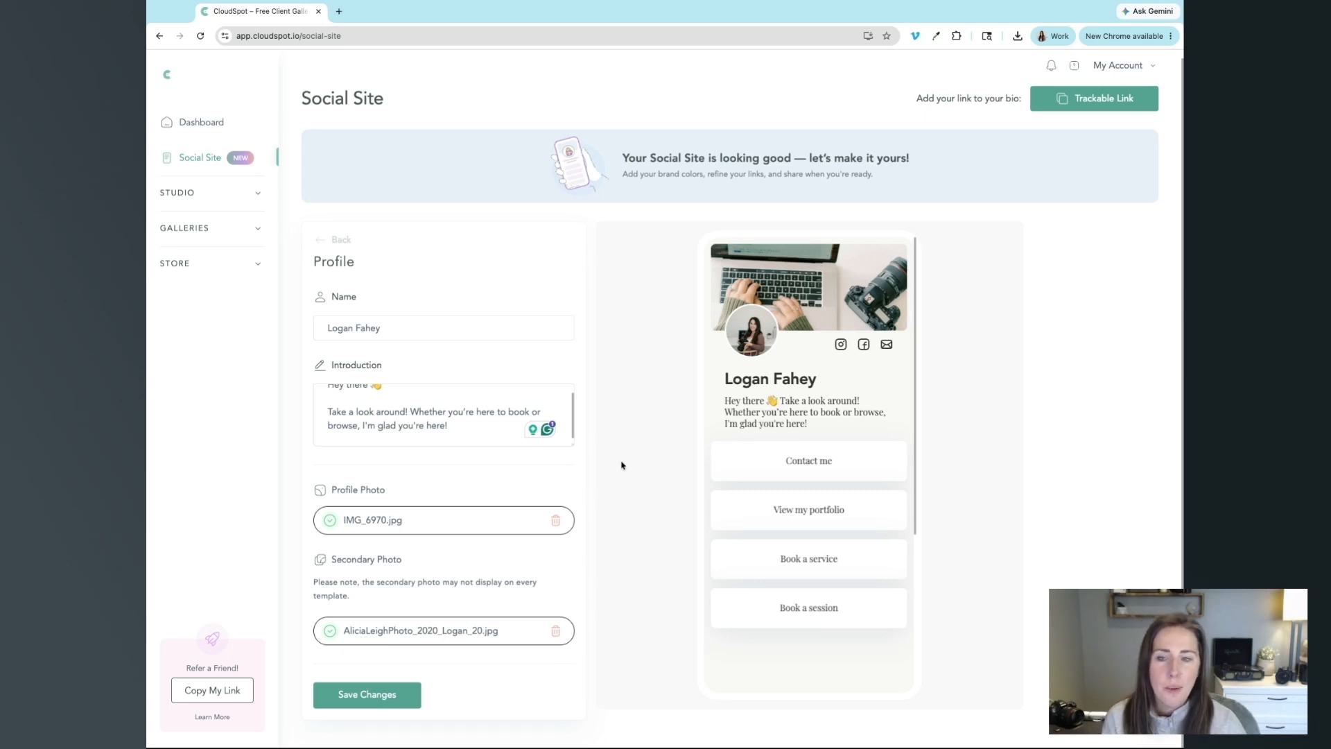
left_click(377, 702)
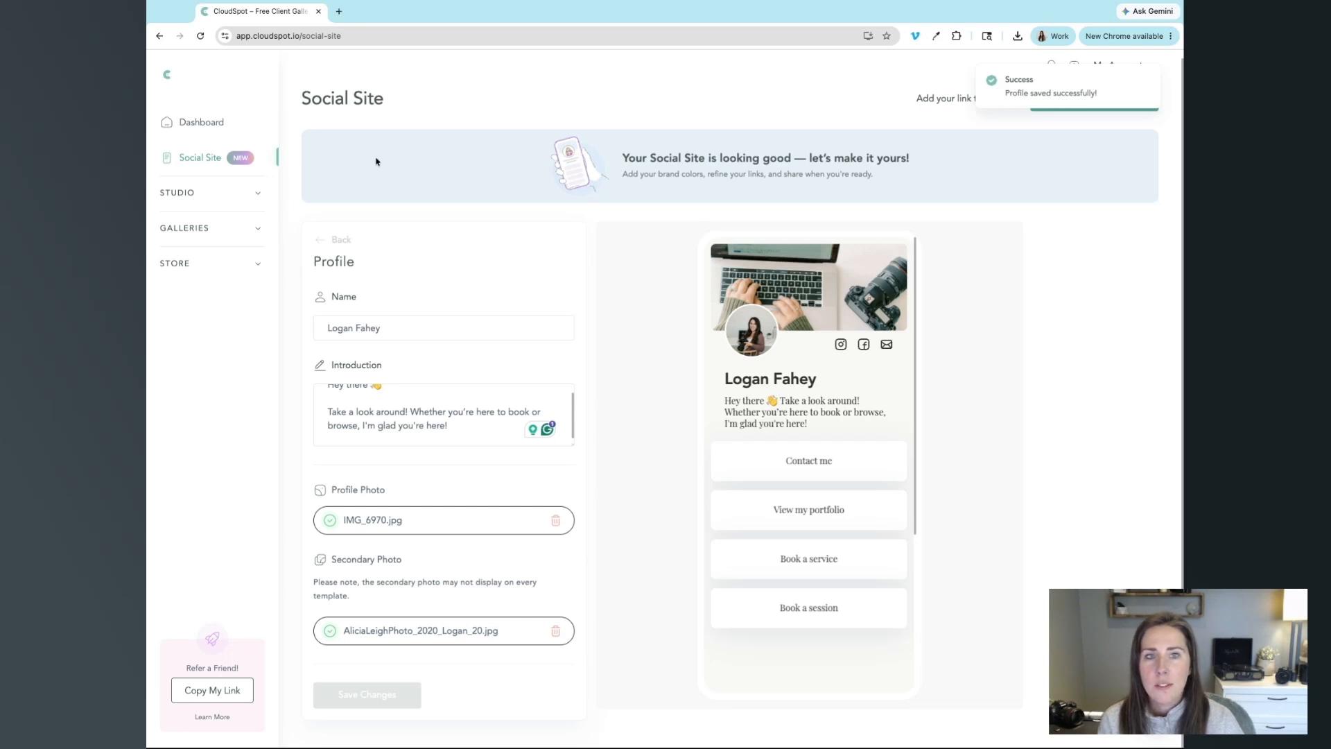
left_click(320, 242)
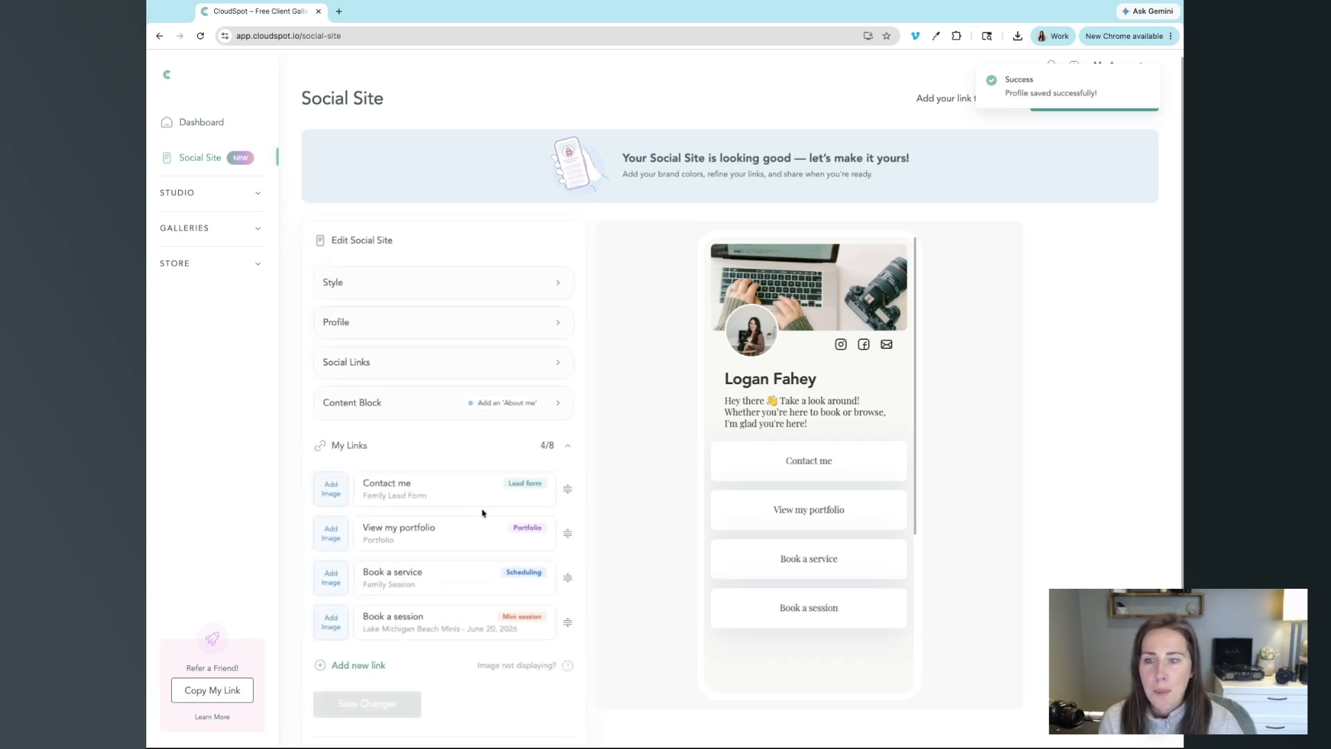
Review the selected platforms in the Social Links settings and return to the Edit Social Site overview.
left_click(385, 371)
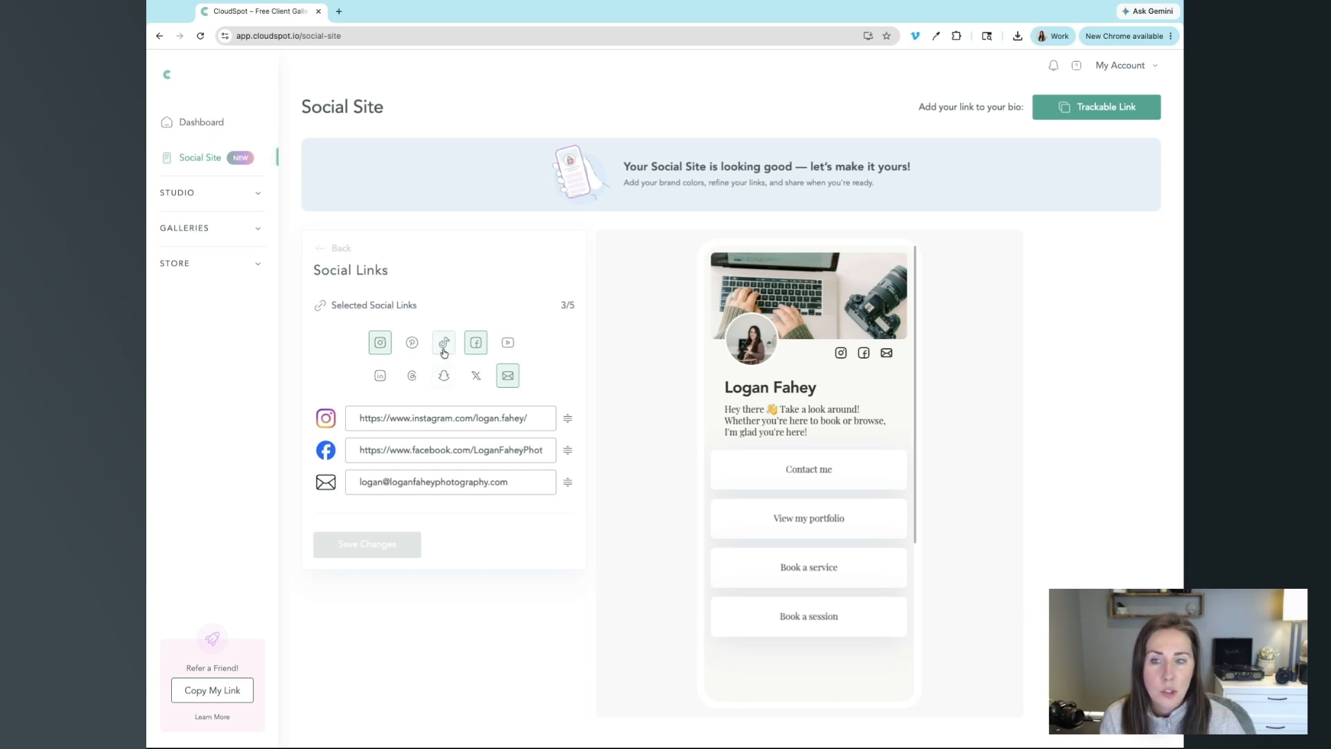
left_click(321, 249)
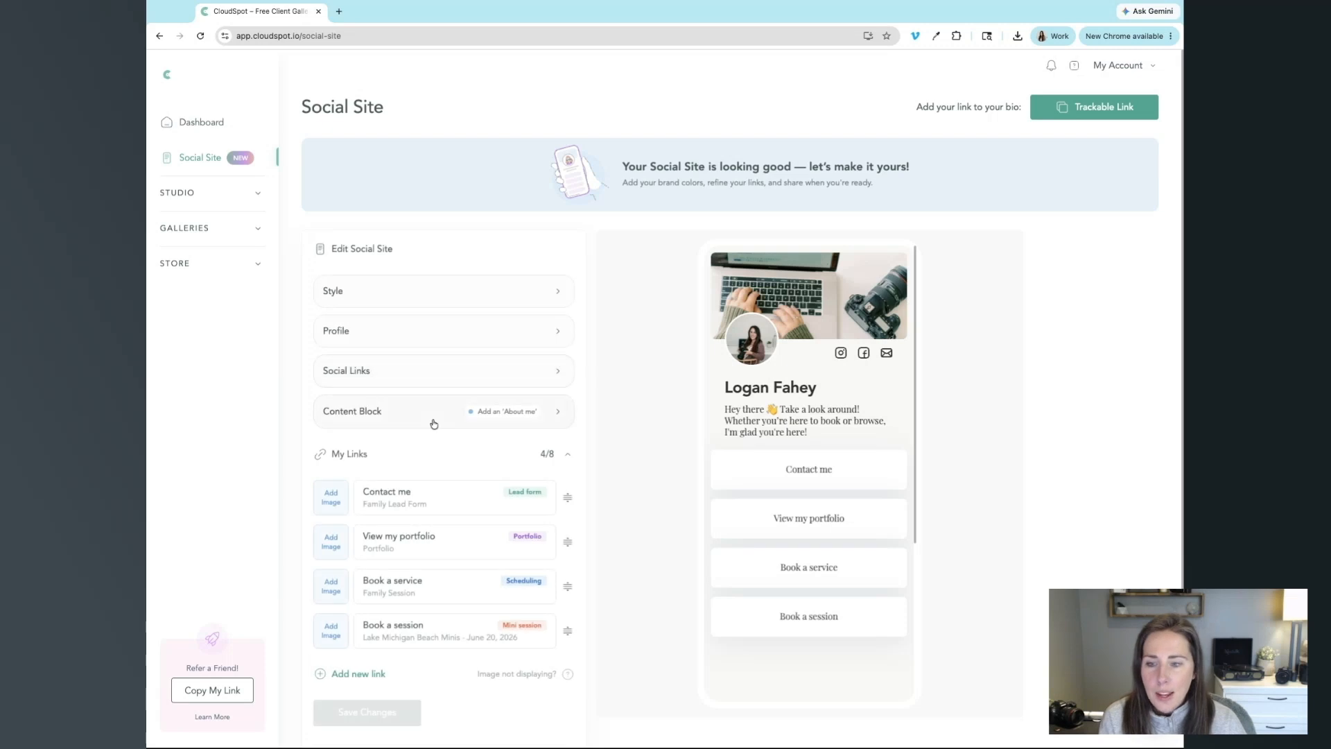
Open the Content Block settings and look over the About Me, testimonial and pricing inspiration examples.
scroll(434, 425, "down", 1)
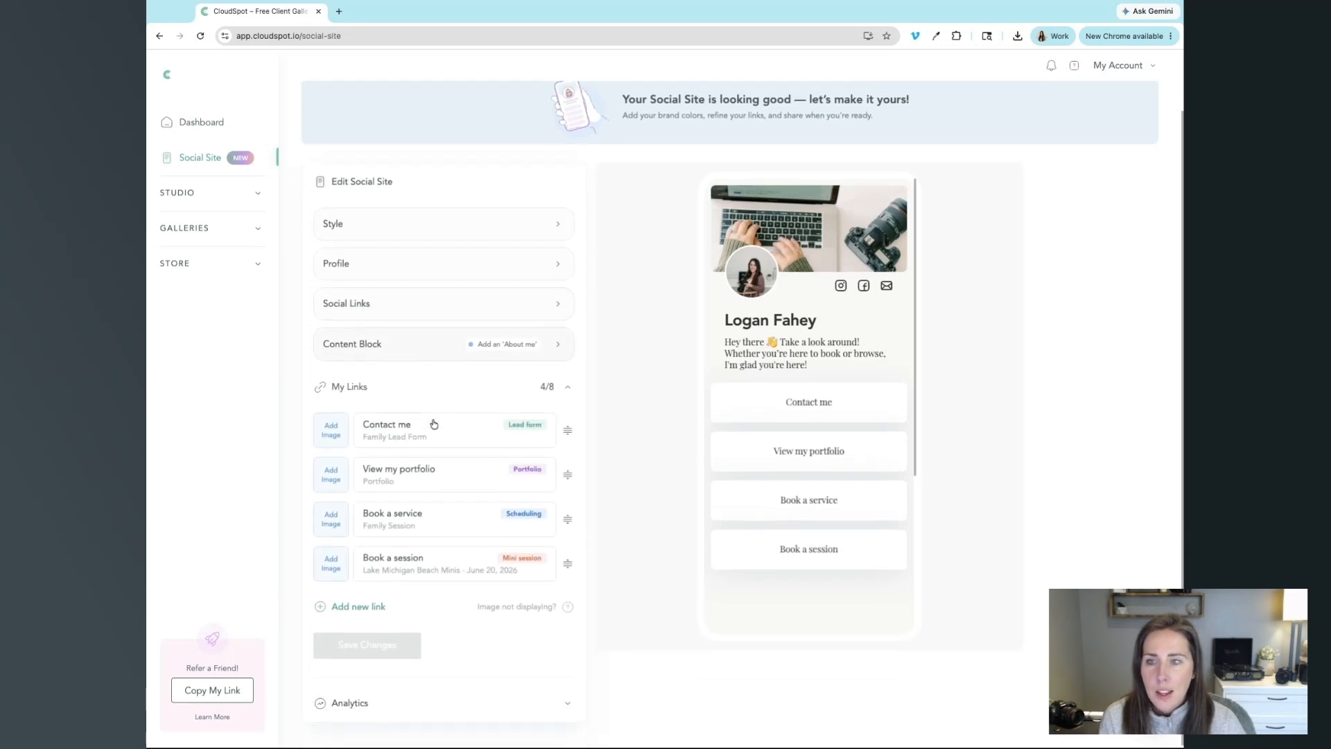
left_click(369, 355)
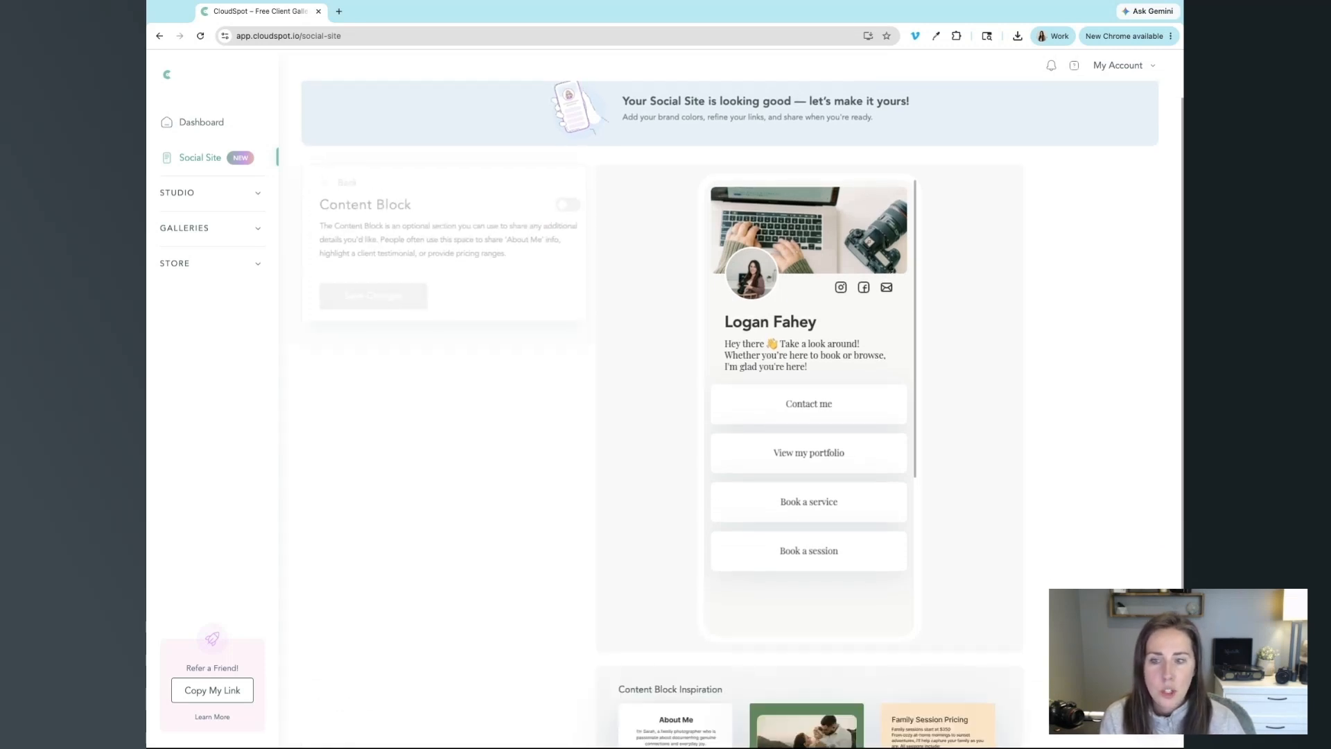
scroll(832, 486, "down", 3)
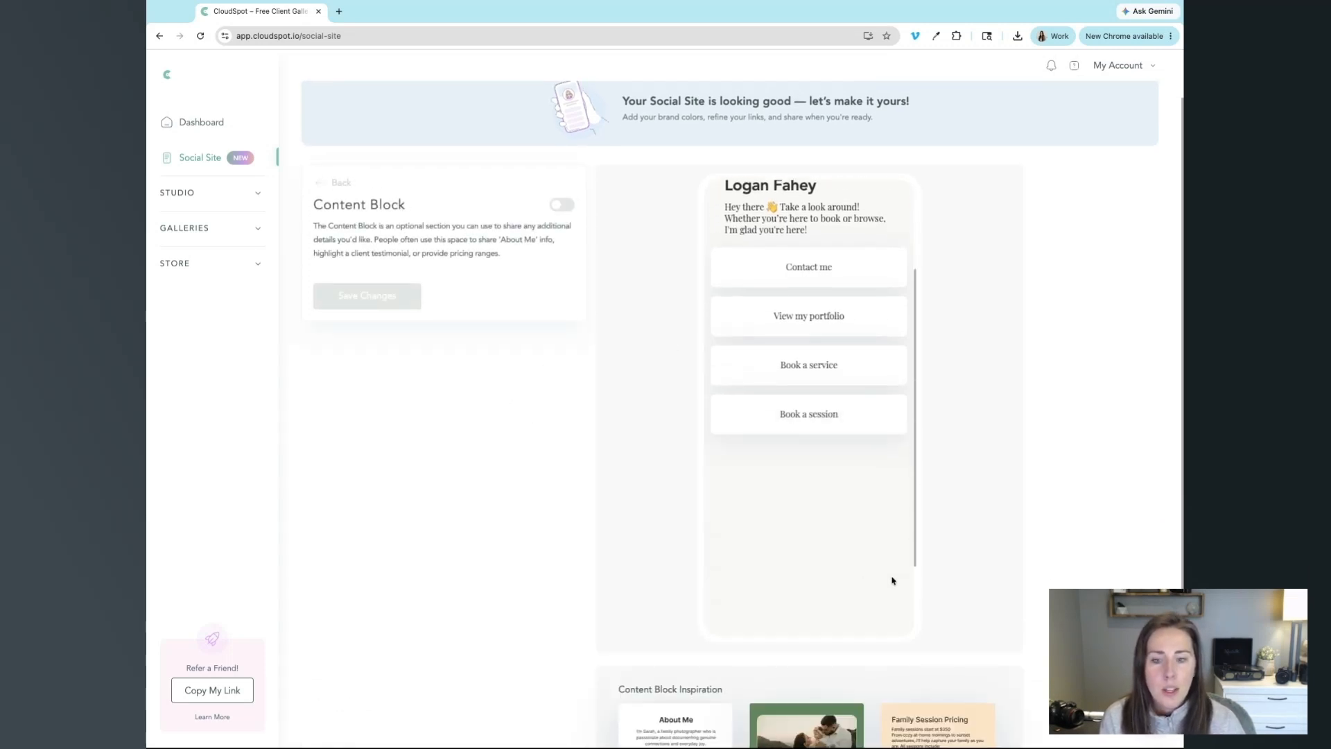
scroll(891, 579, "down", 3)
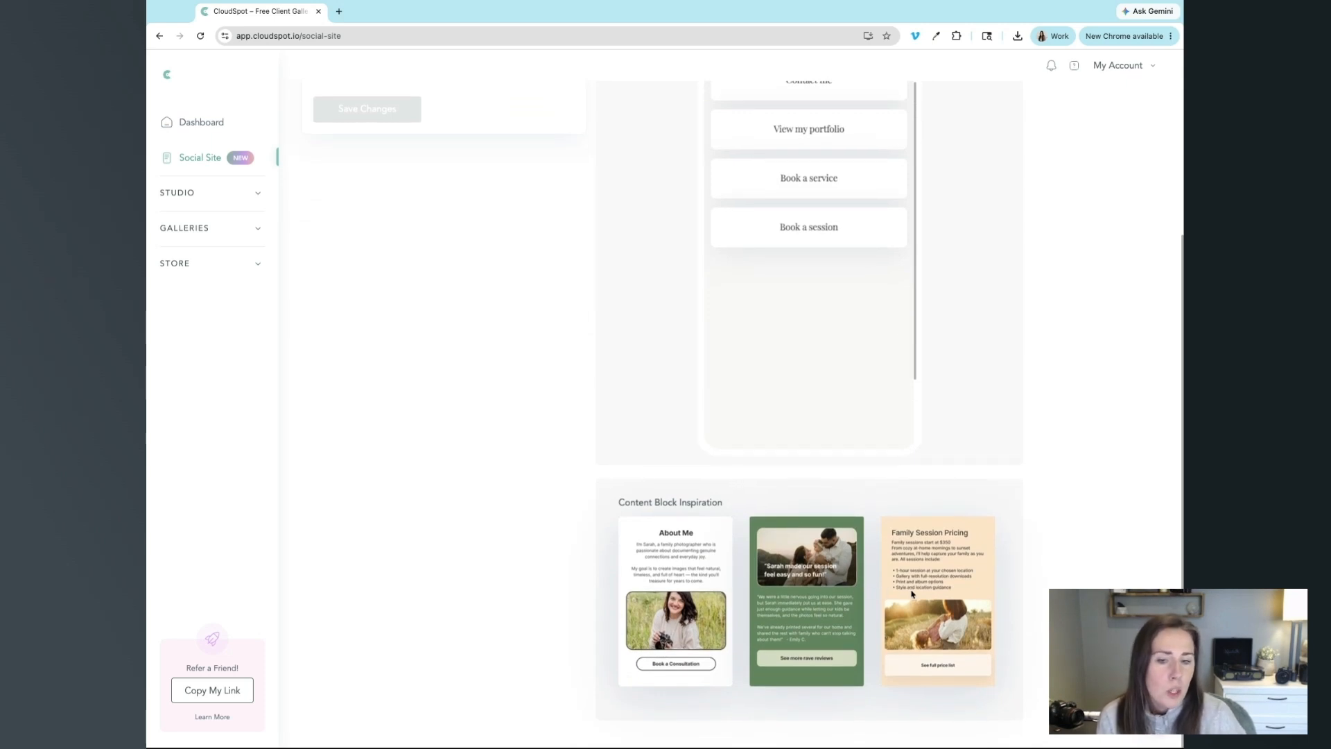
scroll(832, 485, "up", 3)
Enable the Content Block, title it "About Me" and fill in a description about photographing families and brands.
left_click(562, 272)
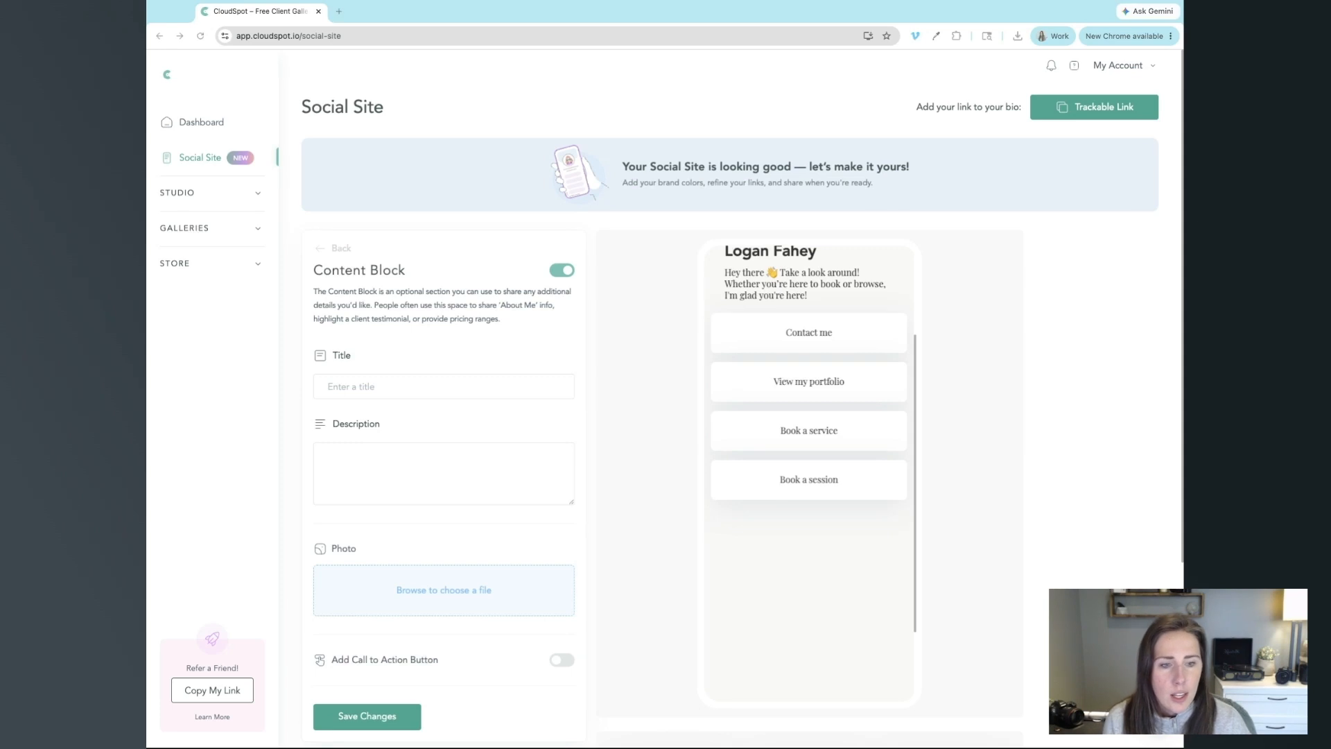
left_click(381, 387)
type("About Me")
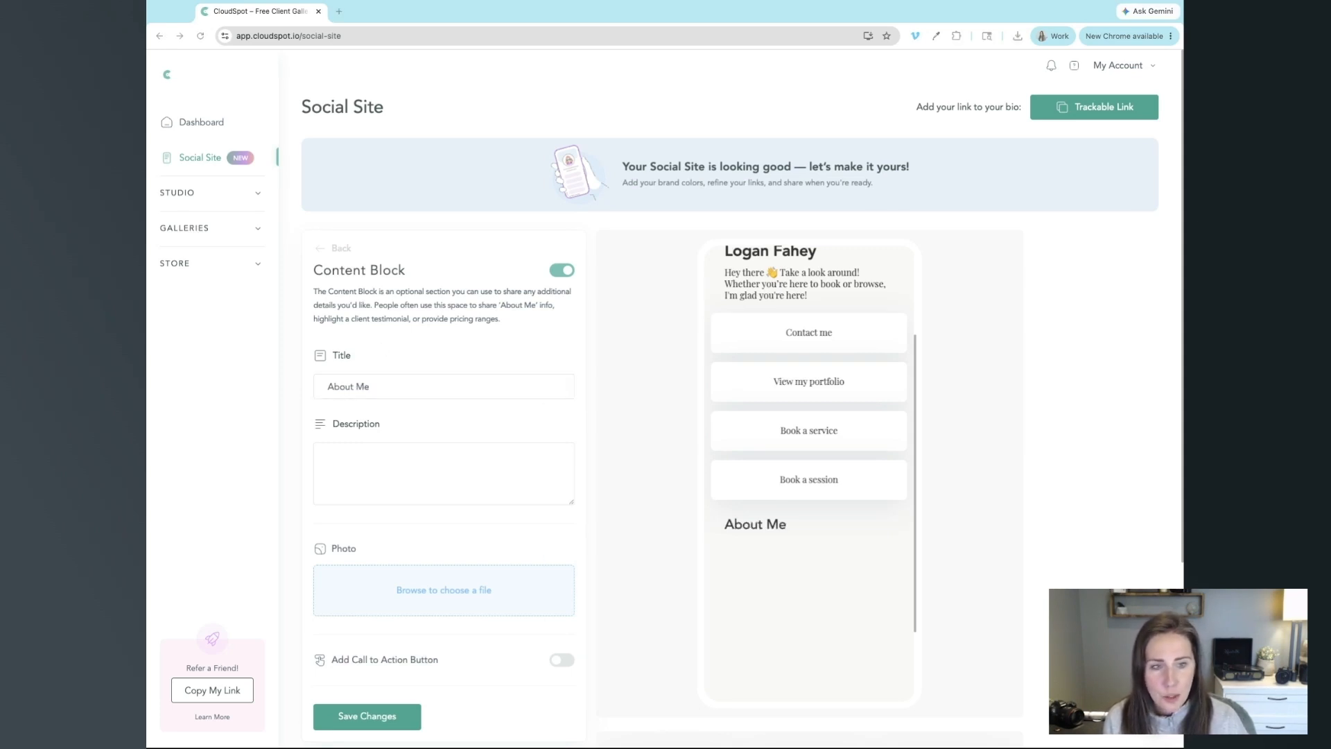
left_click(470, 481)
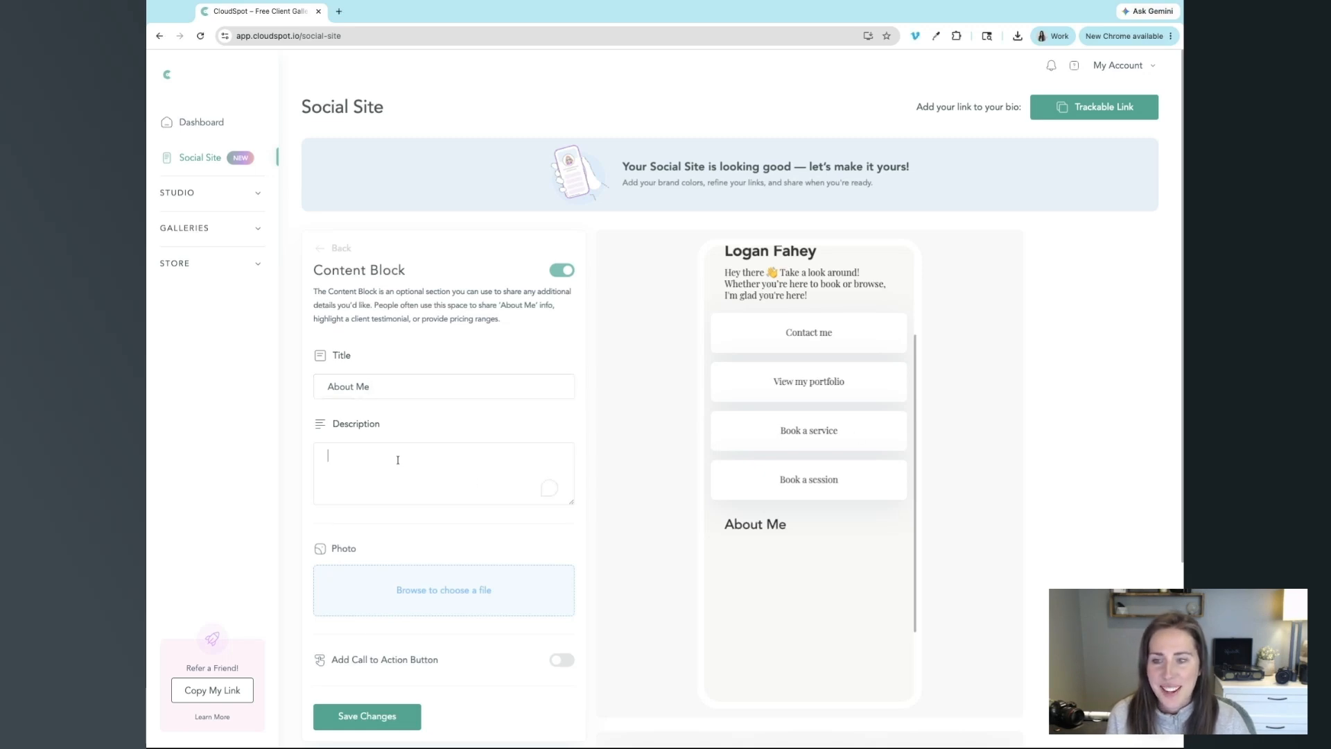
type("Photographer, marketer, and storyteller behind the scenes.  I capture families and brands in a way that actually feels like them.Authentic, relaxed, and true to who they are. Whether it's everyday moments or intentional branding, I focus on creating images that connect.")
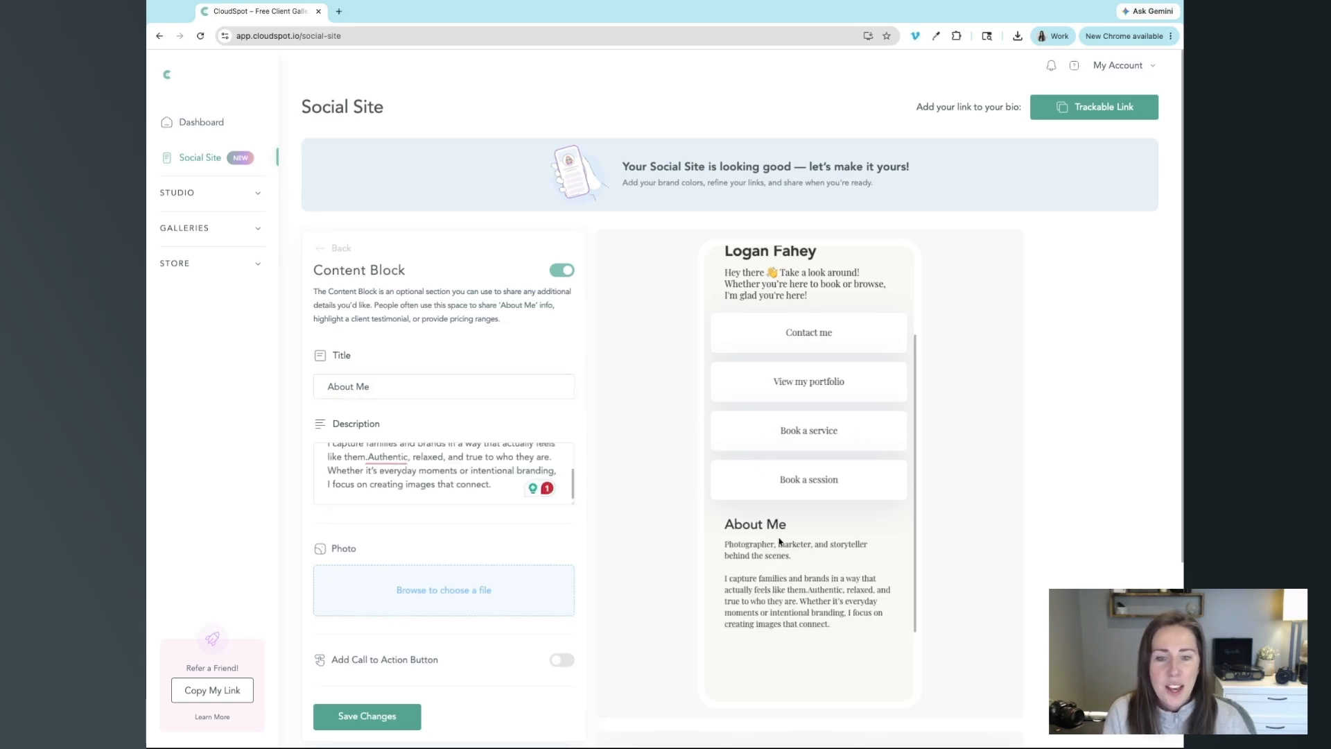
Try the photos ending in _64.jpg and IMG_6970.jpg in the Content Block, and settle on the desk photo ending in _16.jpg.
left_click(456, 602)
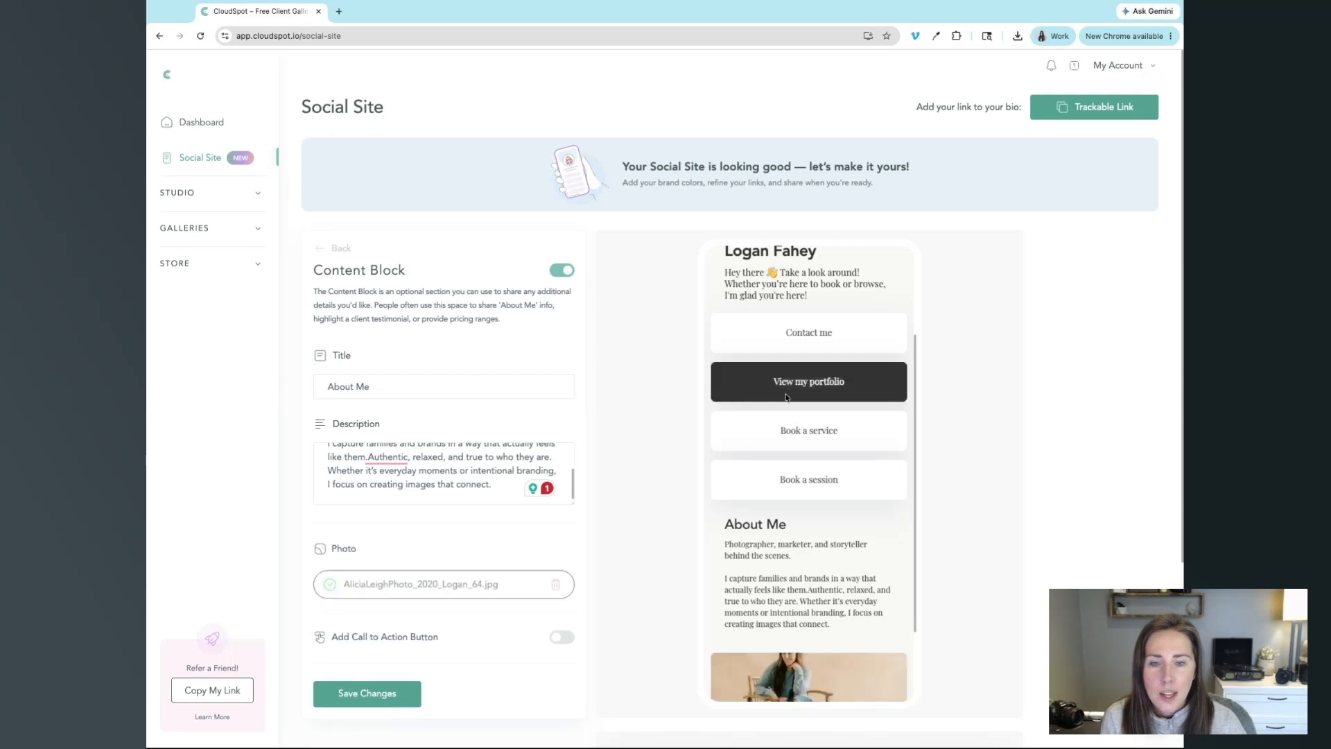
scroll(850, 539, "down", 1)
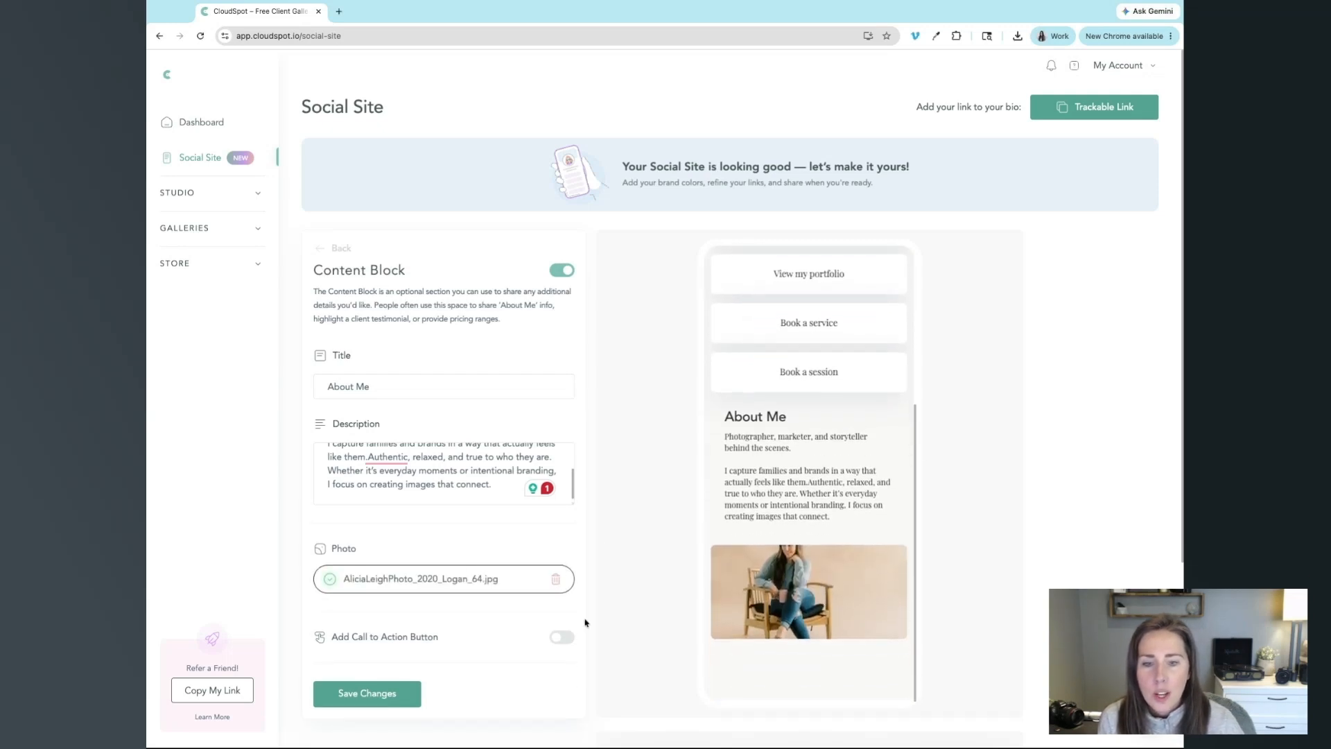
left_click(556, 581)
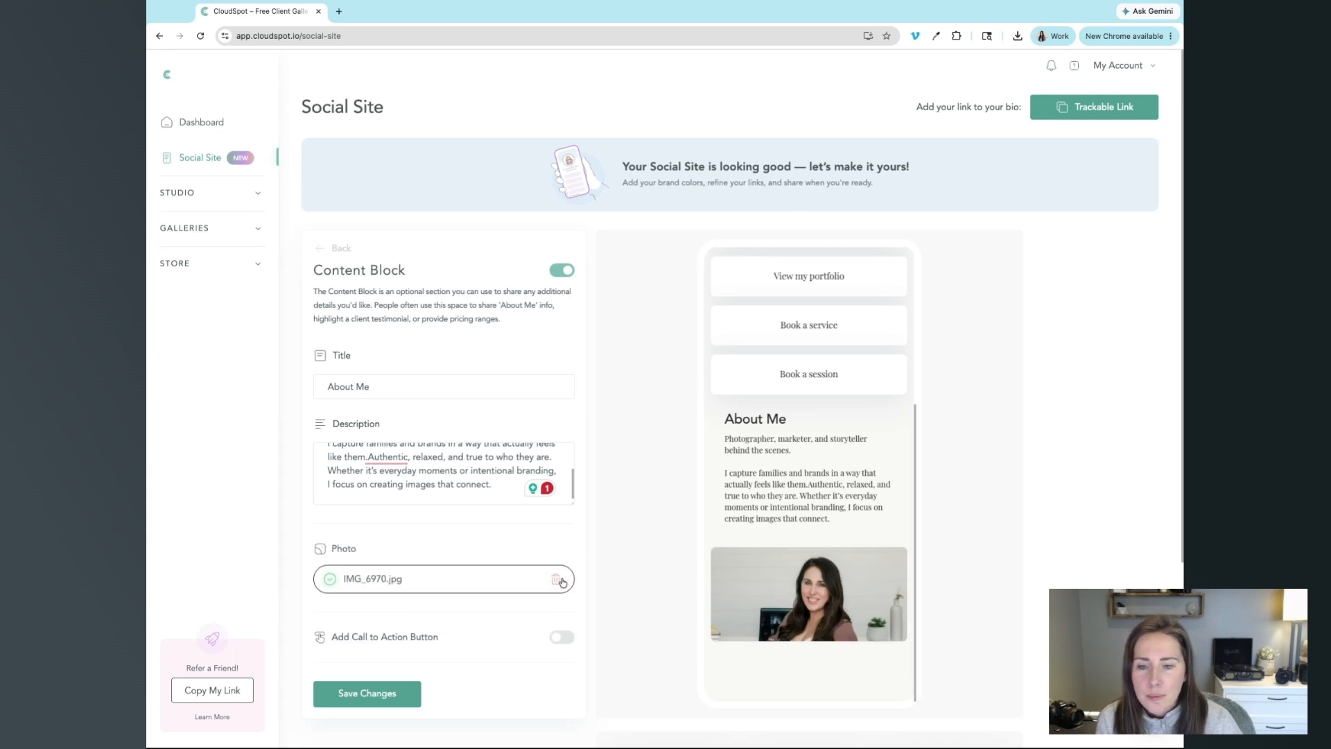
left_click(560, 581)
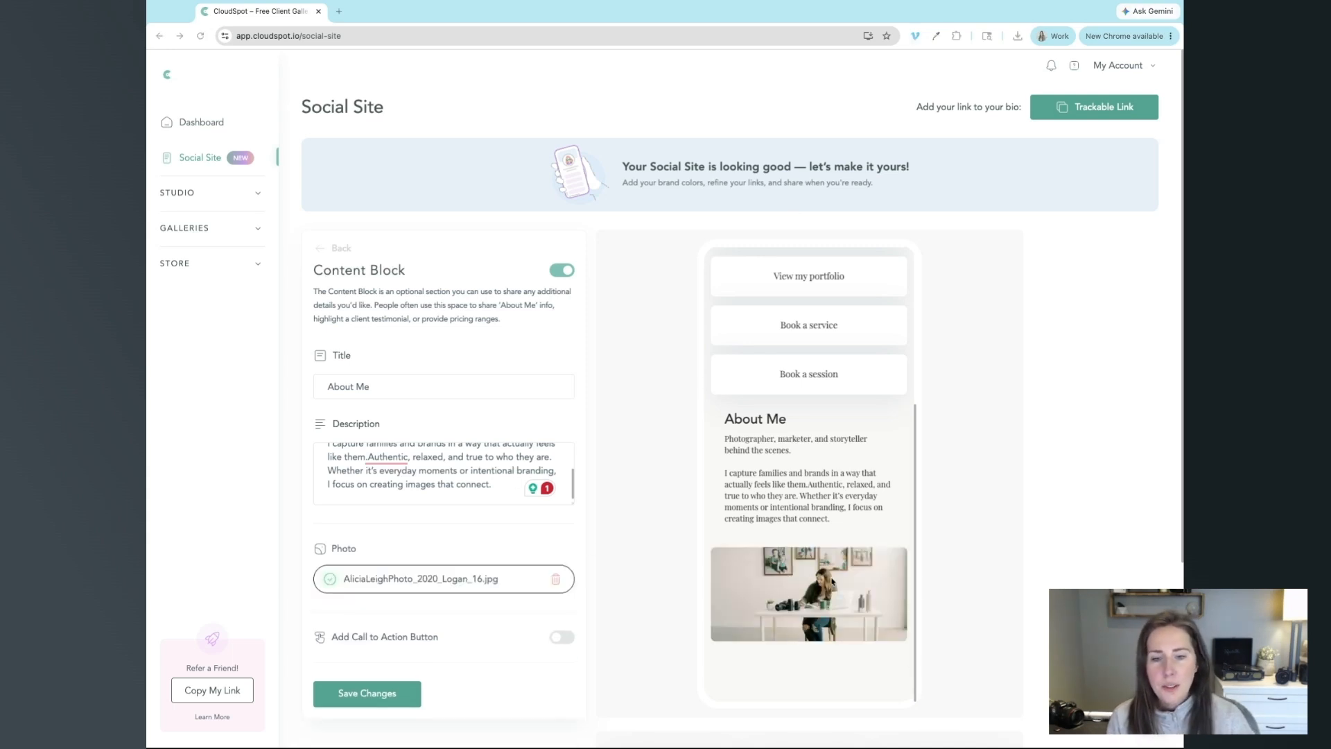
scroll(801, 574, "down", 1)
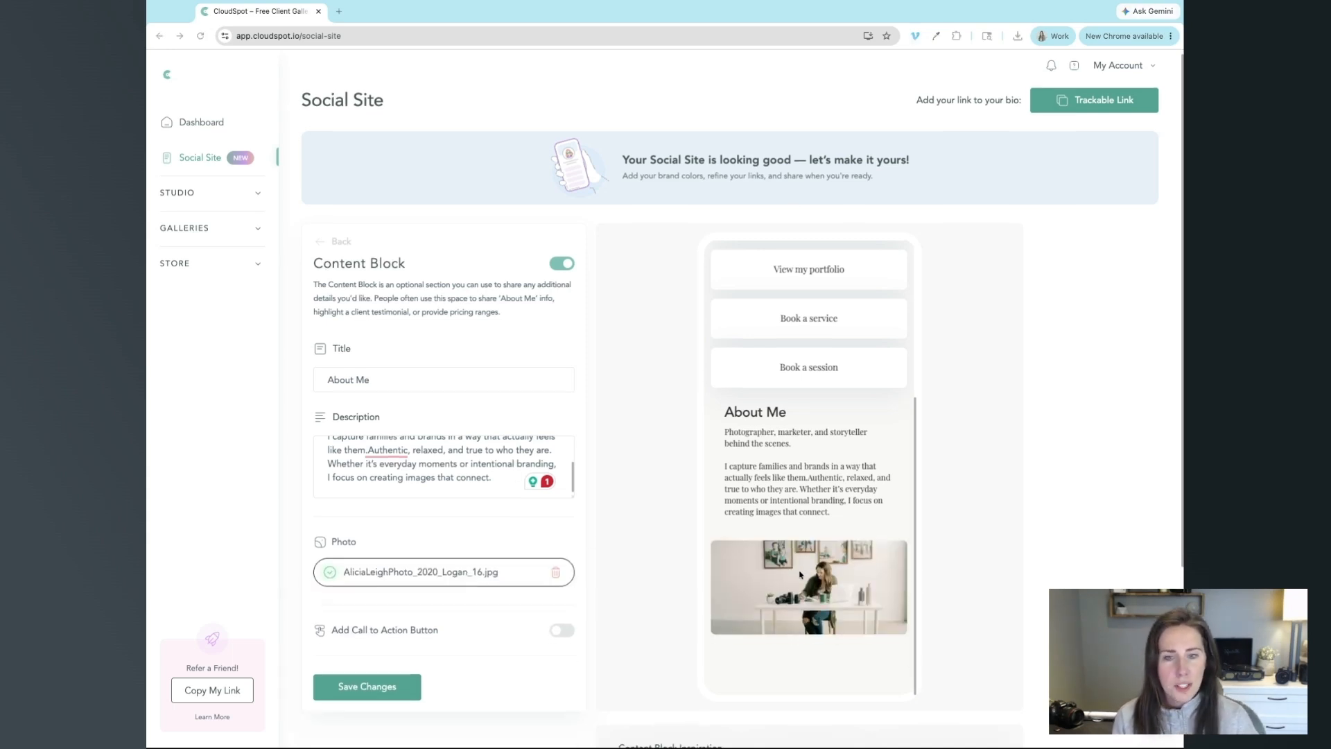
Add a call to action button labelled "Leave a Review" that links to the business's Google search URL.
left_click(570, 635)
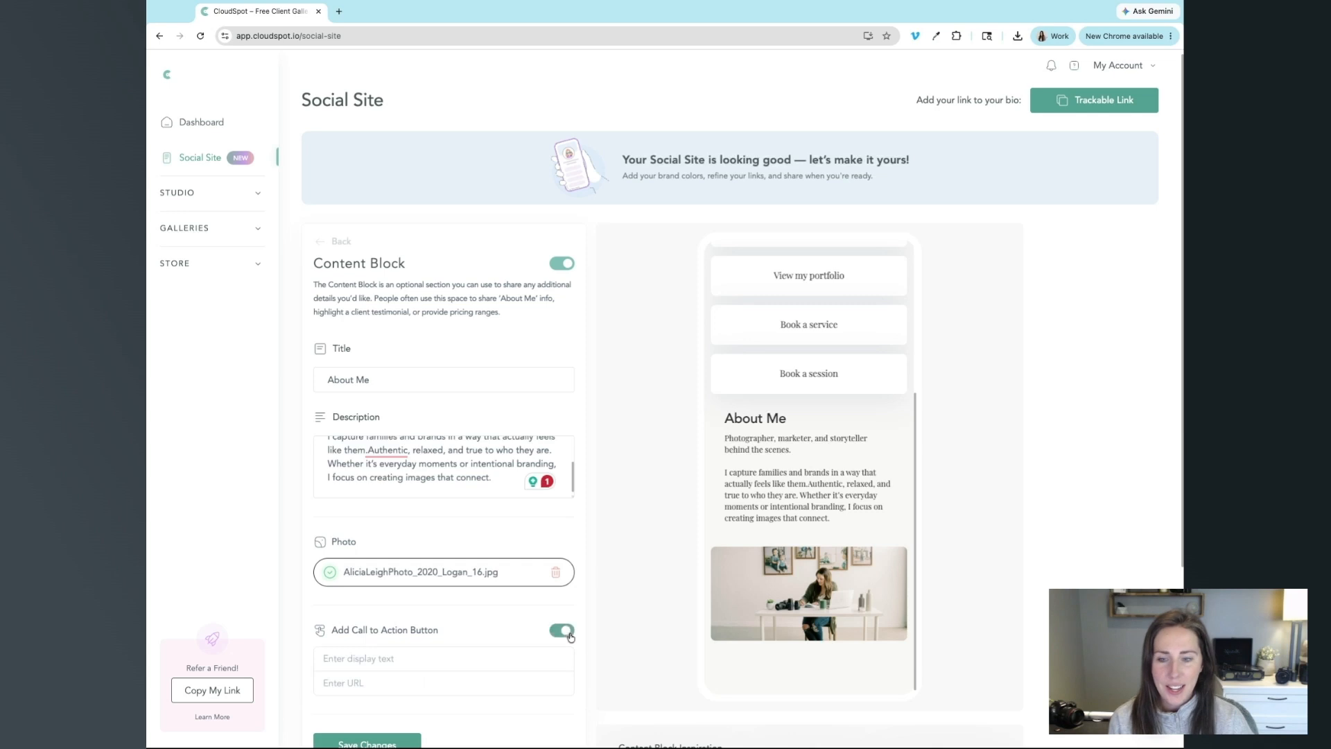
left_click(1139, 575)
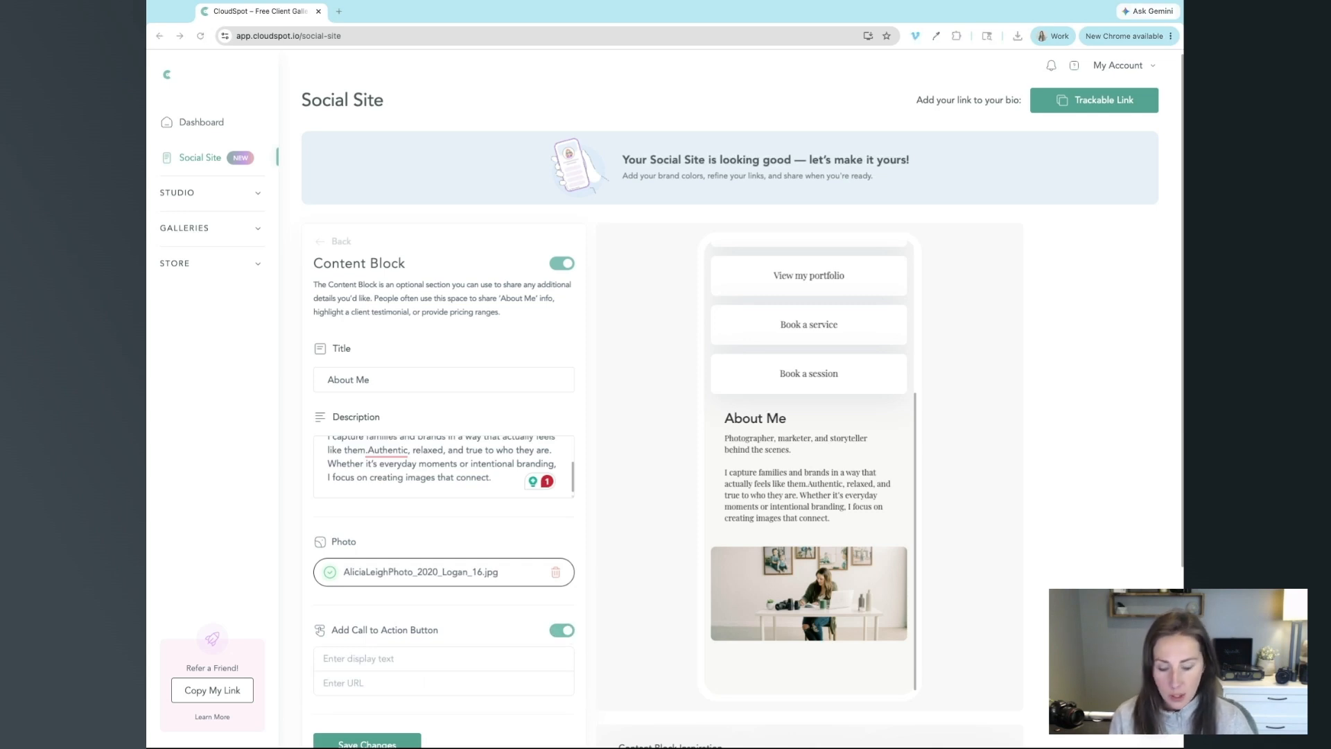
left_click(381, 660)
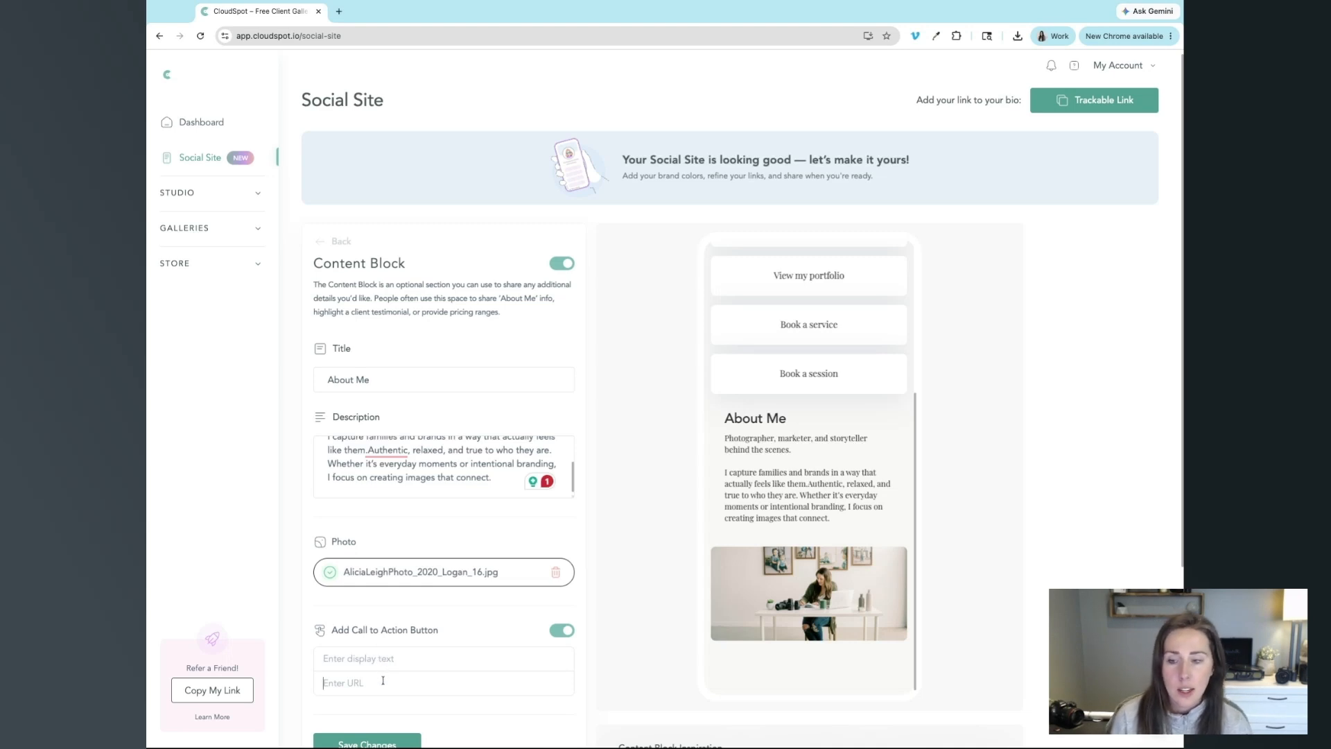
key("ctrl+v")
left_click(378, 659)
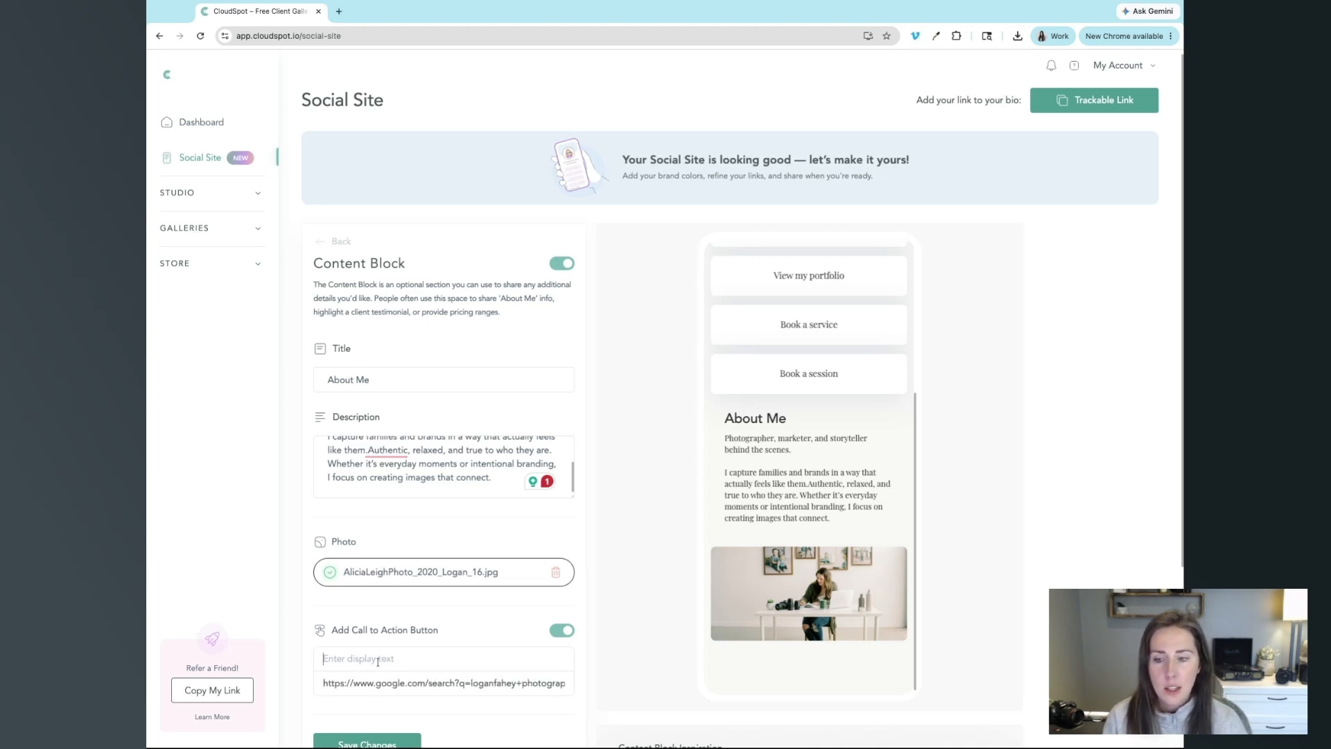
type("Leav")
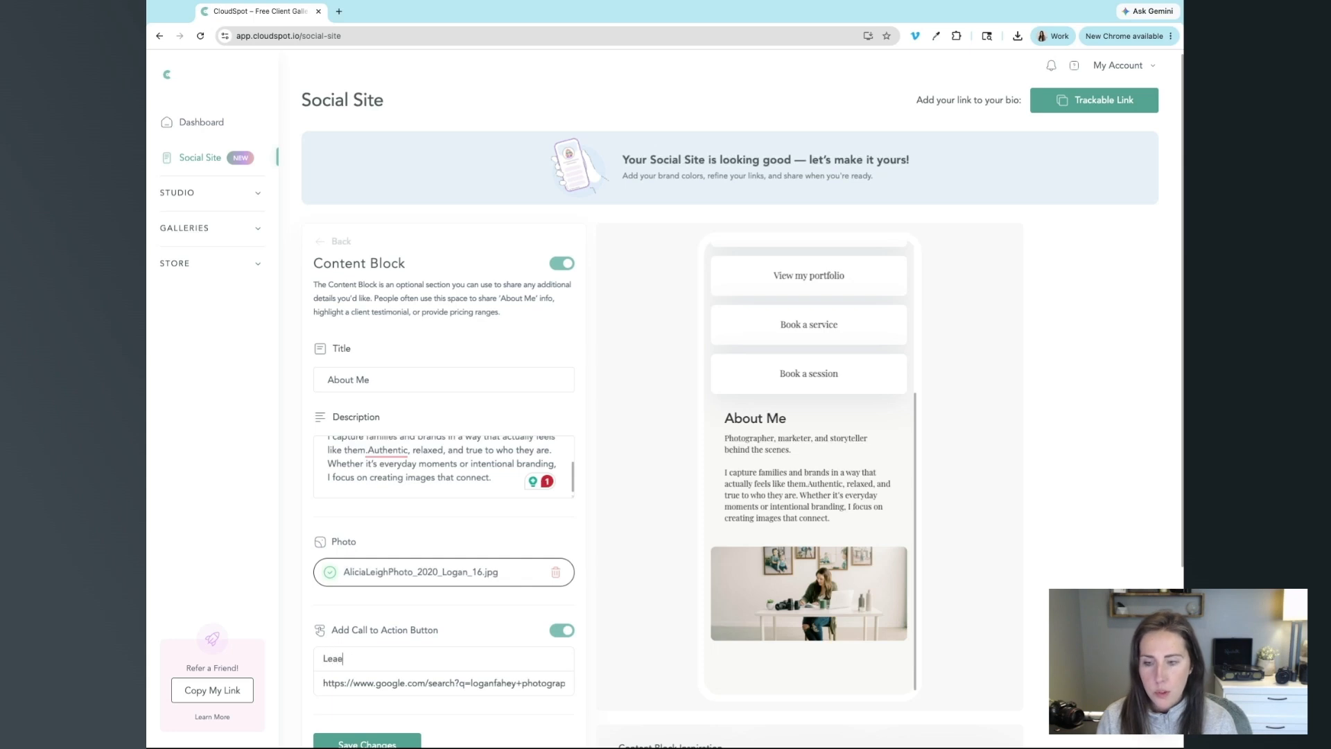
type("e a Review")
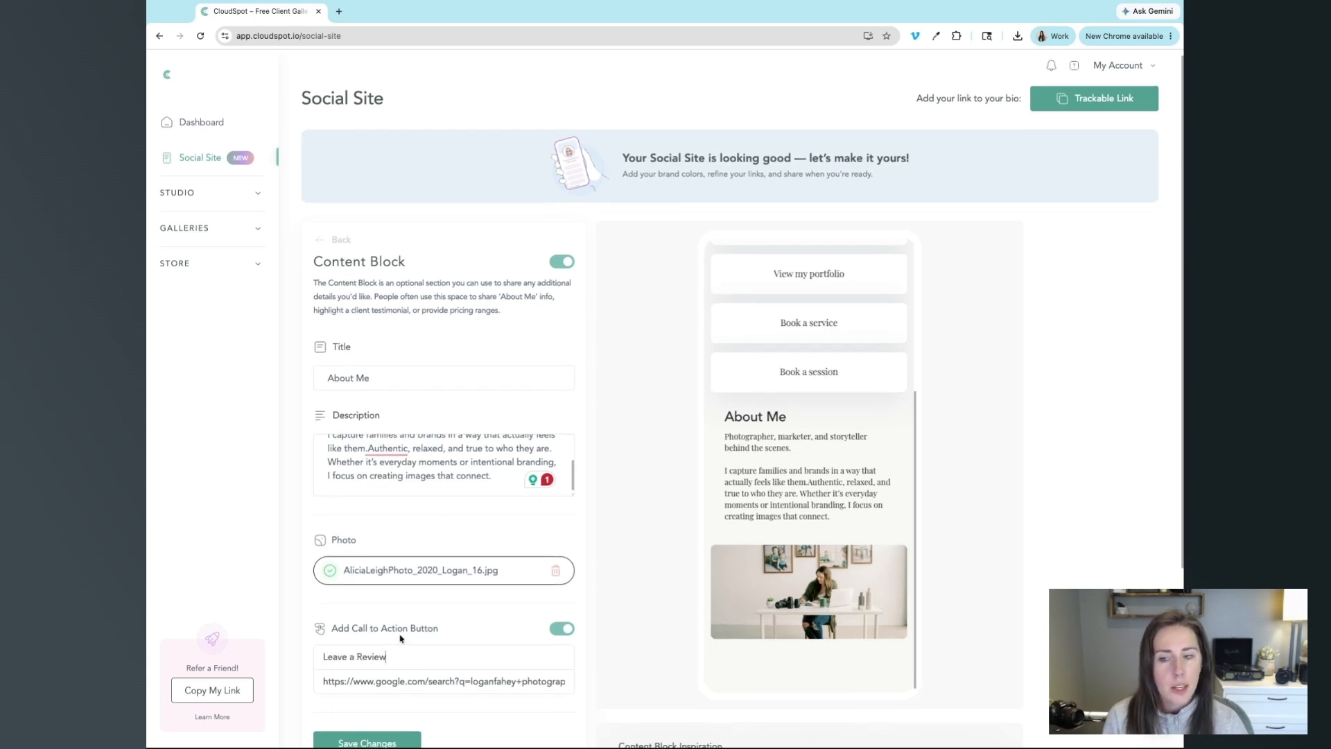
Correct the missing space before "Authentic" in the About Me description.
scroll(400, 638, "down", 1)
scroll(796, 556, "down", 1)
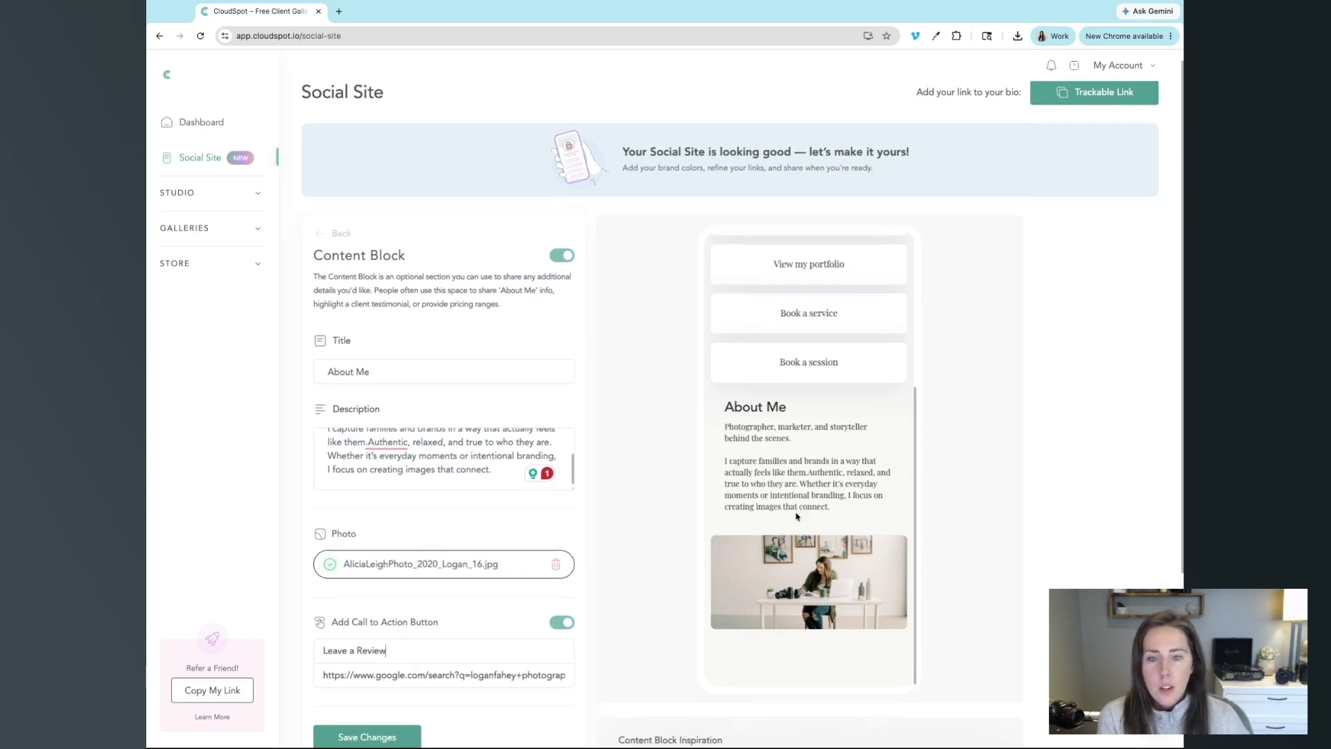
scroll(448, 511, "down", 1)
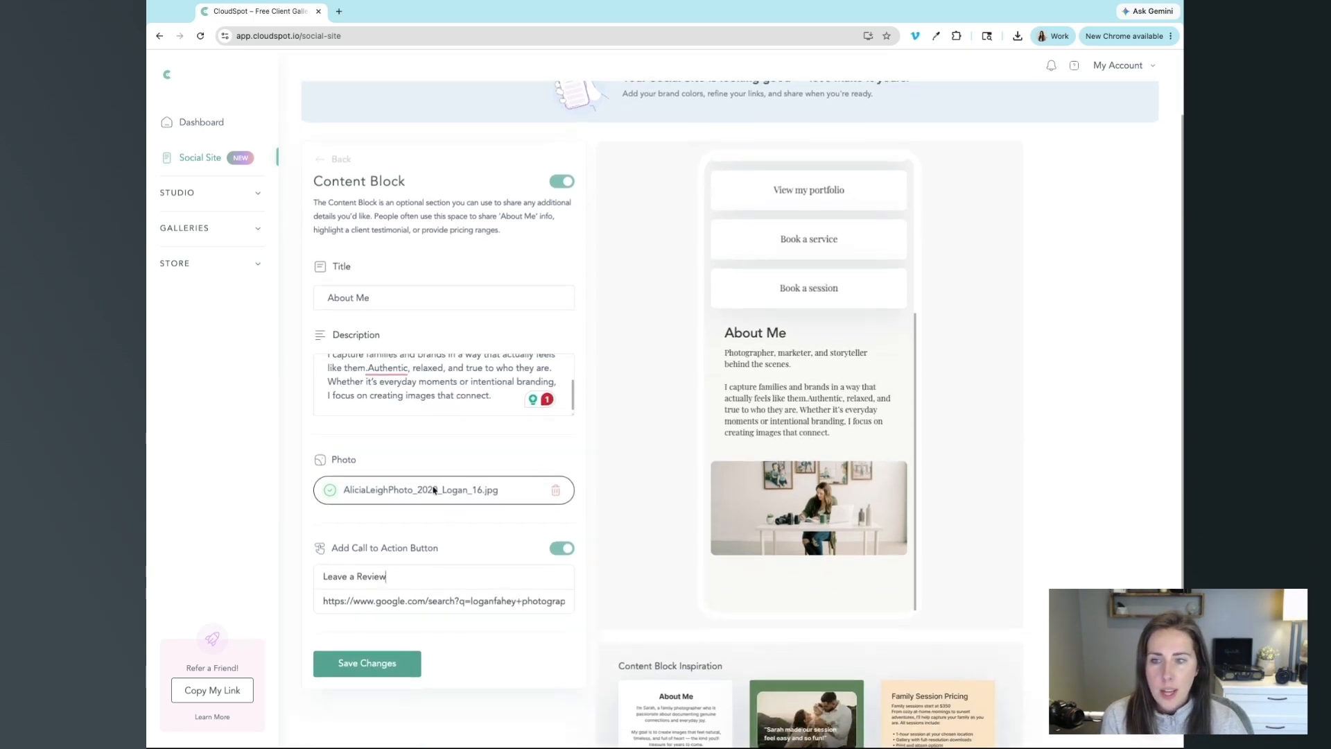
mouse_move(388, 368)
left_click(396, 397)
scroll(454, 409, "up", 2)
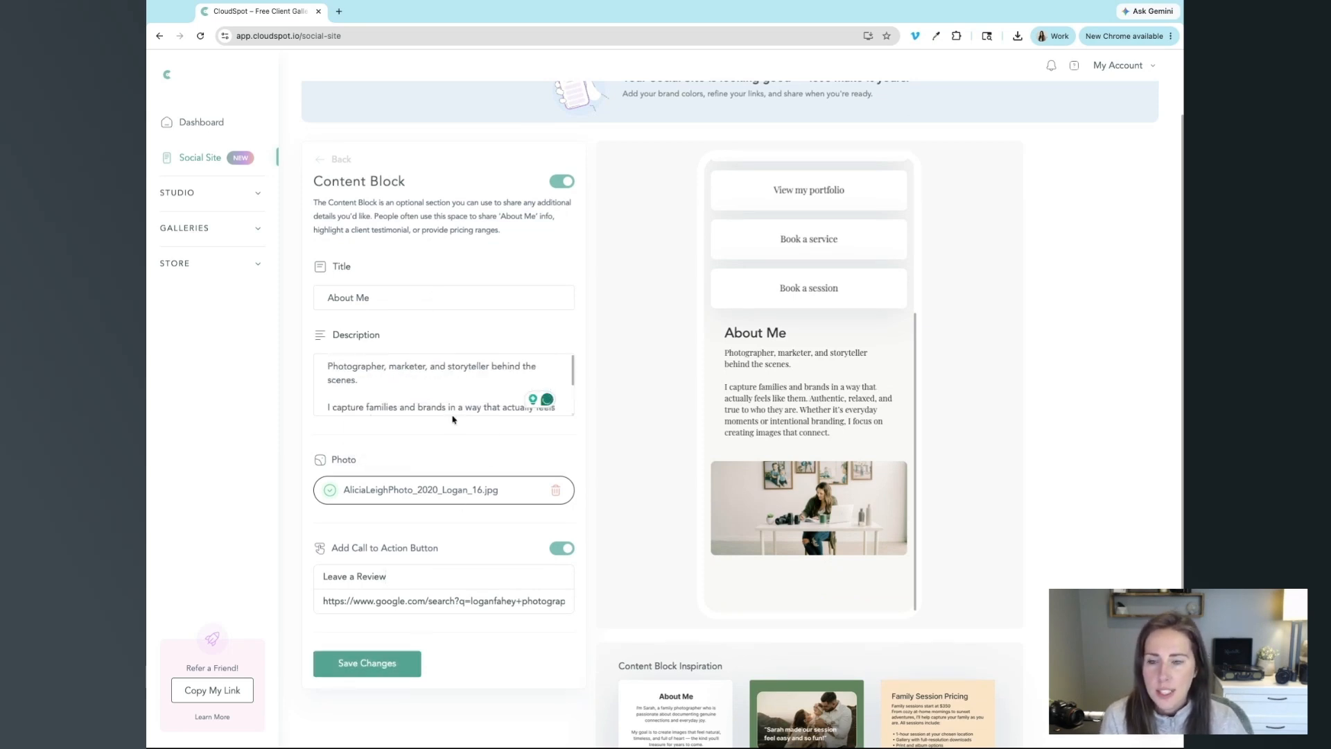
Save the Content Block changes and check the finished block in the preview.
scroll(454, 409, "down", 3)
left_click(374, 665)
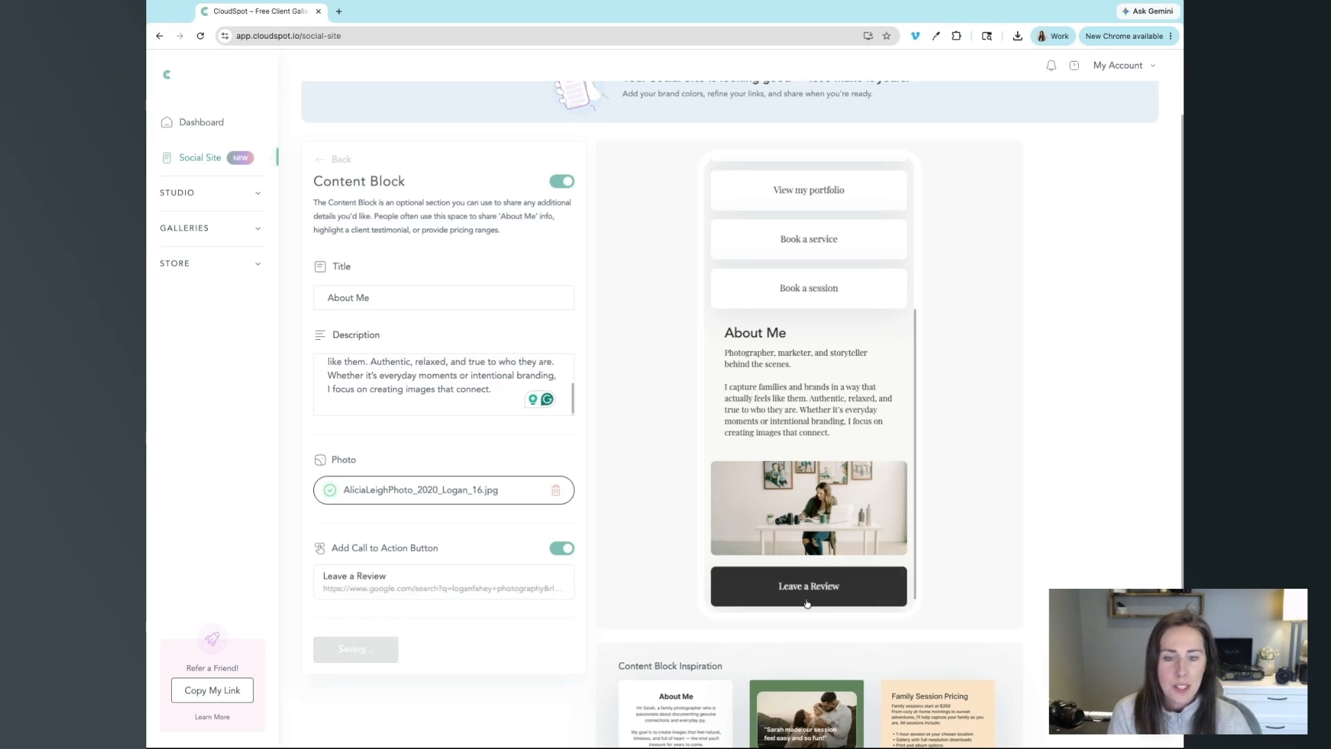
scroll(549, 562, "up", 2)
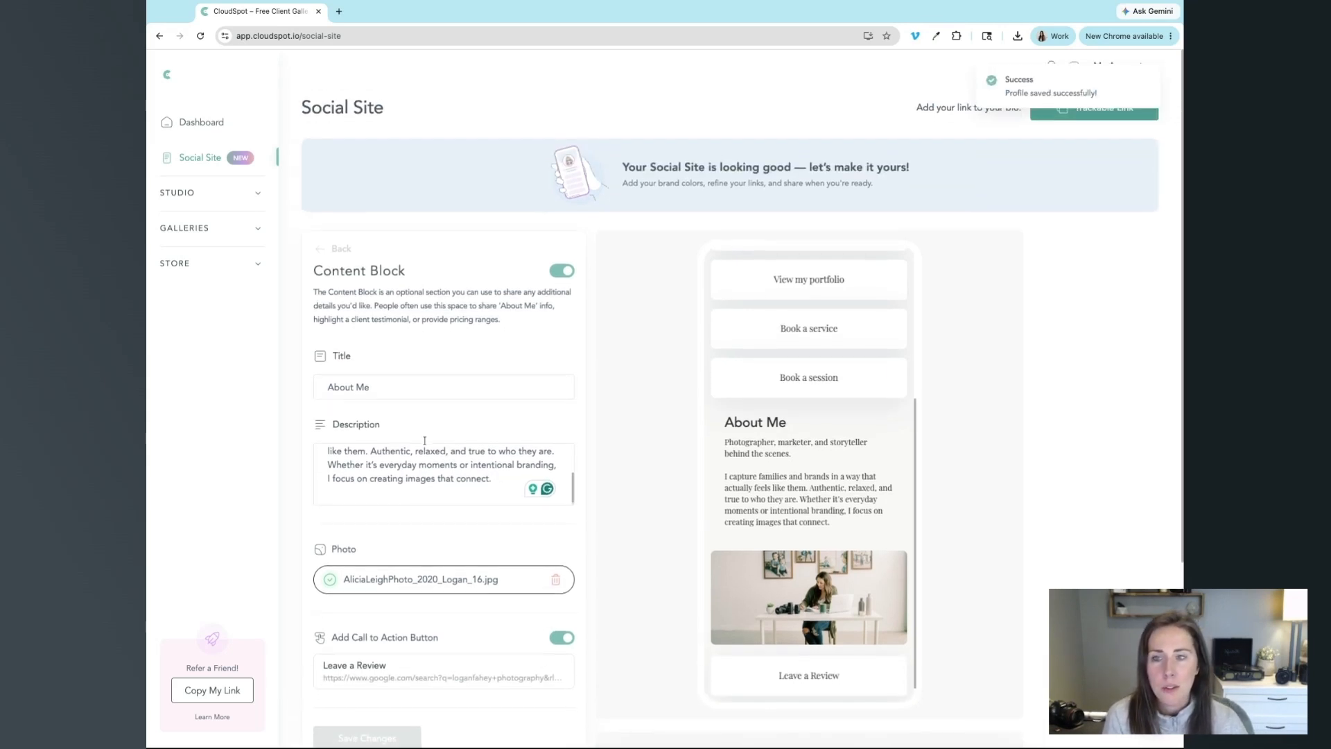
Add images to the View my portfolio, Book a service and Book a session links, and save the changes.
left_click(338, 248)
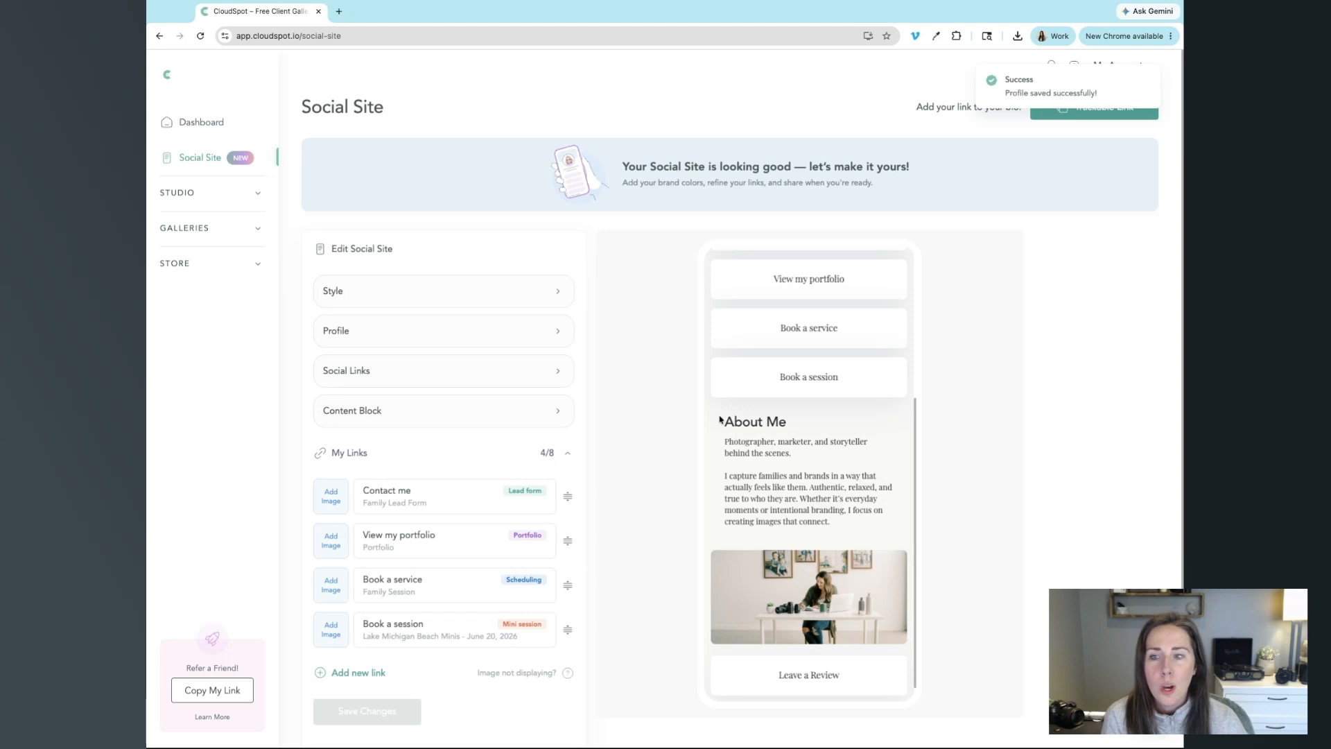
scroll(720, 418, "up", 5)
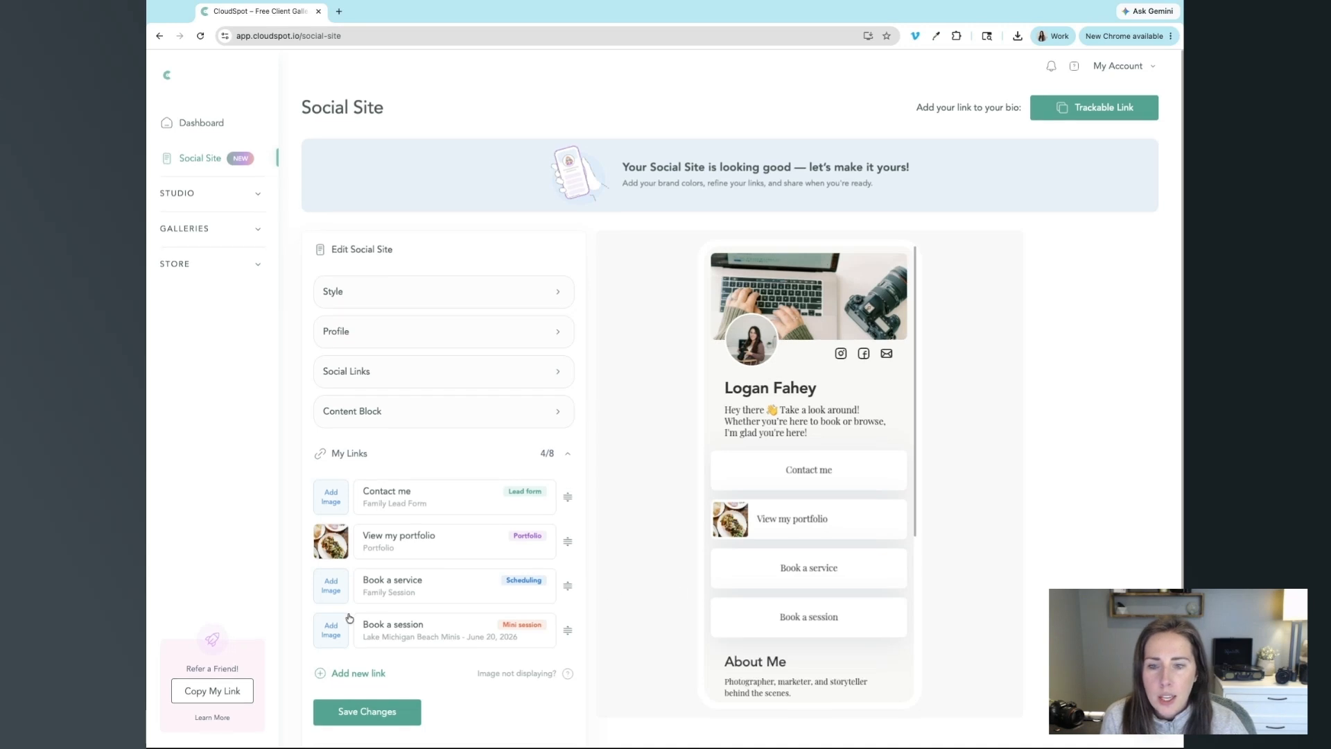
left_click(335, 594)
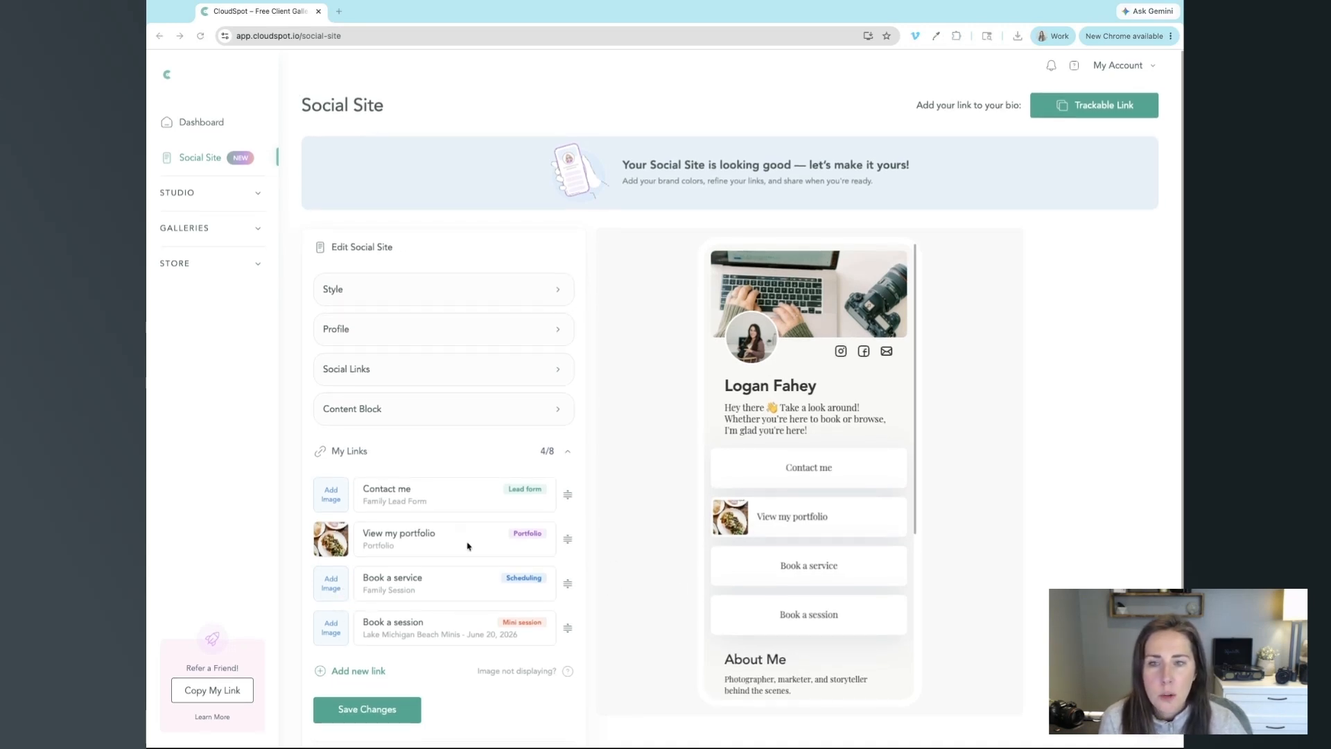
left_click(332, 637)
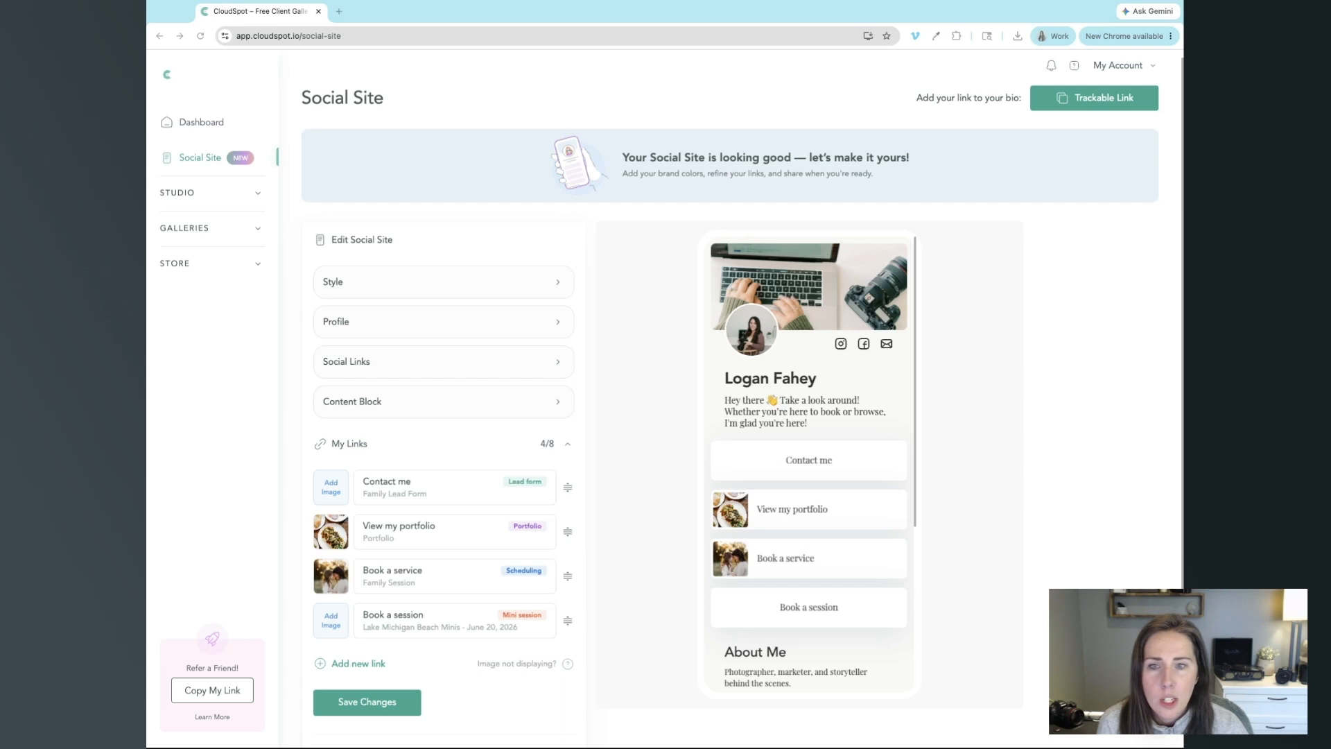
scroll(603, 586, "up", 1)
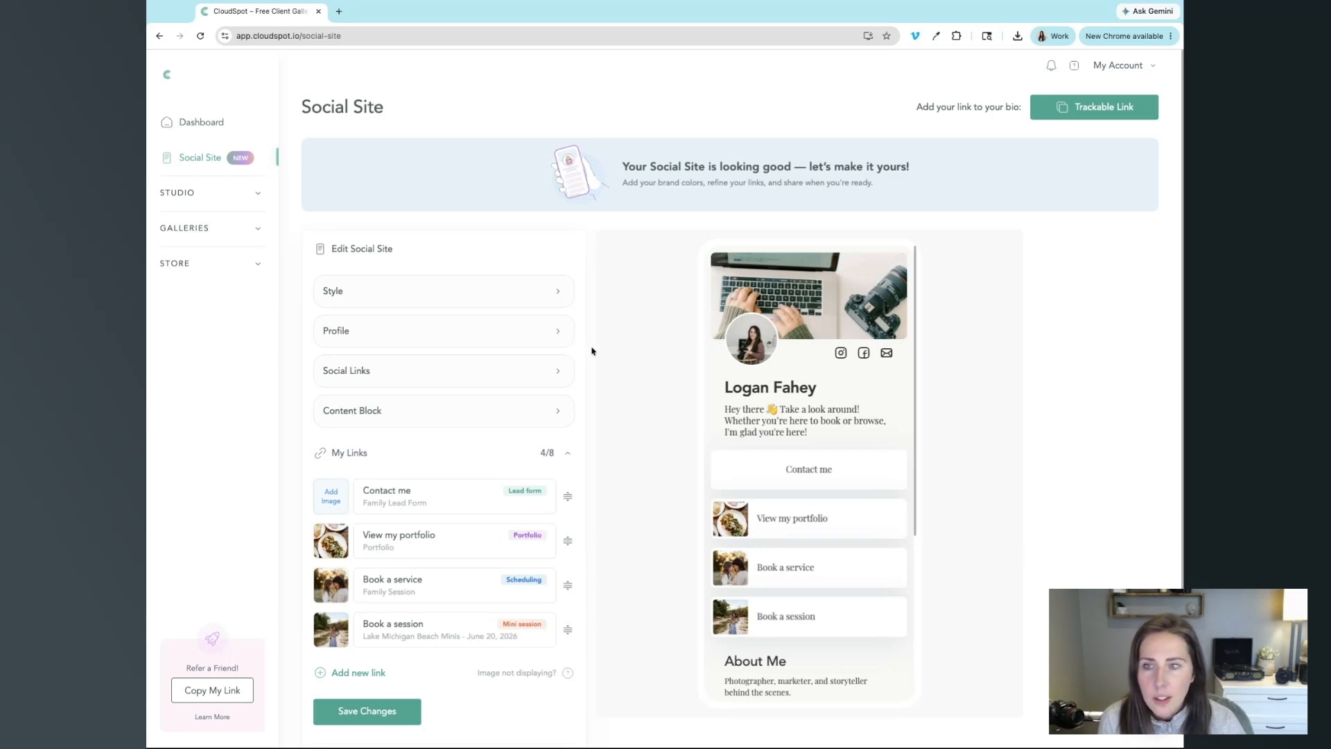
left_click(350, 720)
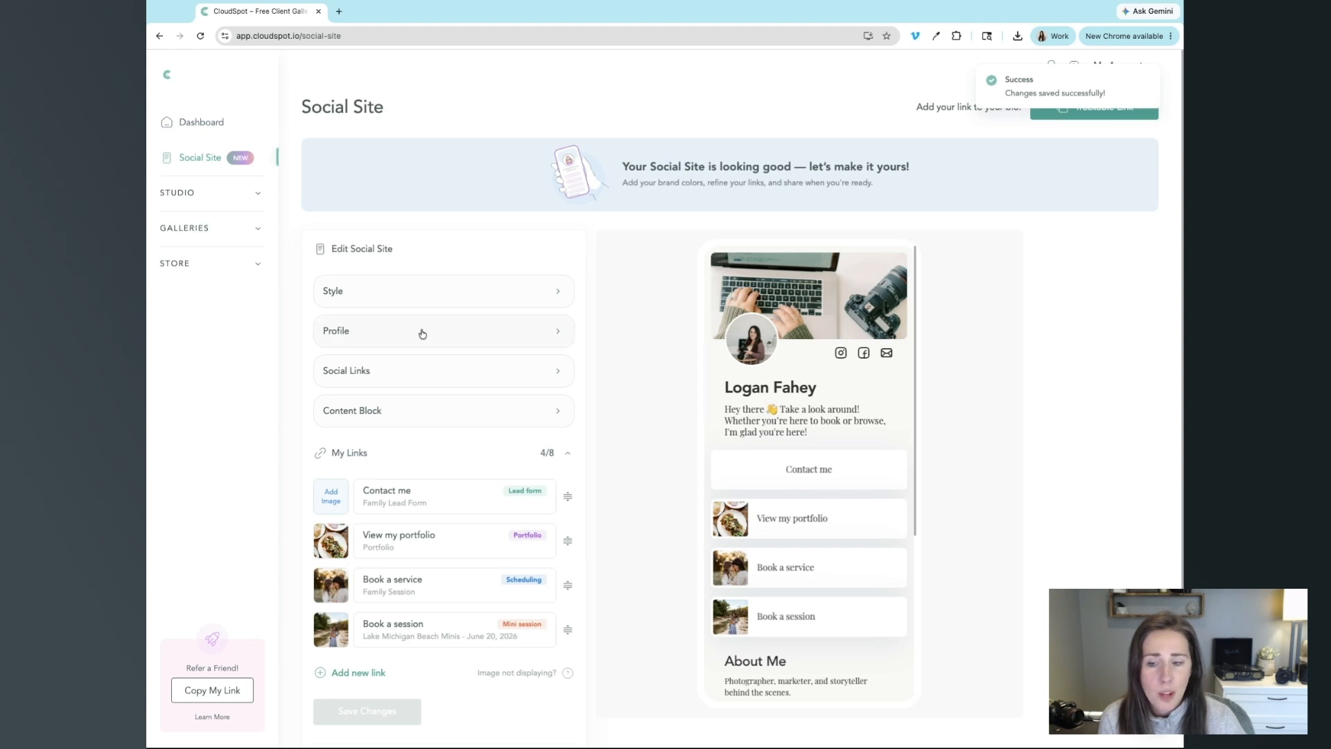
Try the other two Style templates in the preview, and return to the banner template that lists links with thumbnails.
left_click(354, 304)
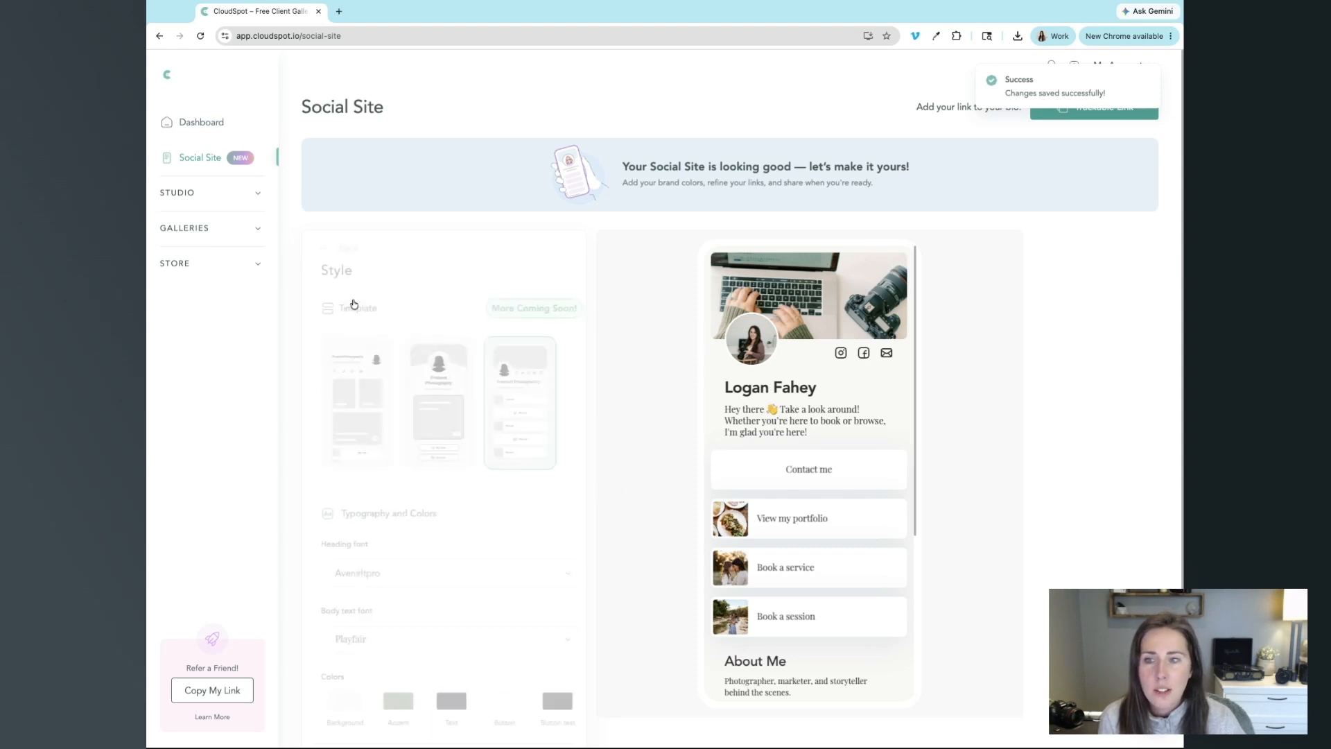
left_click(436, 409)
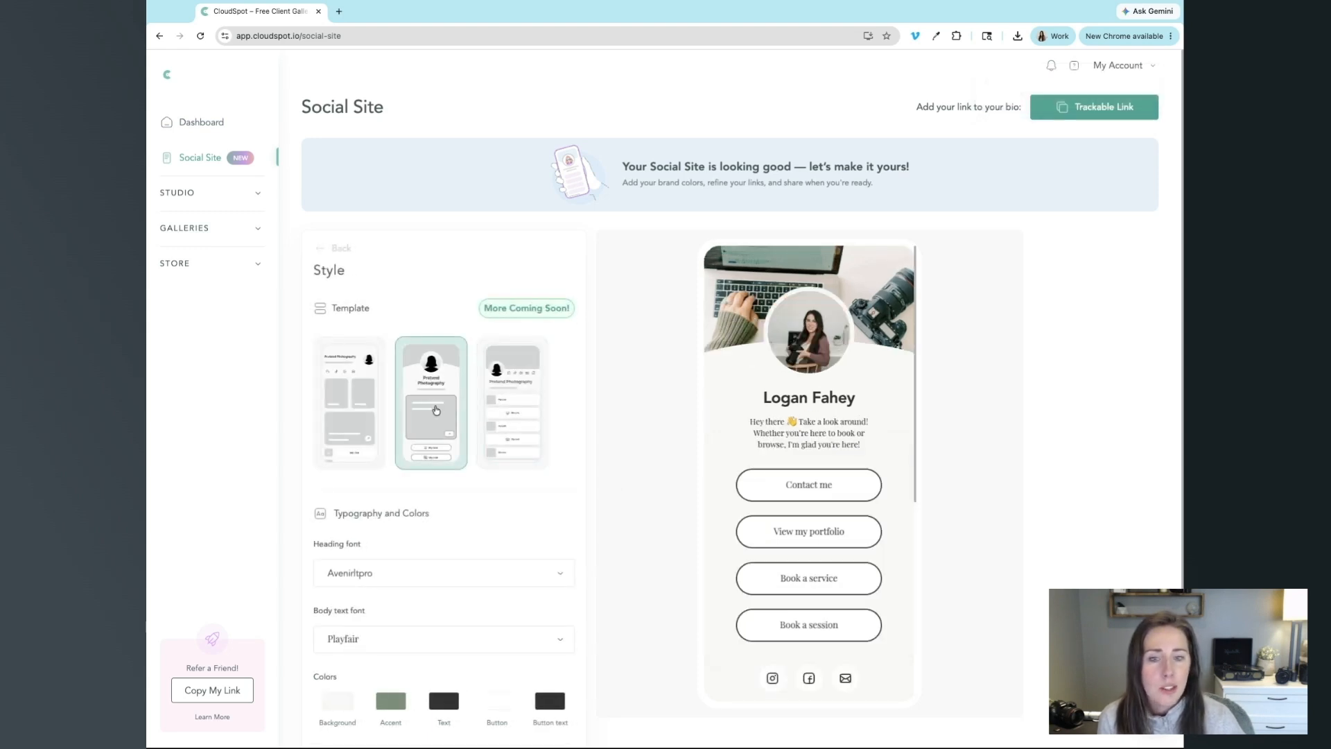
left_click(338, 412)
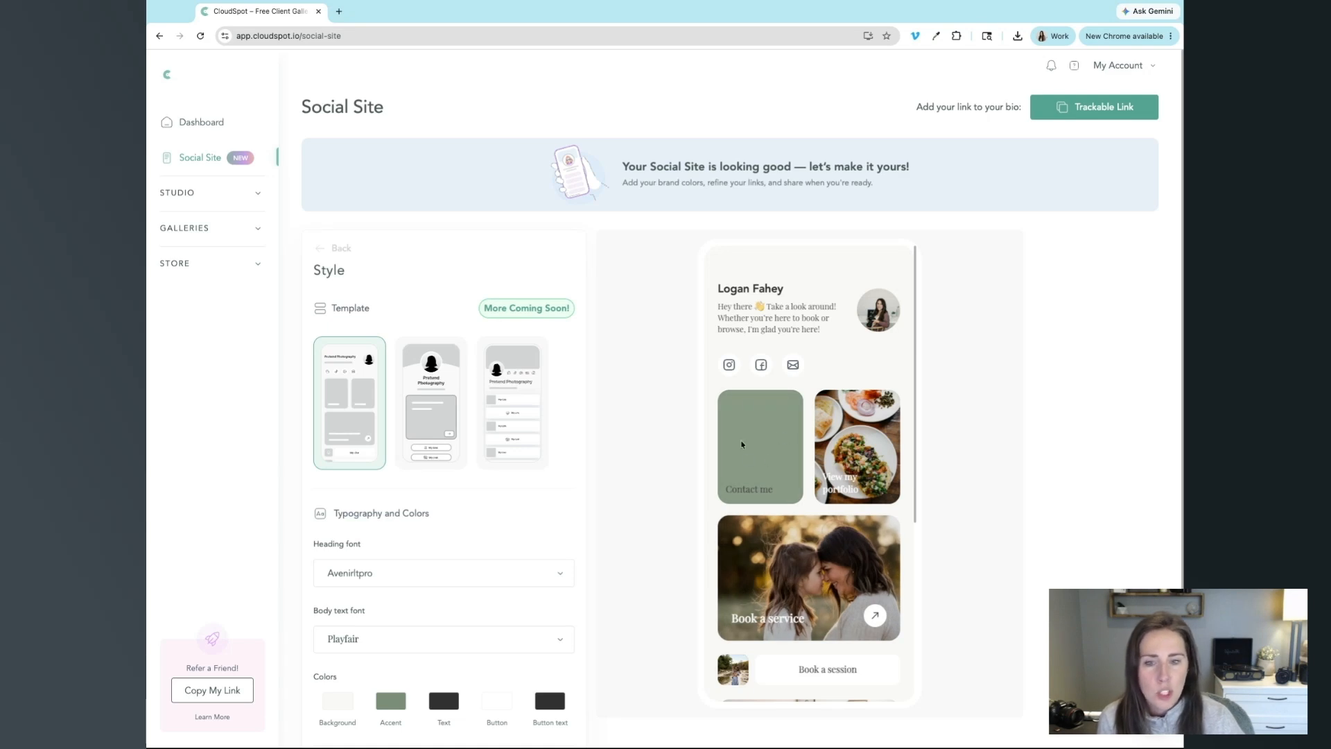
left_click(437, 439)
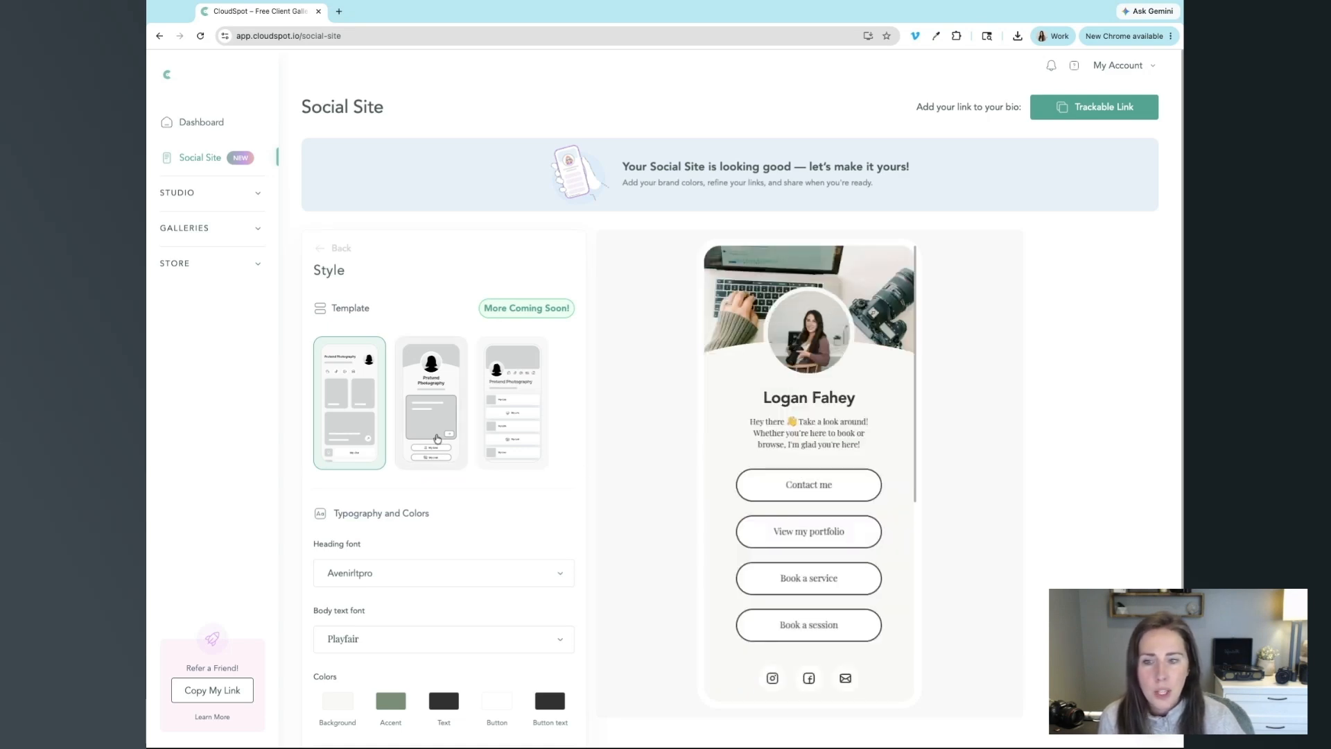
scroll(831, 478, "down", 2)
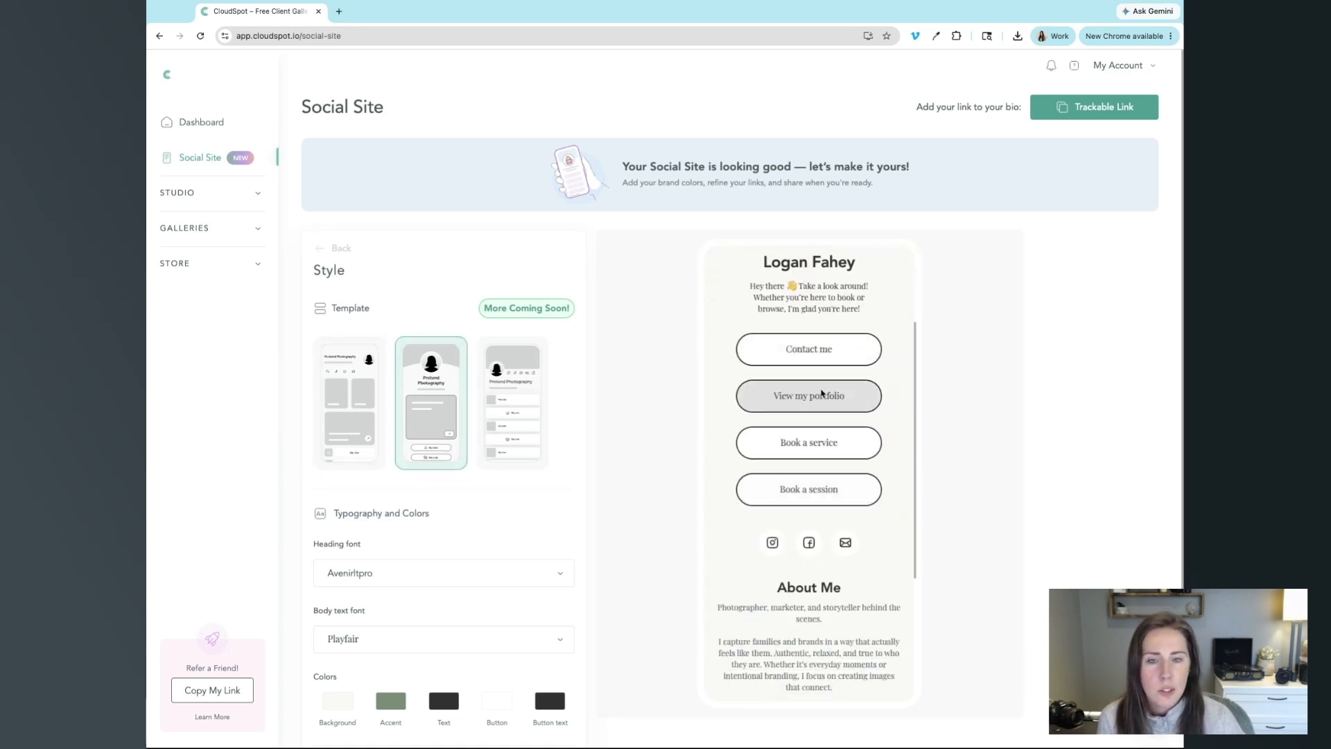
scroll(832, 485, "up", 2)
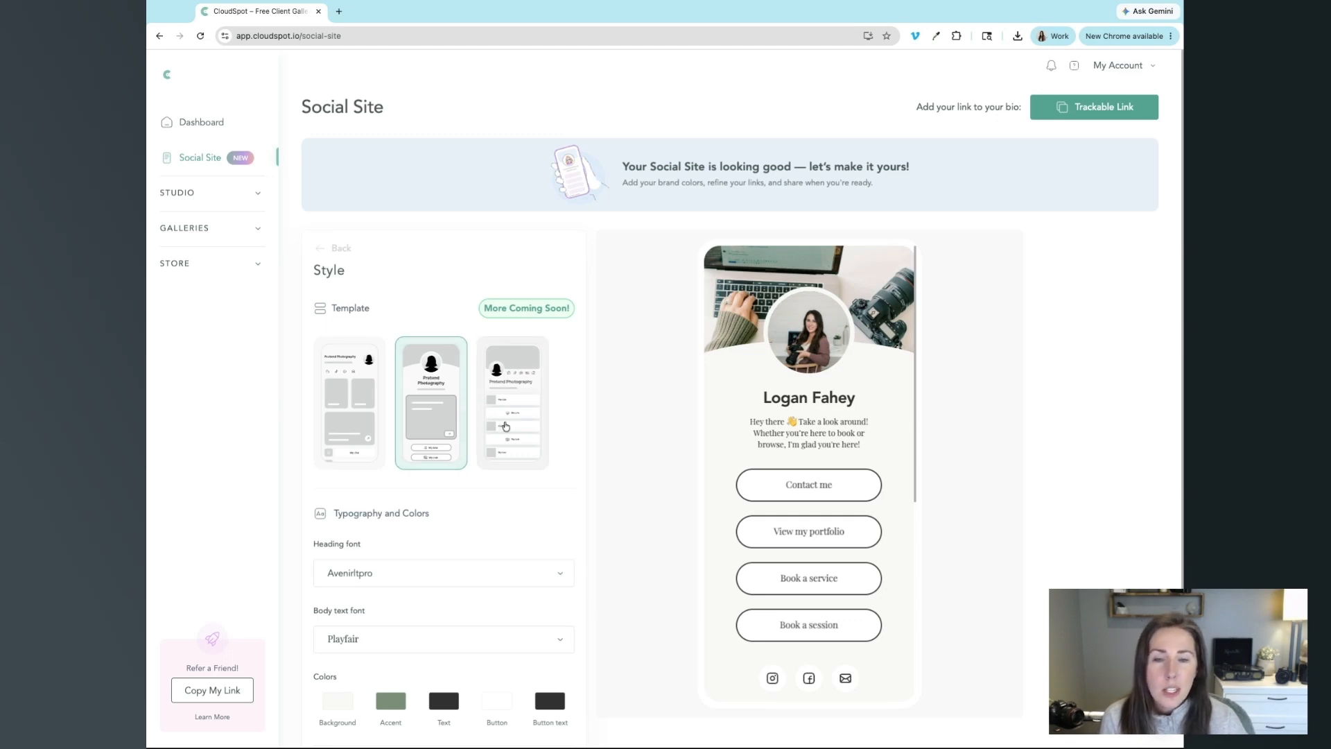
left_click(505, 426)
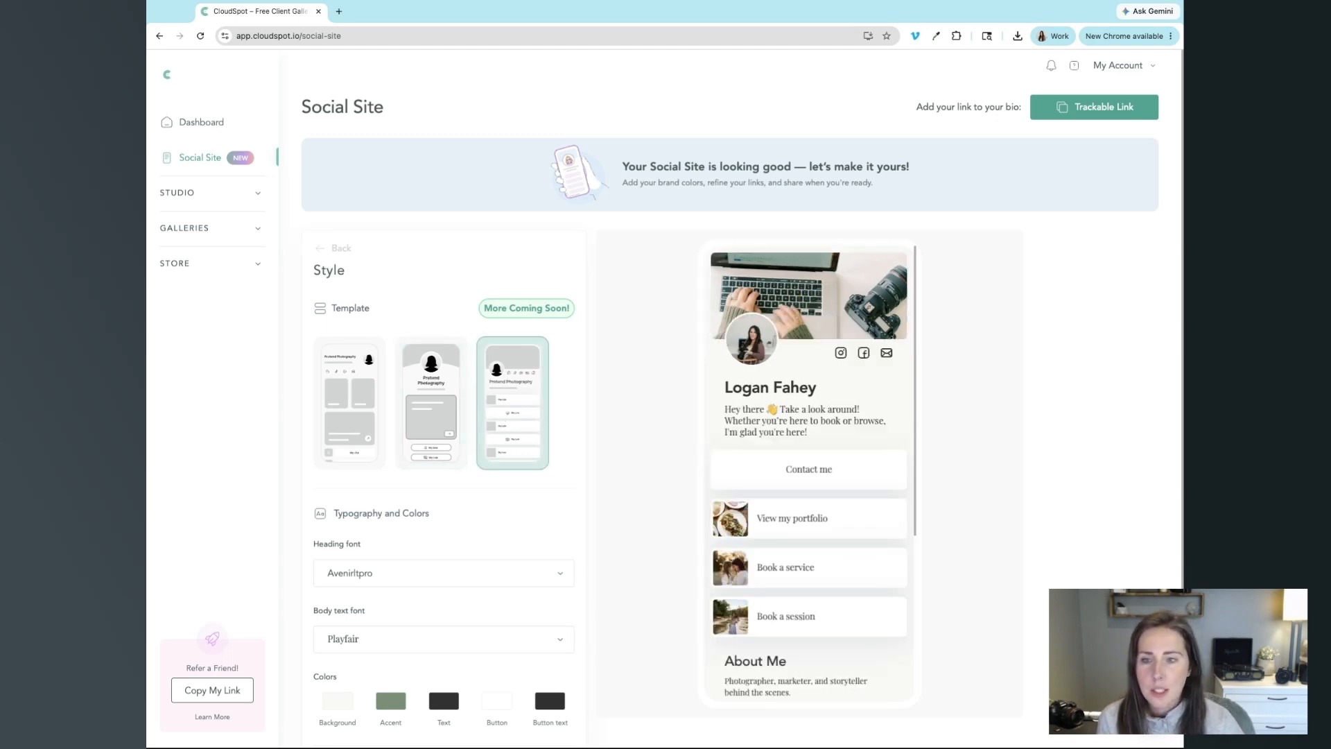
left_click(336, 247)
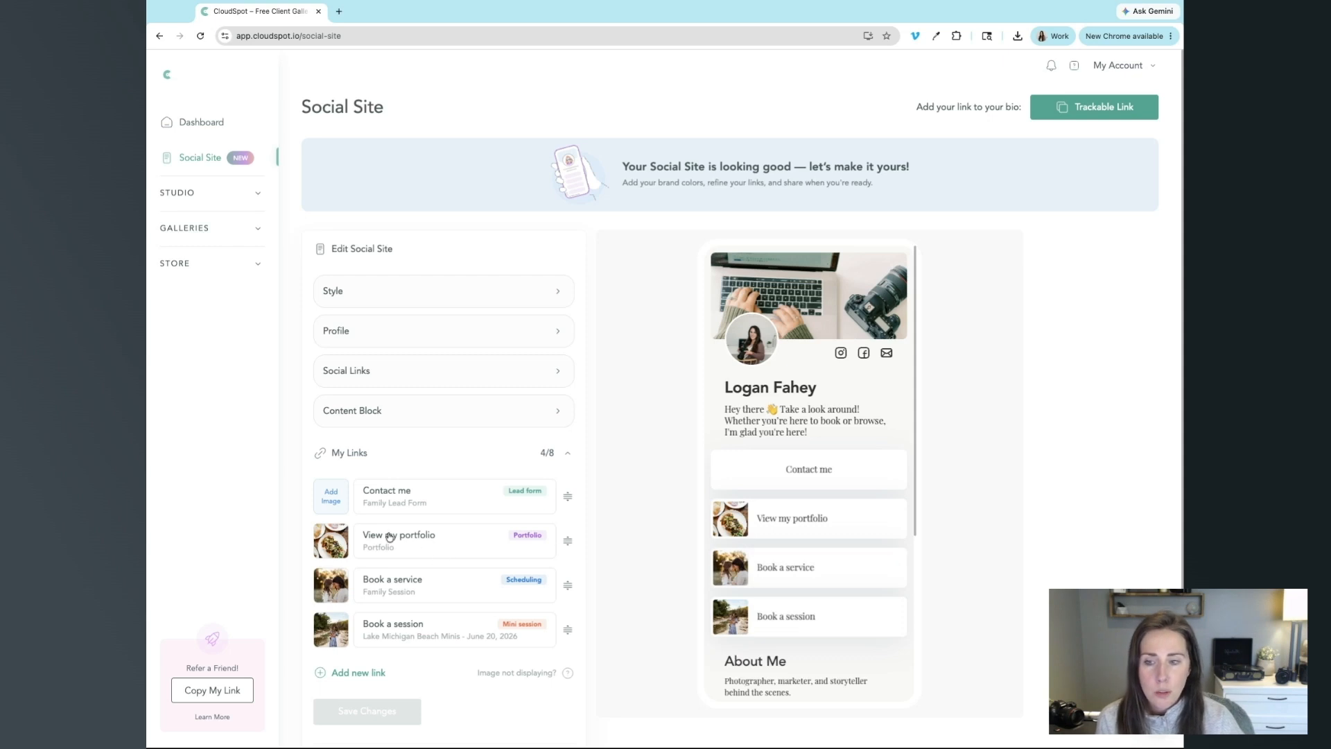
Rename the "Book a service" scheduling link as "Book a Family Session".
left_click(472, 547)
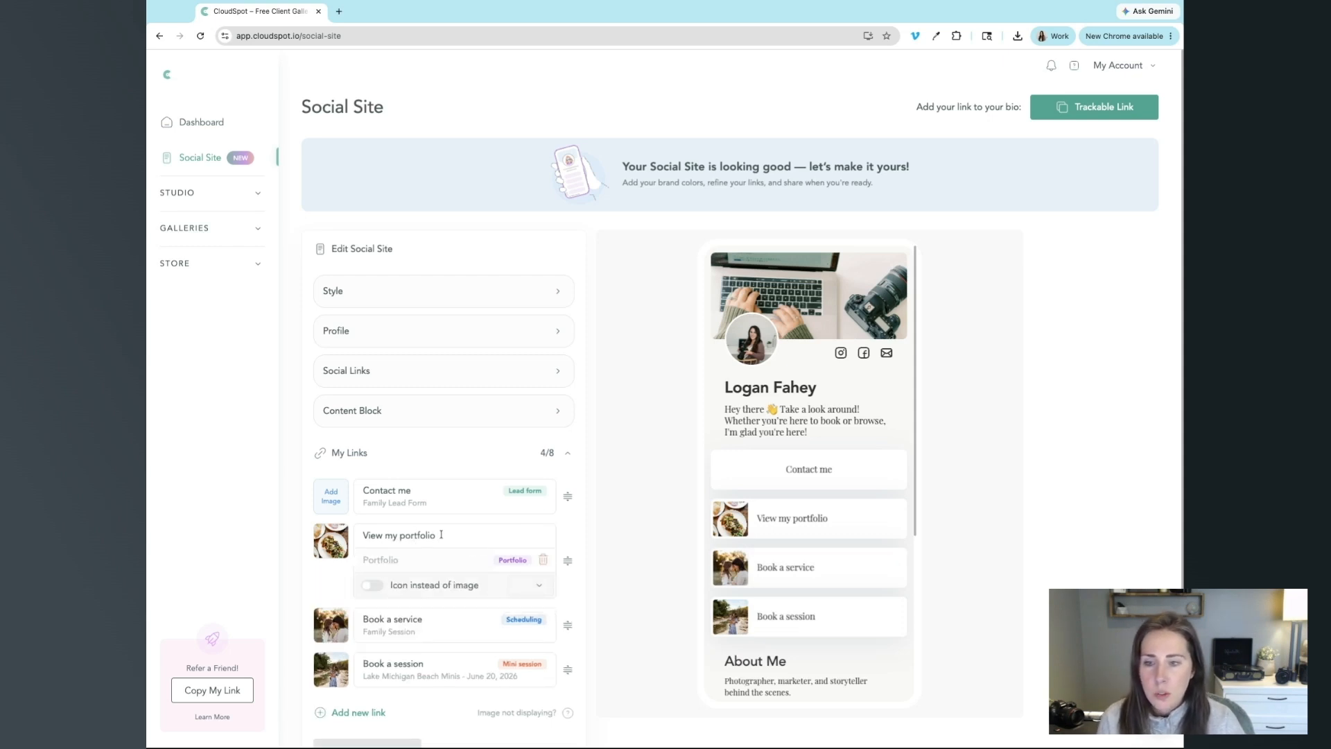
left_click(609, 541)
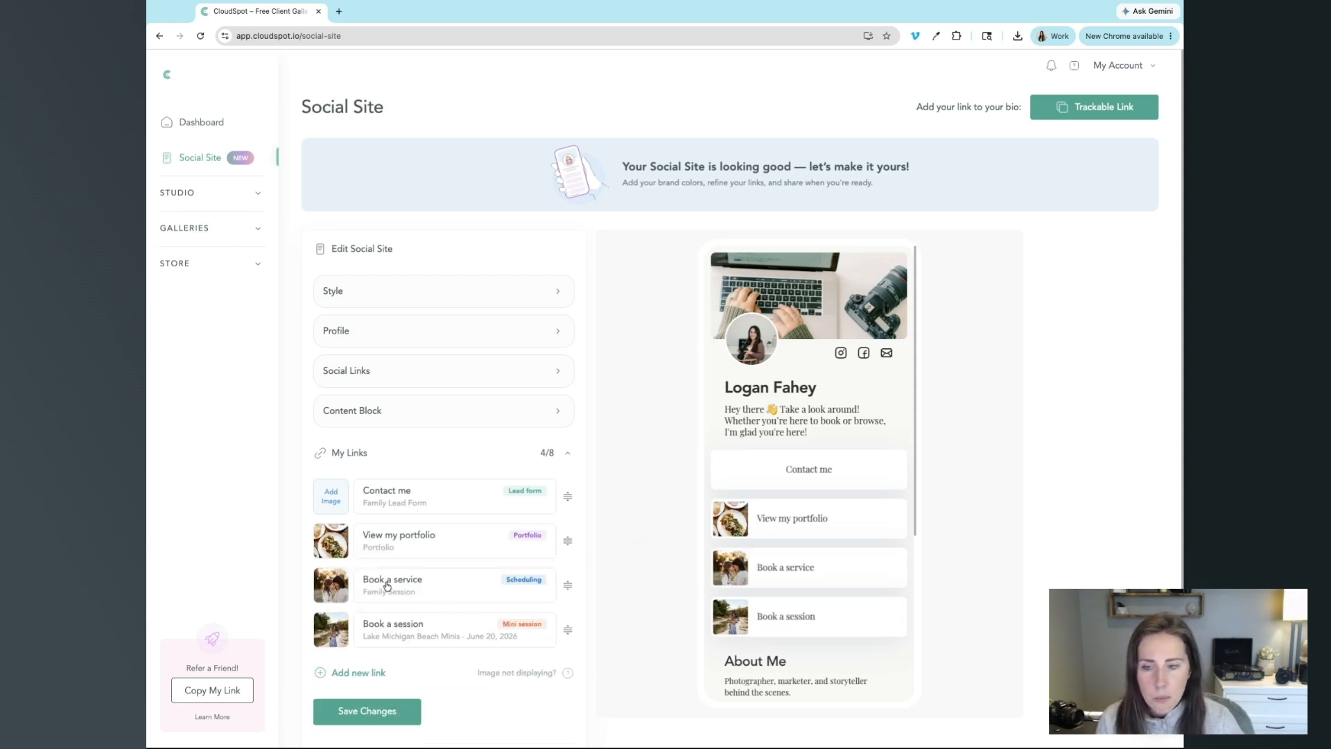
left_click(435, 584)
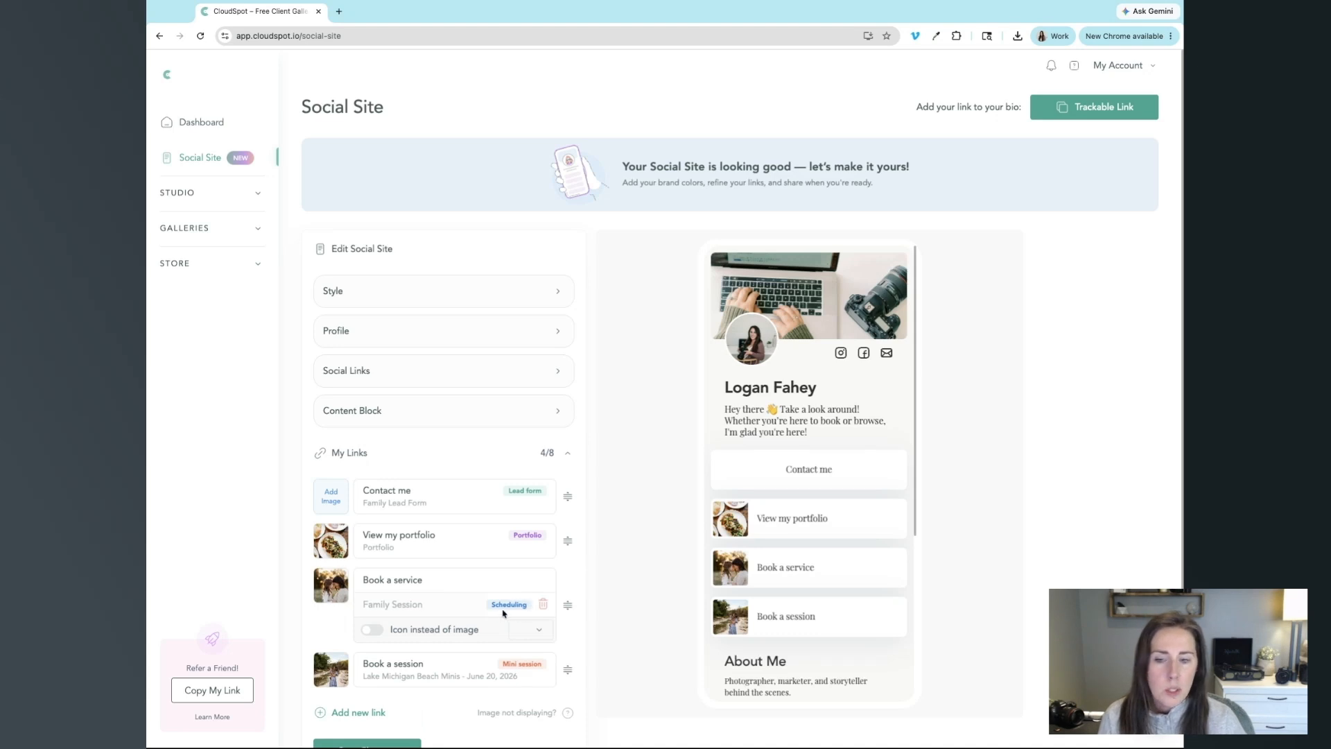
triple_click(442, 583)
type("Book a Family ")
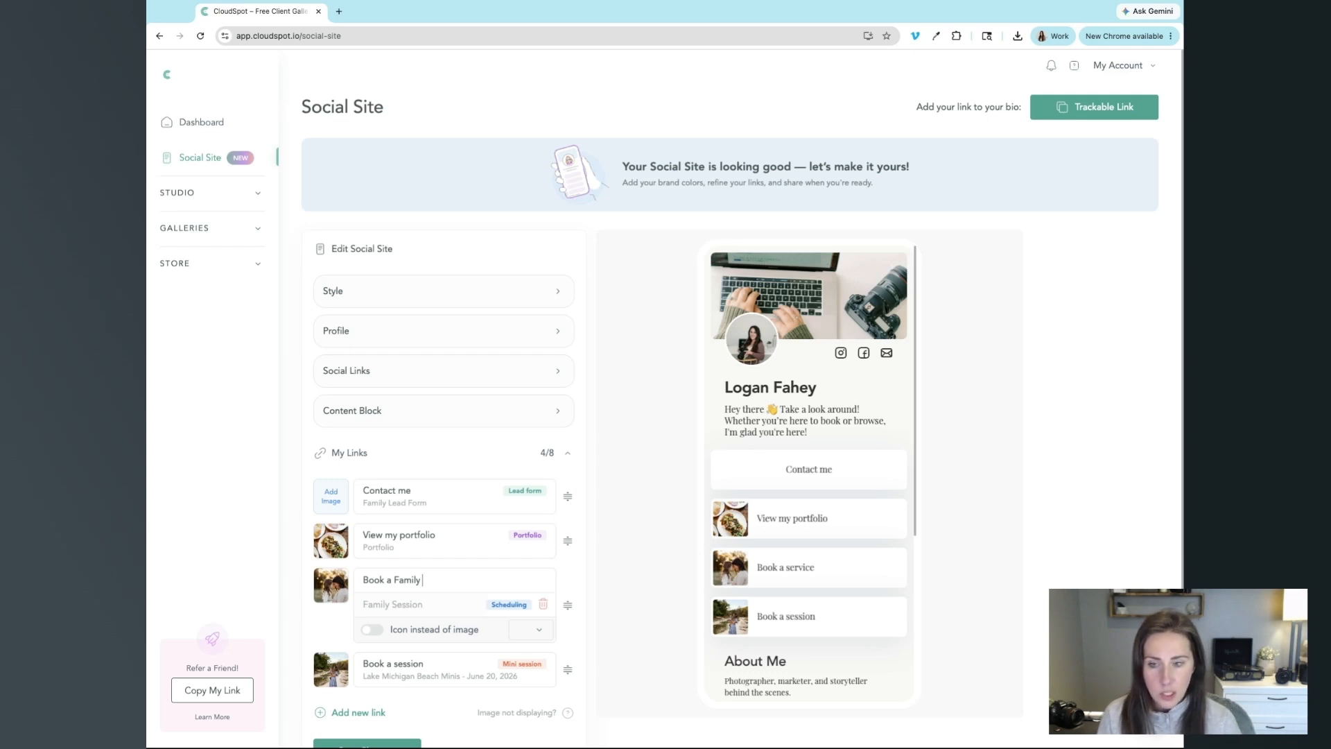
type("Session")
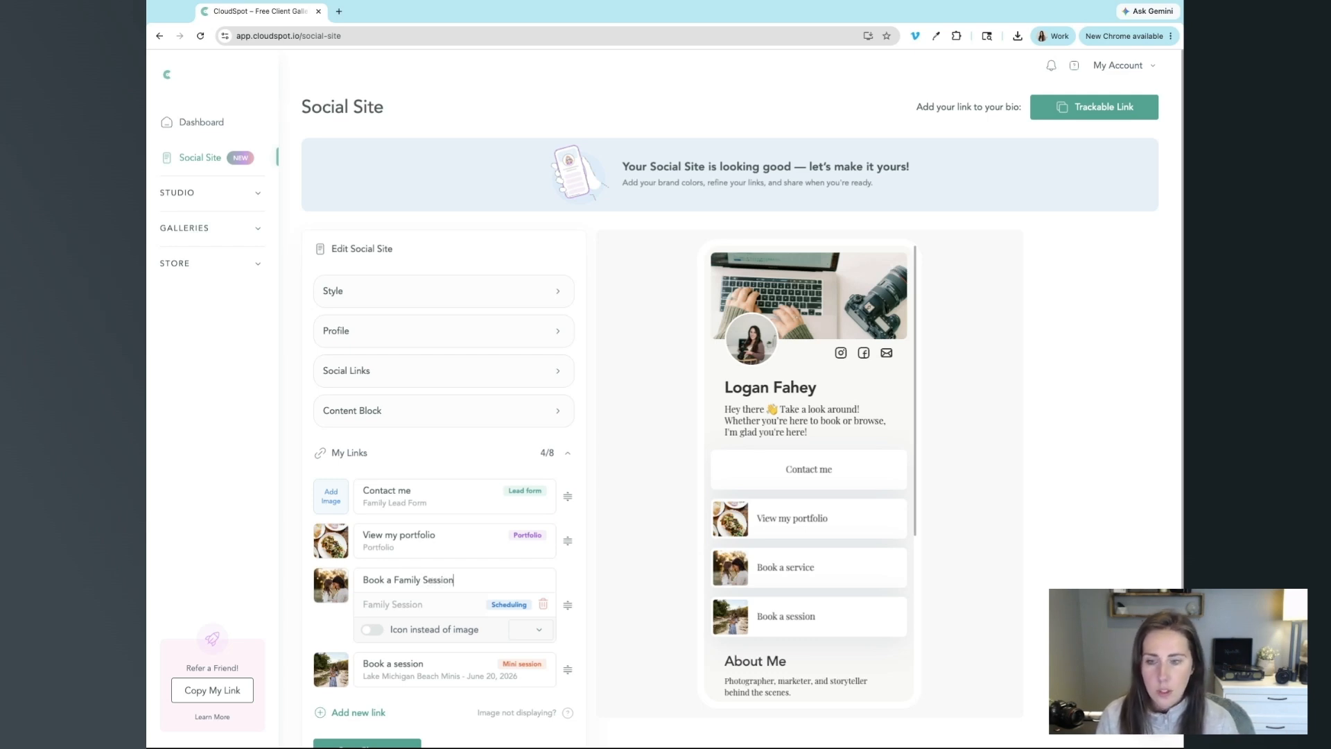
left_click(592, 587)
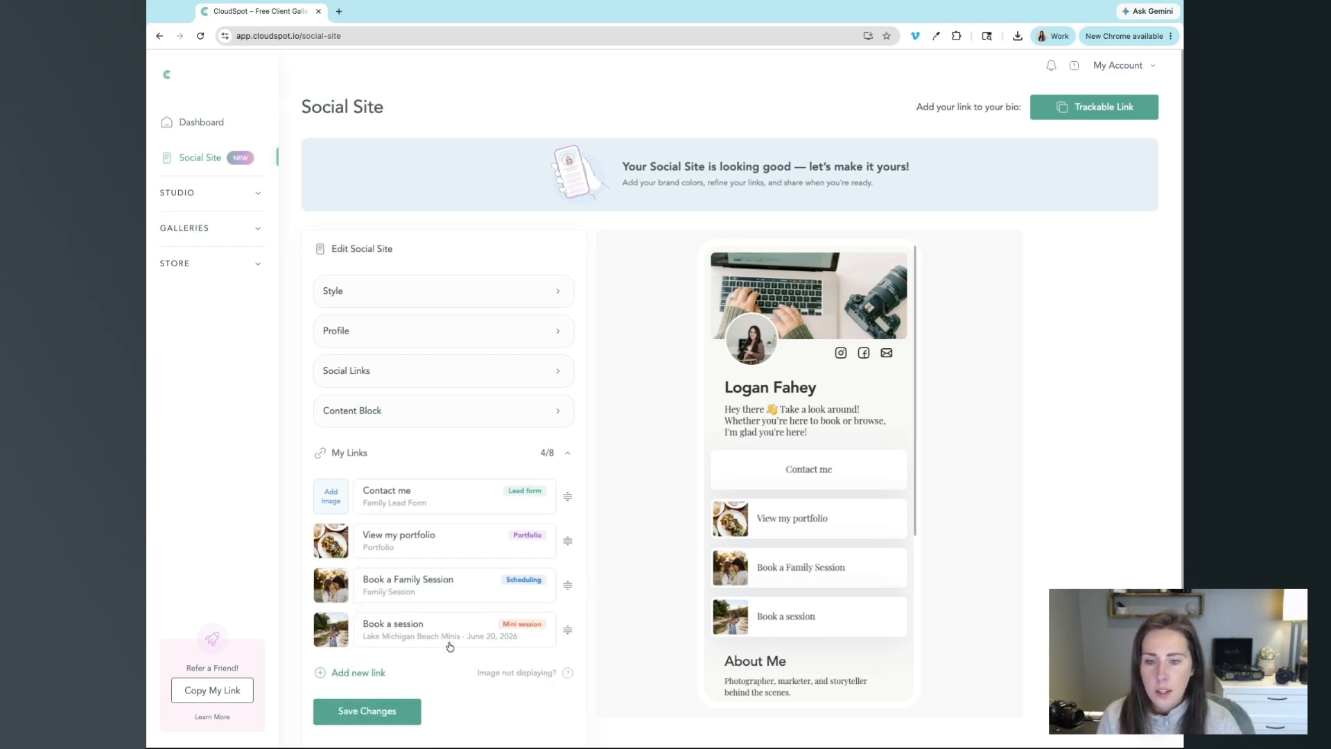
Rename the "Book a session" mini session link as "Lake Michigan Minis", and add a portrait image to the Contact me link.
scroll(448, 645, "down", 1)
left_click(388, 585)
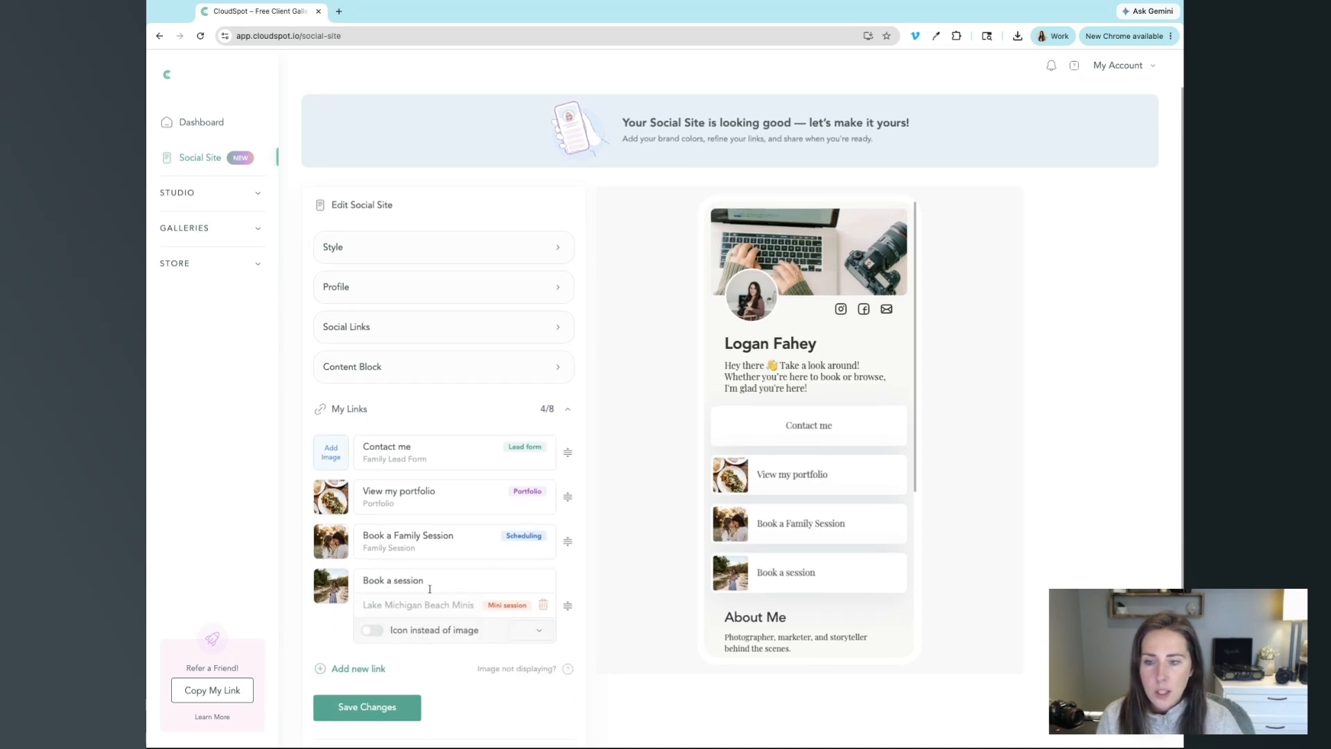
left_click_drag(429, 582, 341, 583)
type("Lake M")
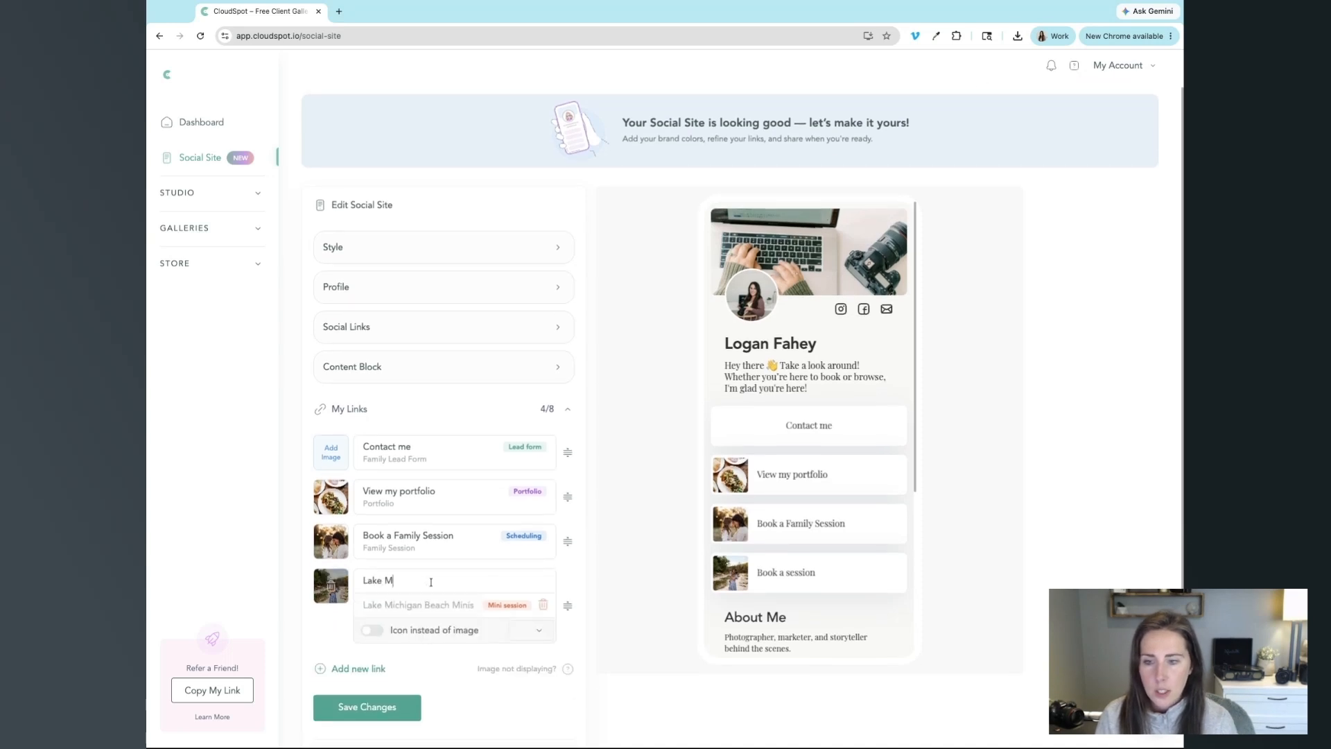
type("ichiga")
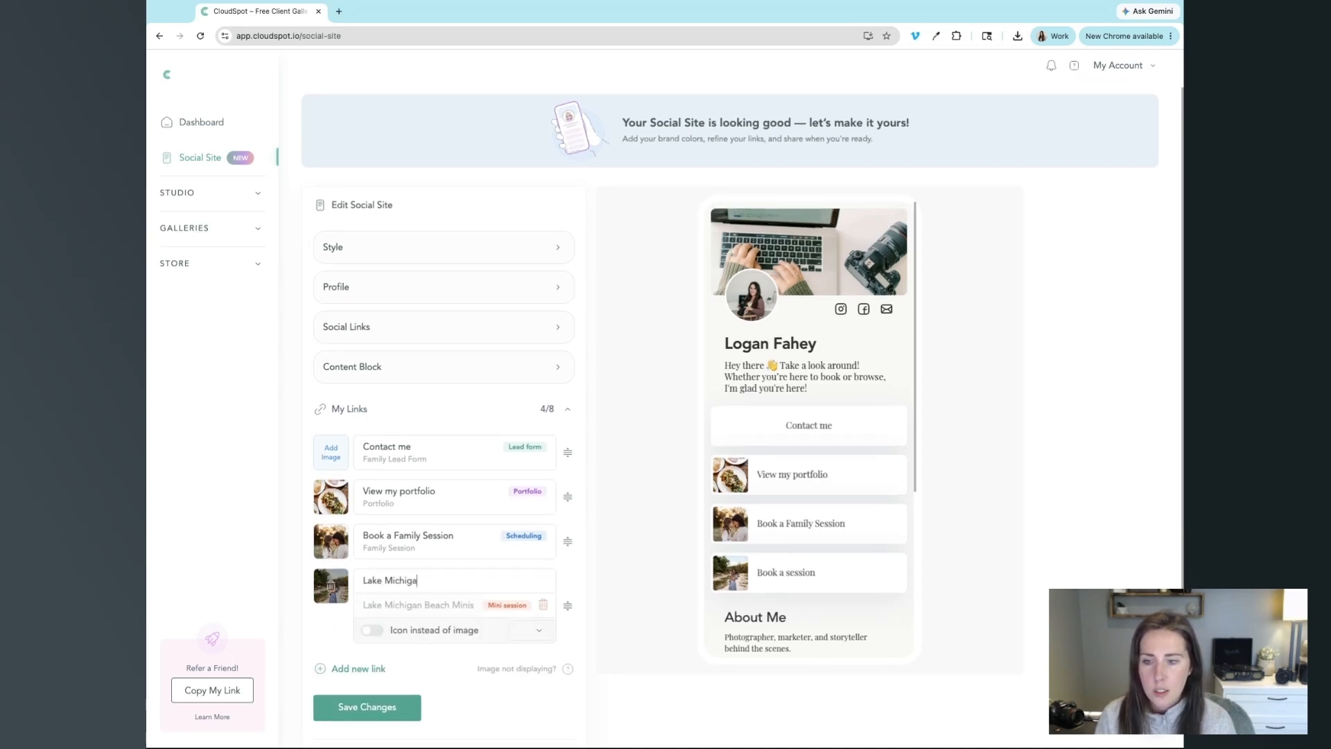
type("n Minis")
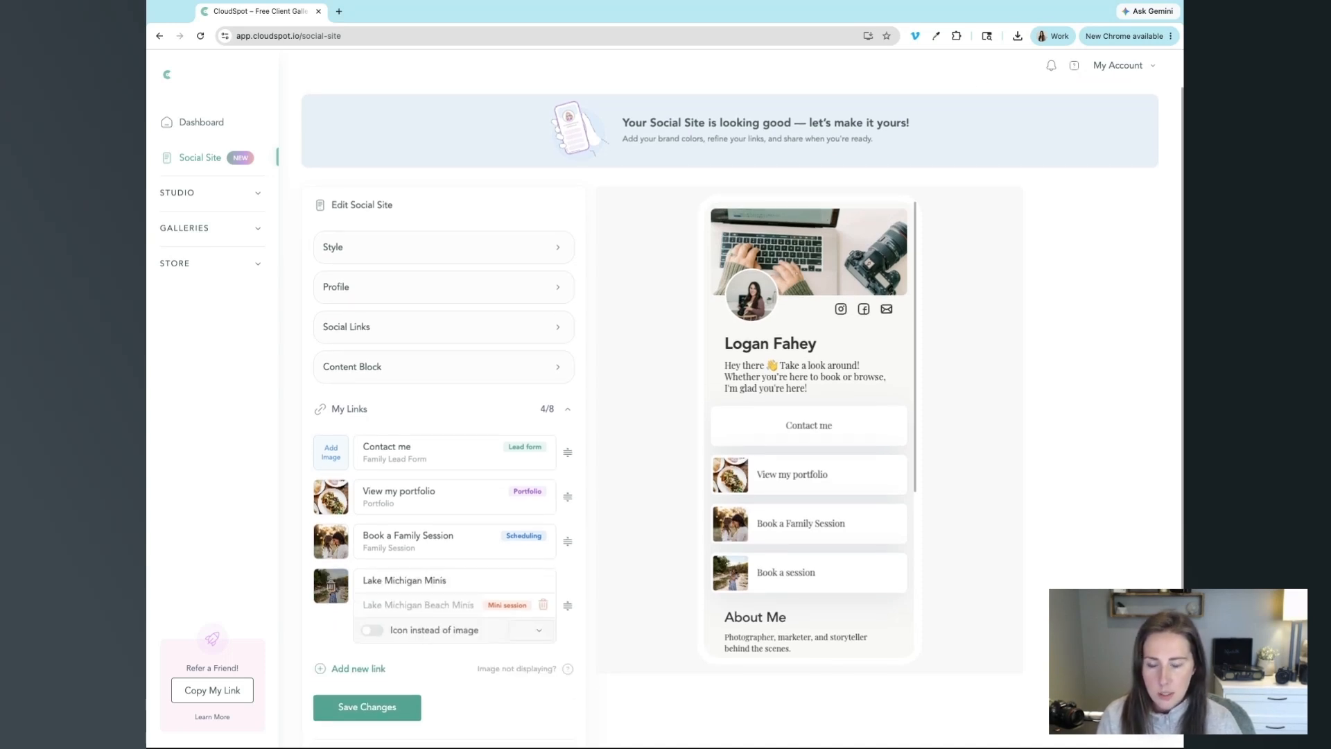
left_click(599, 594)
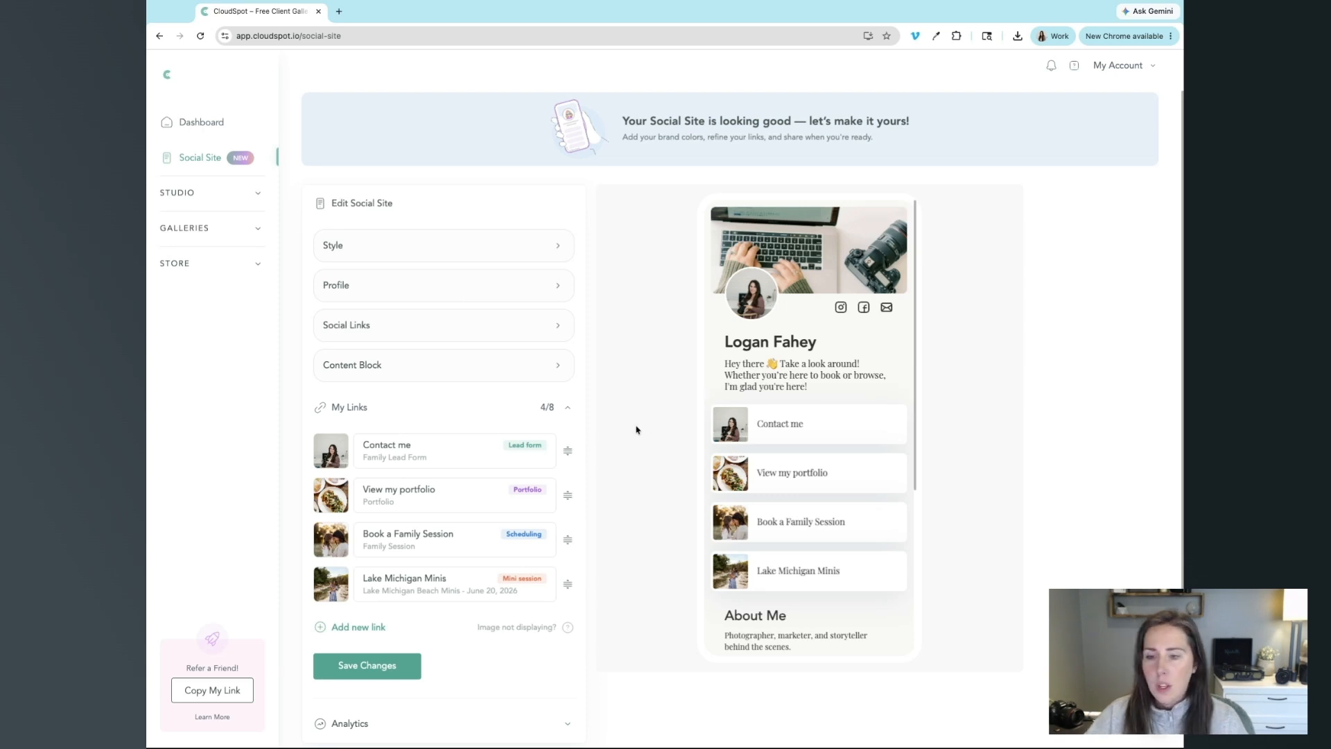
Try adding an Other Link that uses an icon instead of an image, and delete the blank link.
scroll(637, 430, "down", 1)
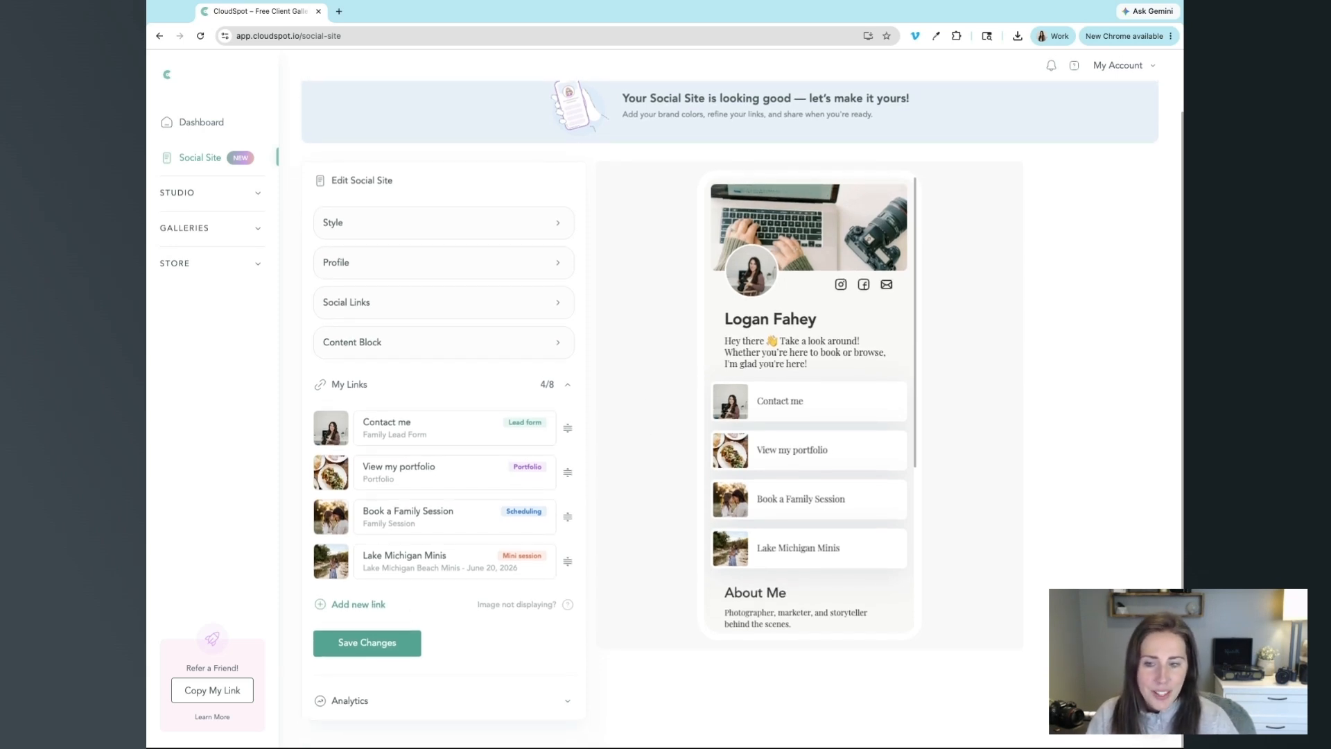
left_click(340, 604)
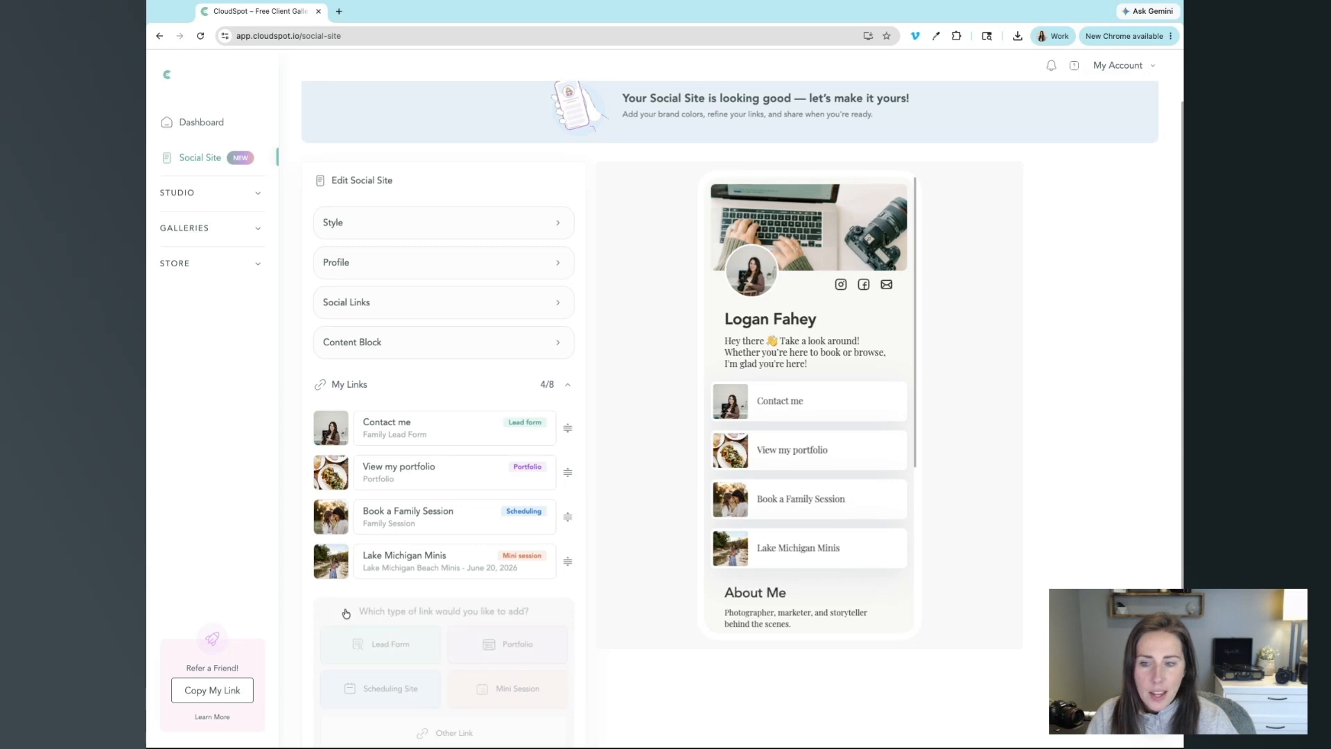
scroll(434, 642, "down", 2)
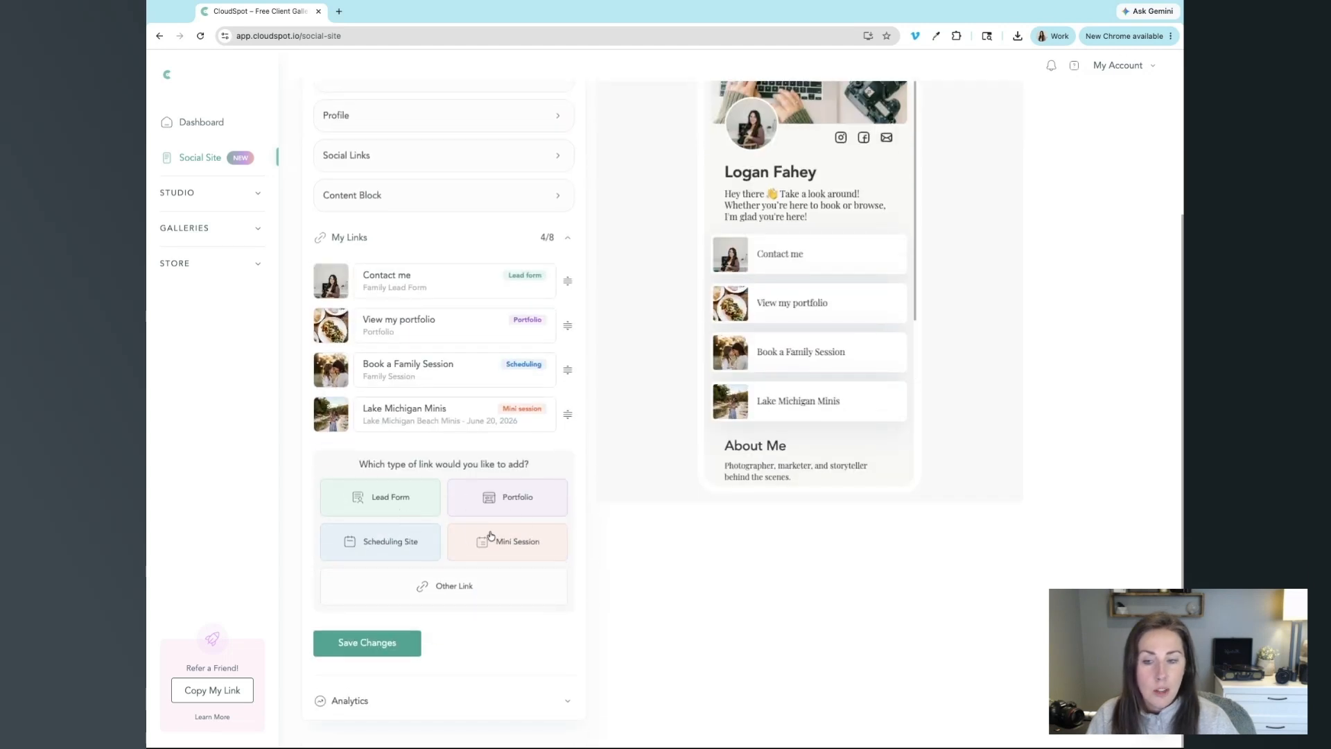
left_click(460, 587)
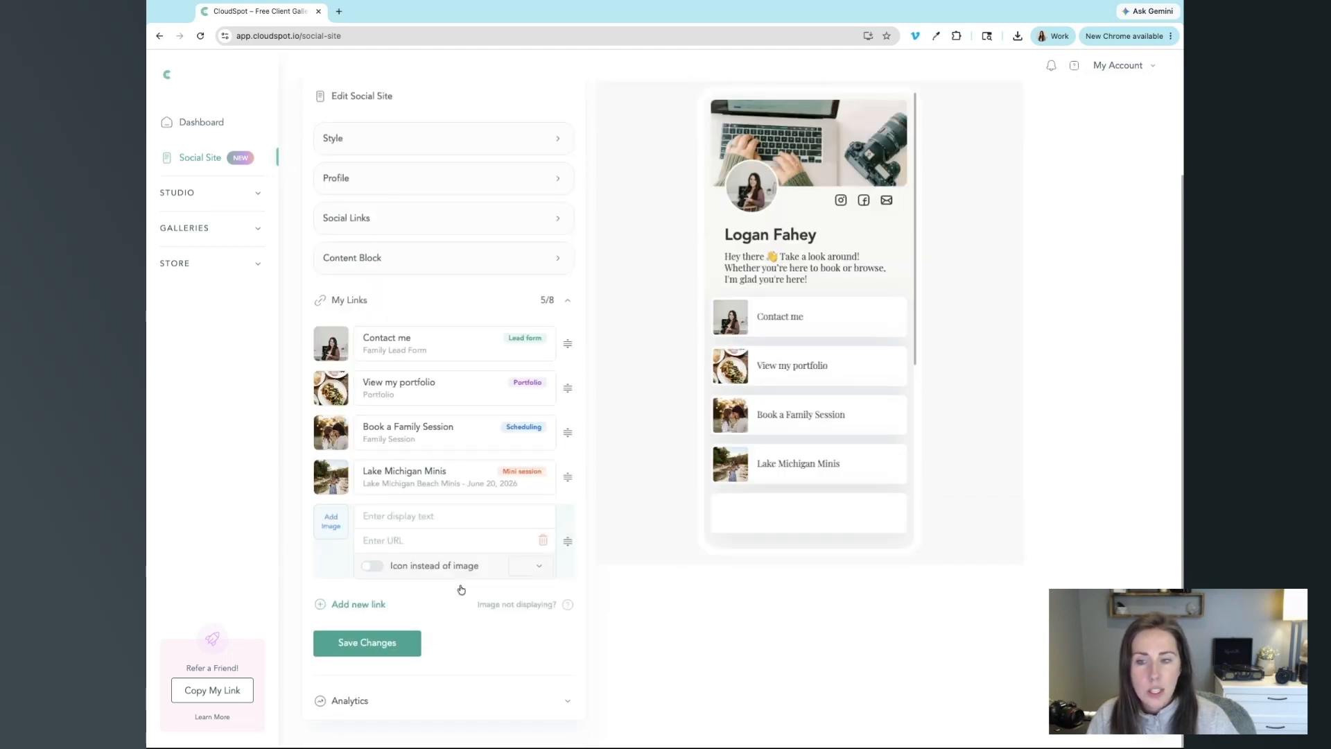
left_click(407, 514)
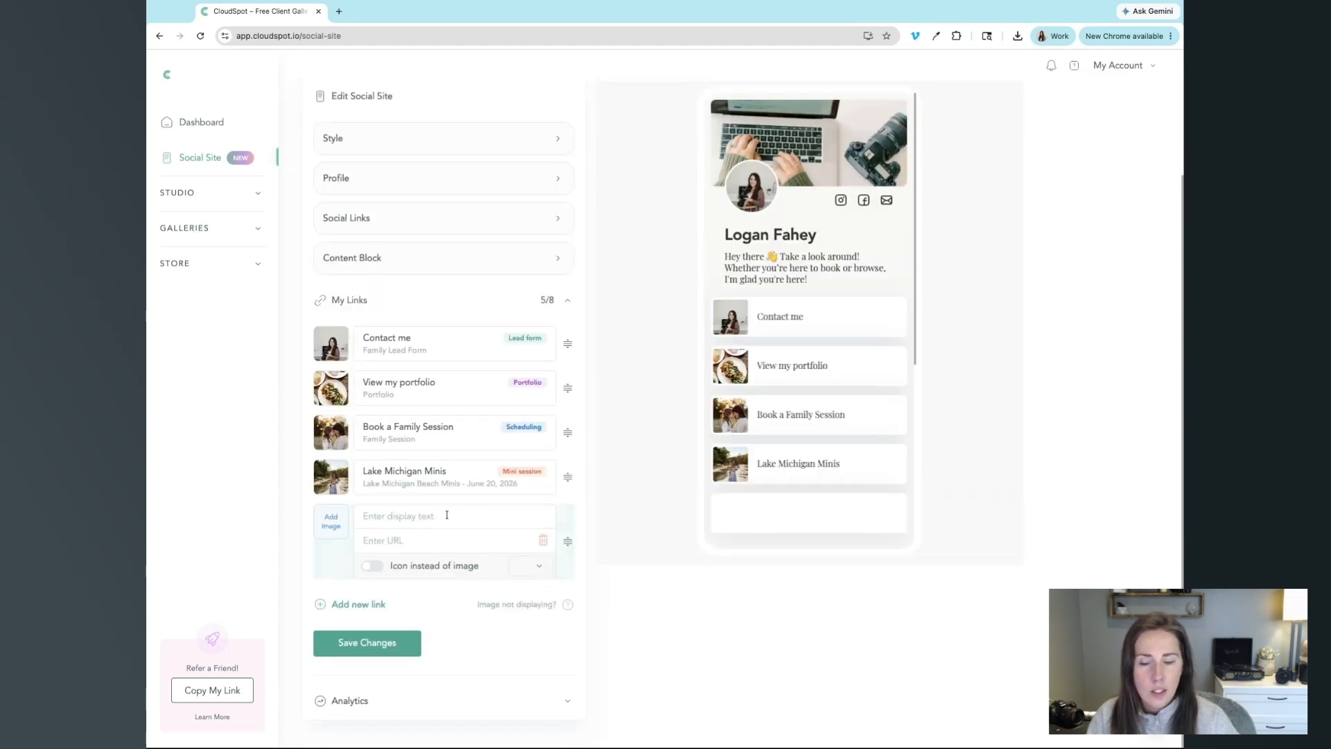
left_click(373, 567)
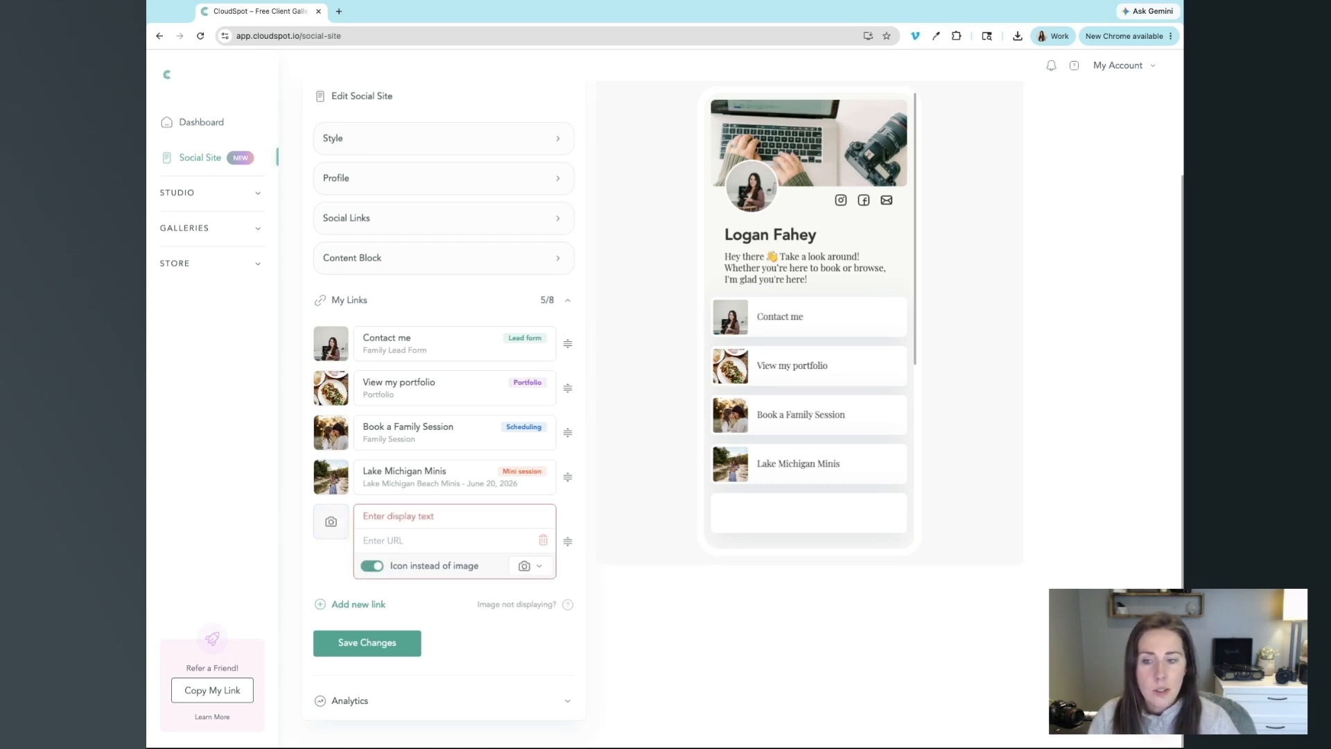
left_click(535, 566)
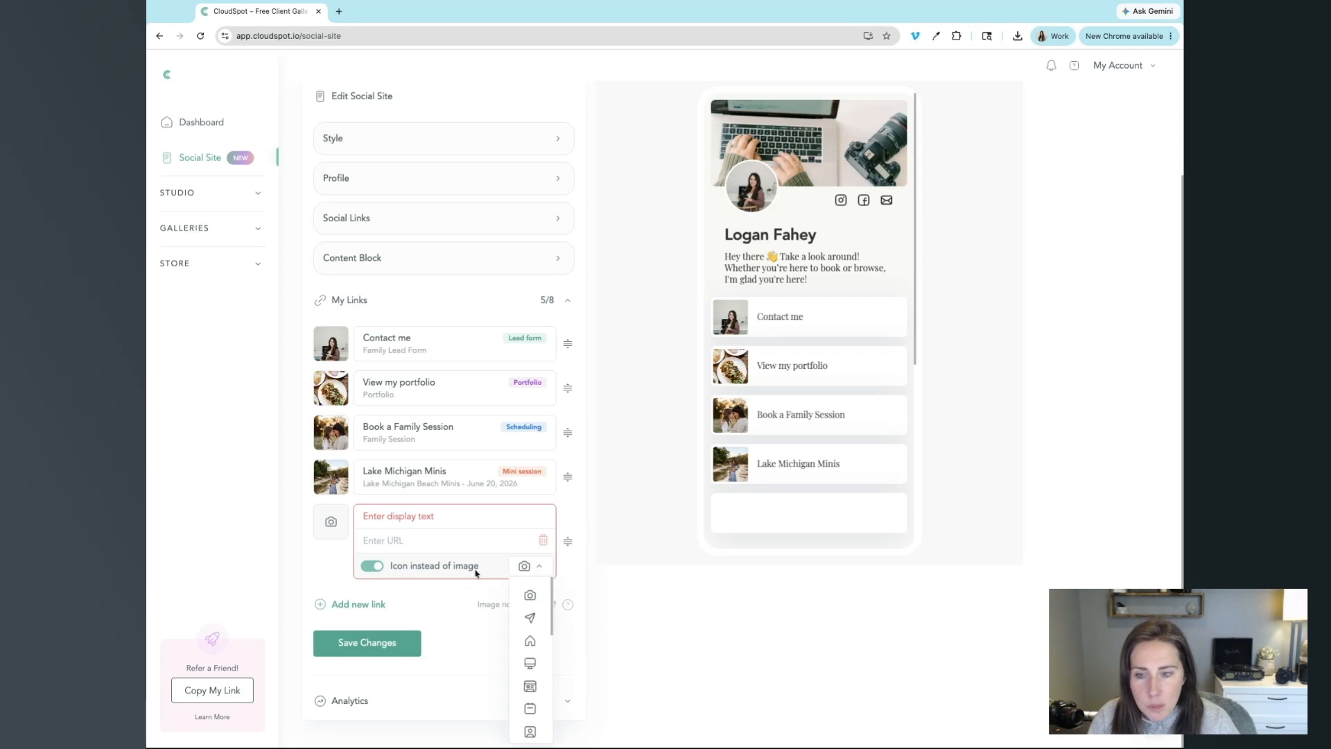
scroll(530, 624, "down", 3)
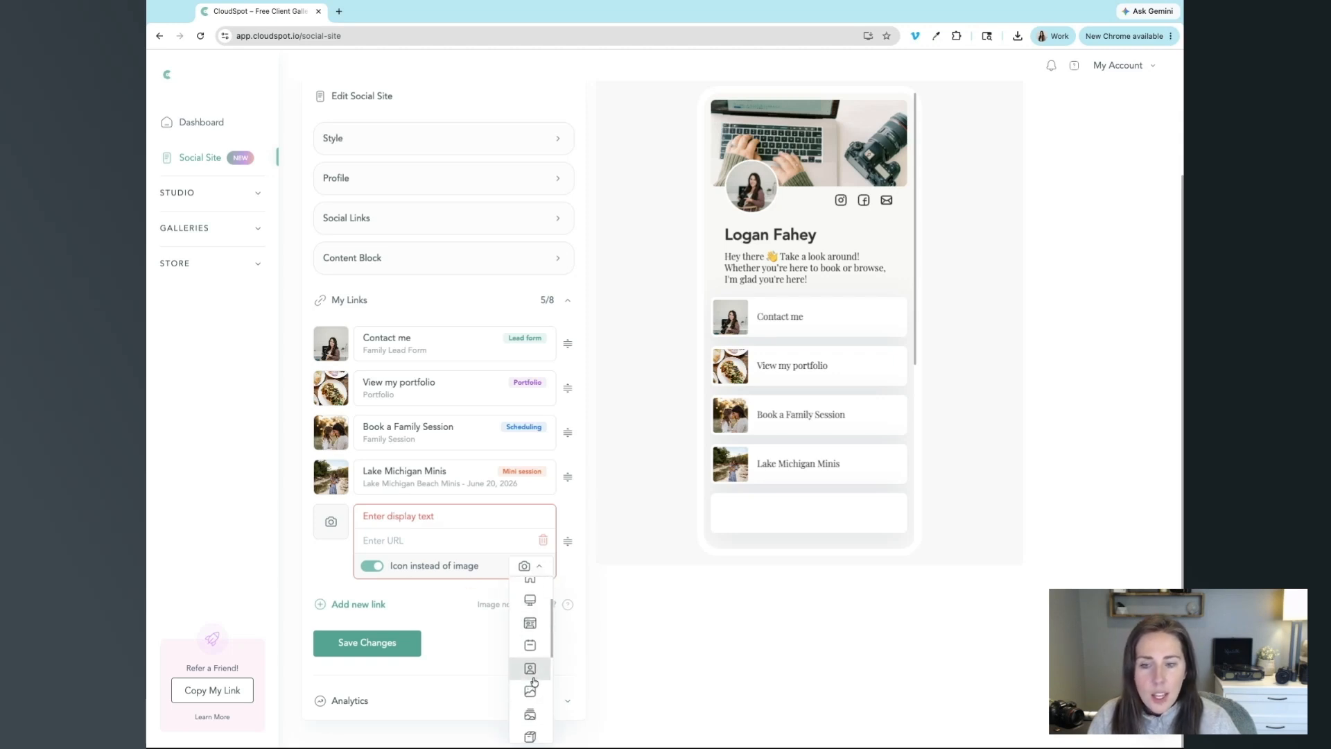
left_click(529, 680)
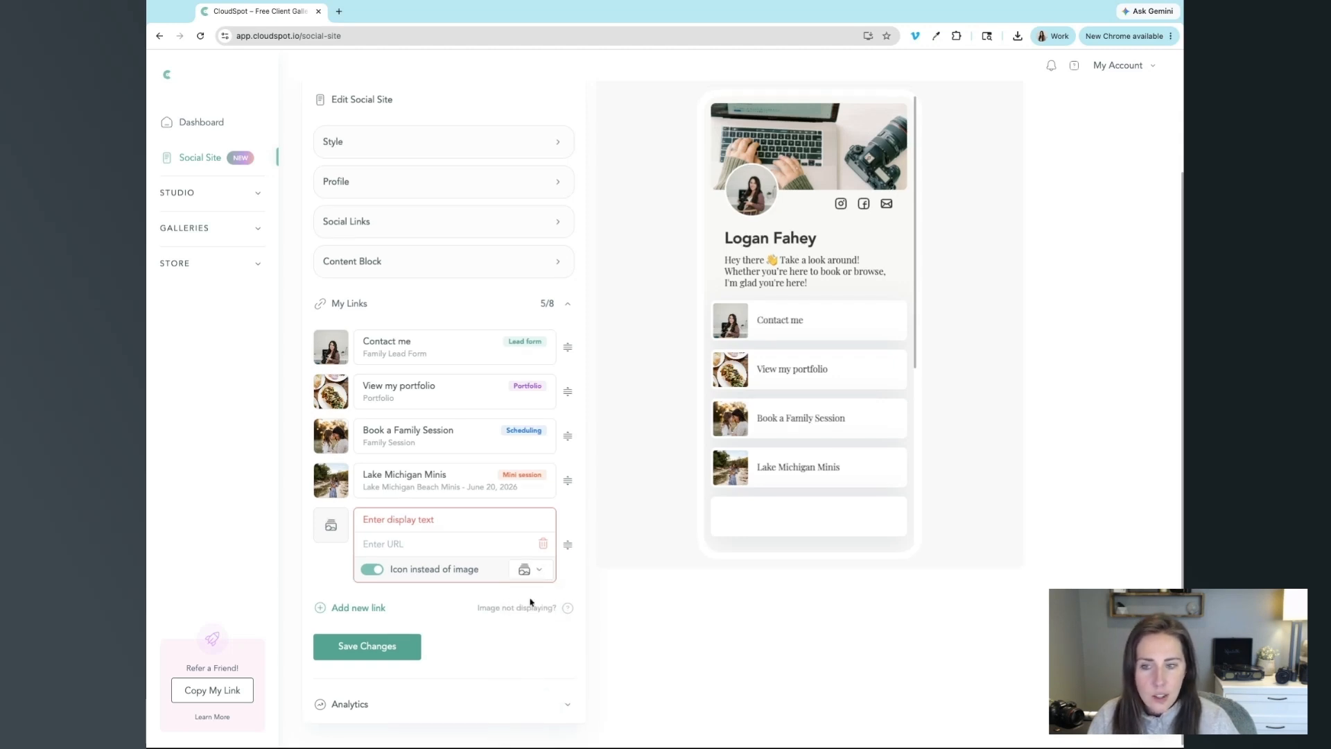
left_click(544, 540)
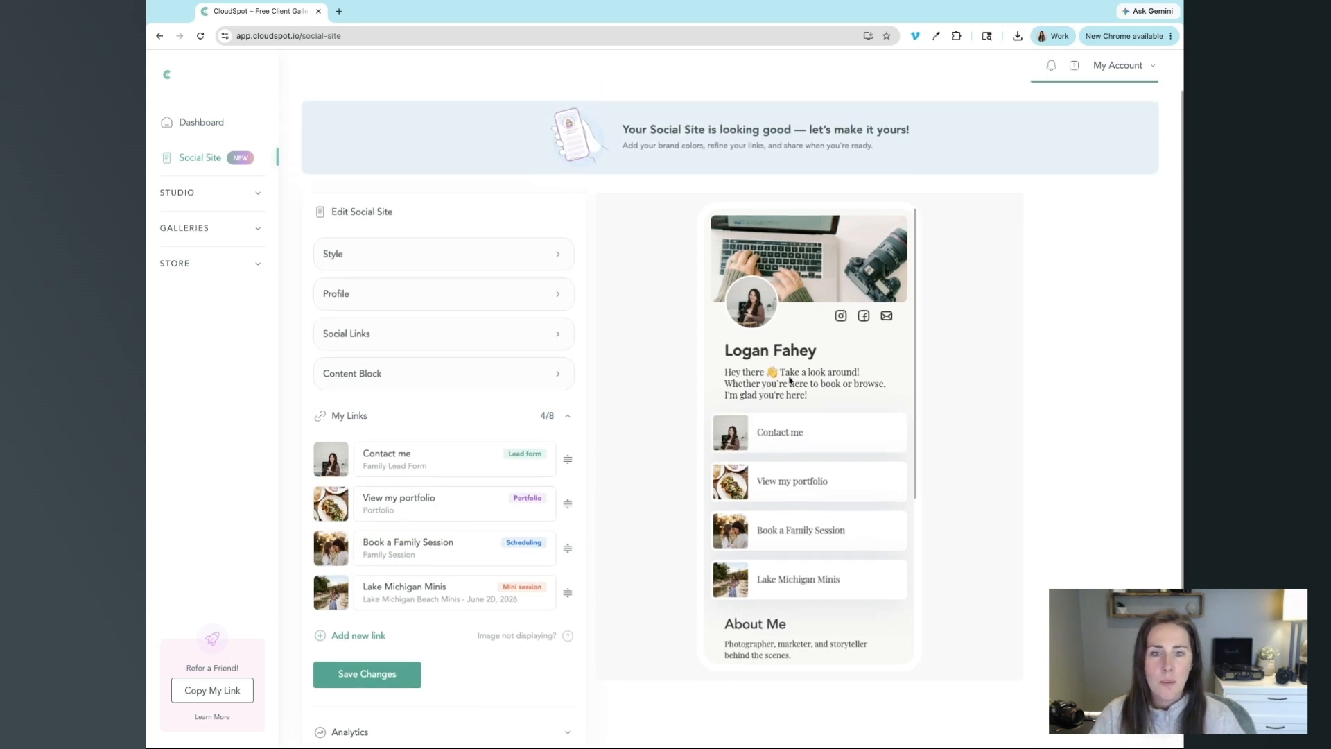
Save the Social Site changes and expand the Analytics section to view site visits, link clicks and bookings.
scroll(638, 416, "down", 1)
left_click(406, 656)
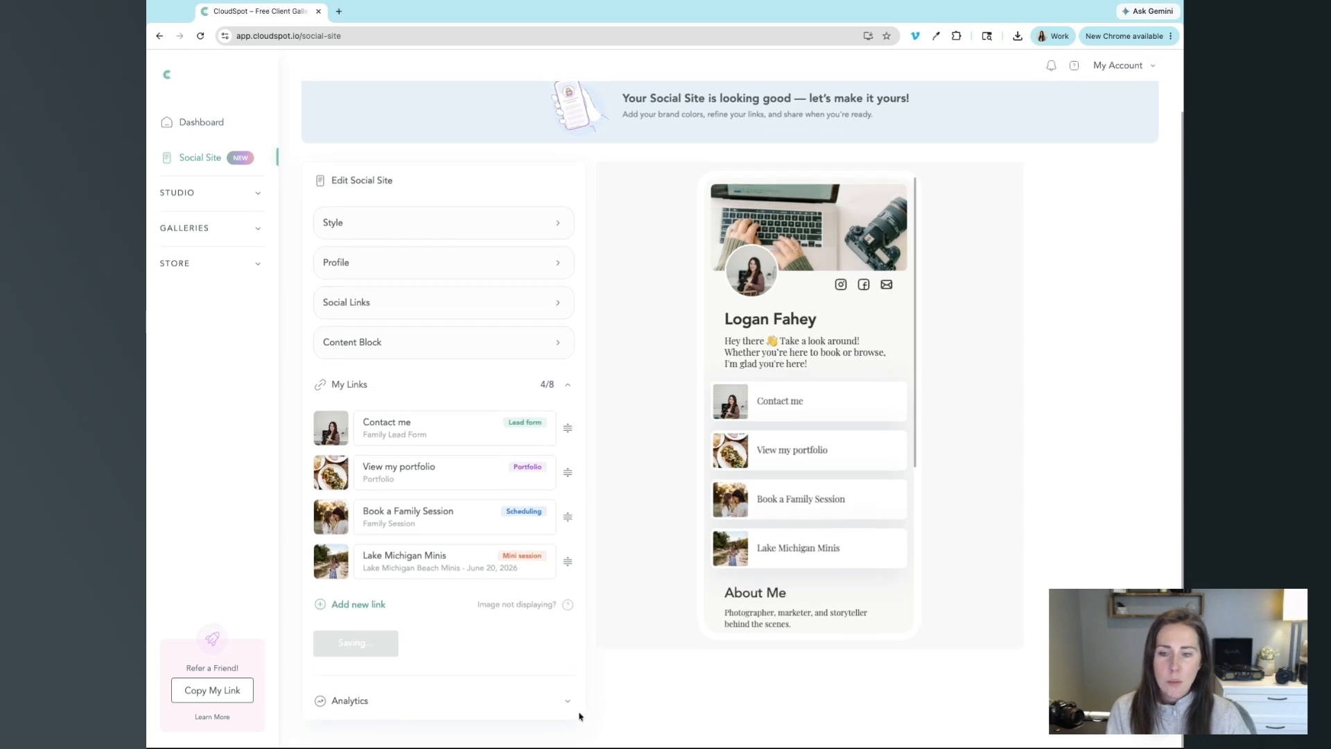
left_click(568, 703)
scroll(569, 708, "down", 4)
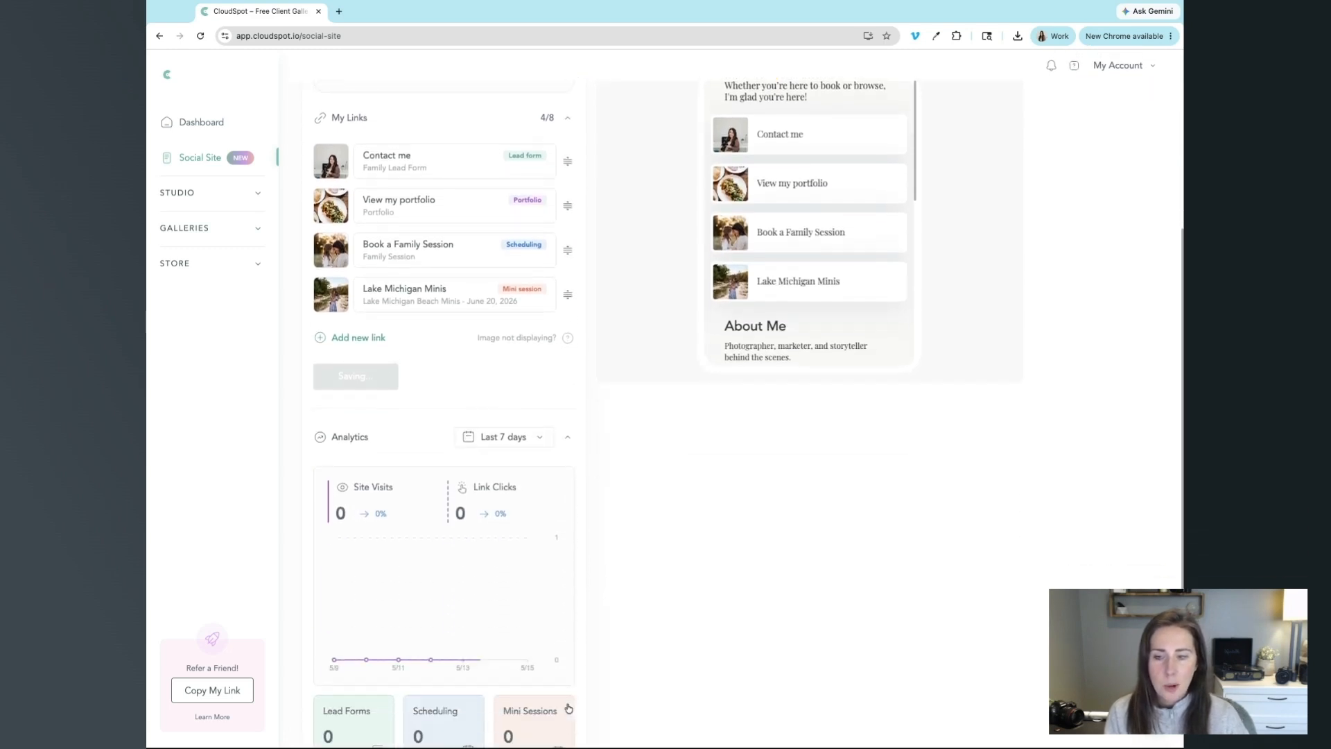
scroll(547, 659, "down", 1)
scroll(548, 663, "down", 2)
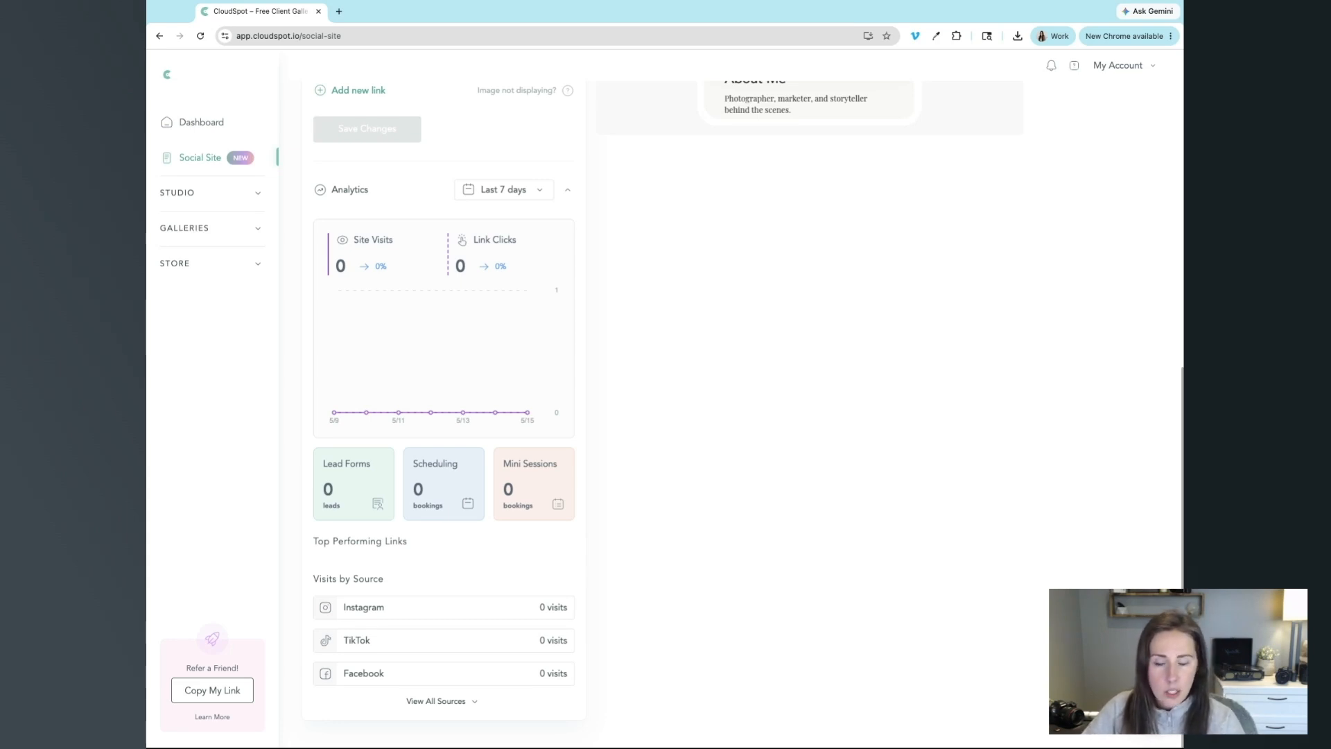
Show all traffic sources under Visits by Source and look through the full list.
left_click(454, 701)
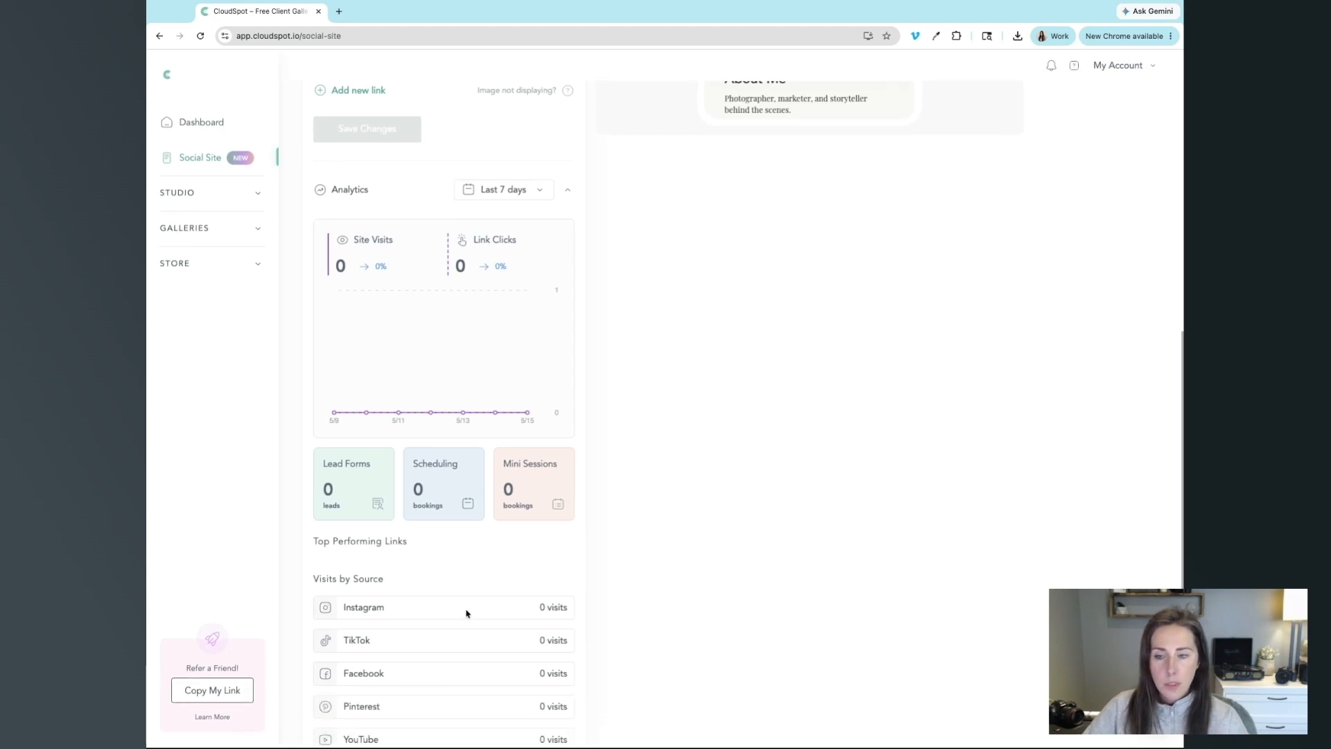
scroll(466, 613, "down", 3)
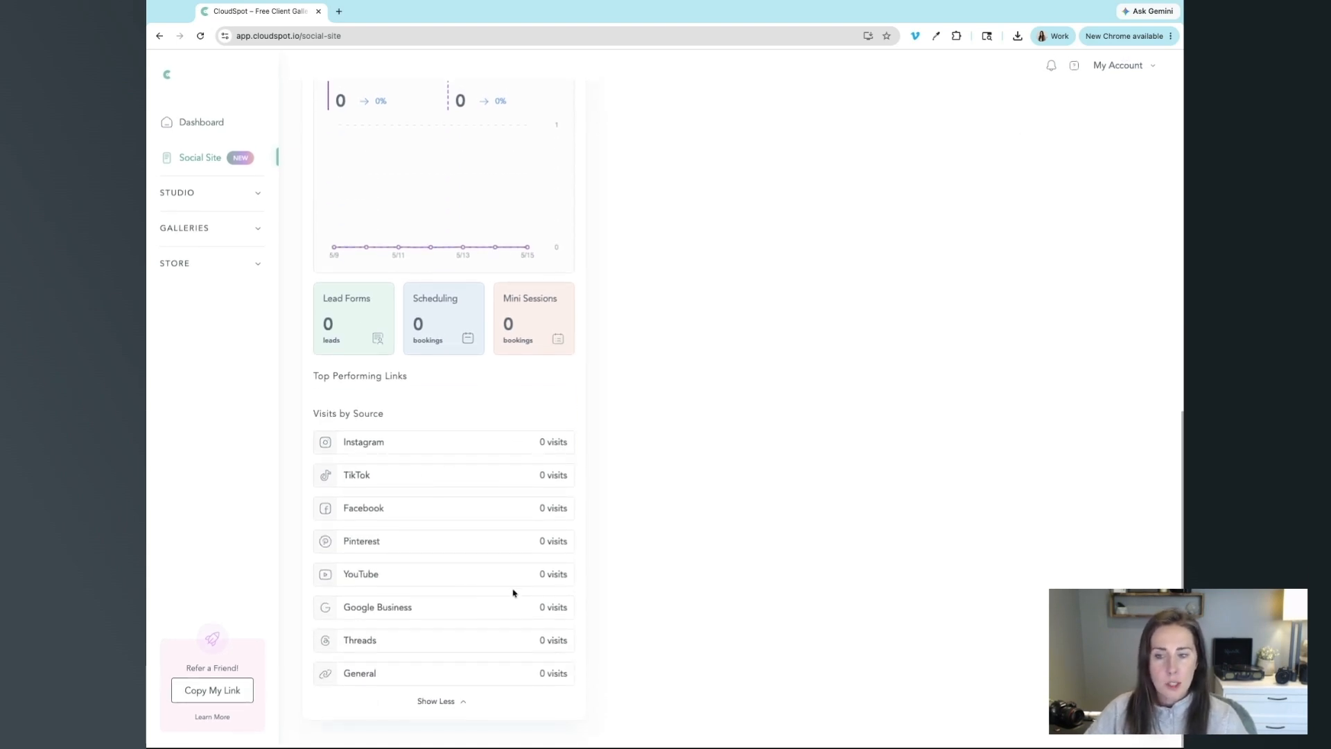
scroll(603, 641, "up", 15)
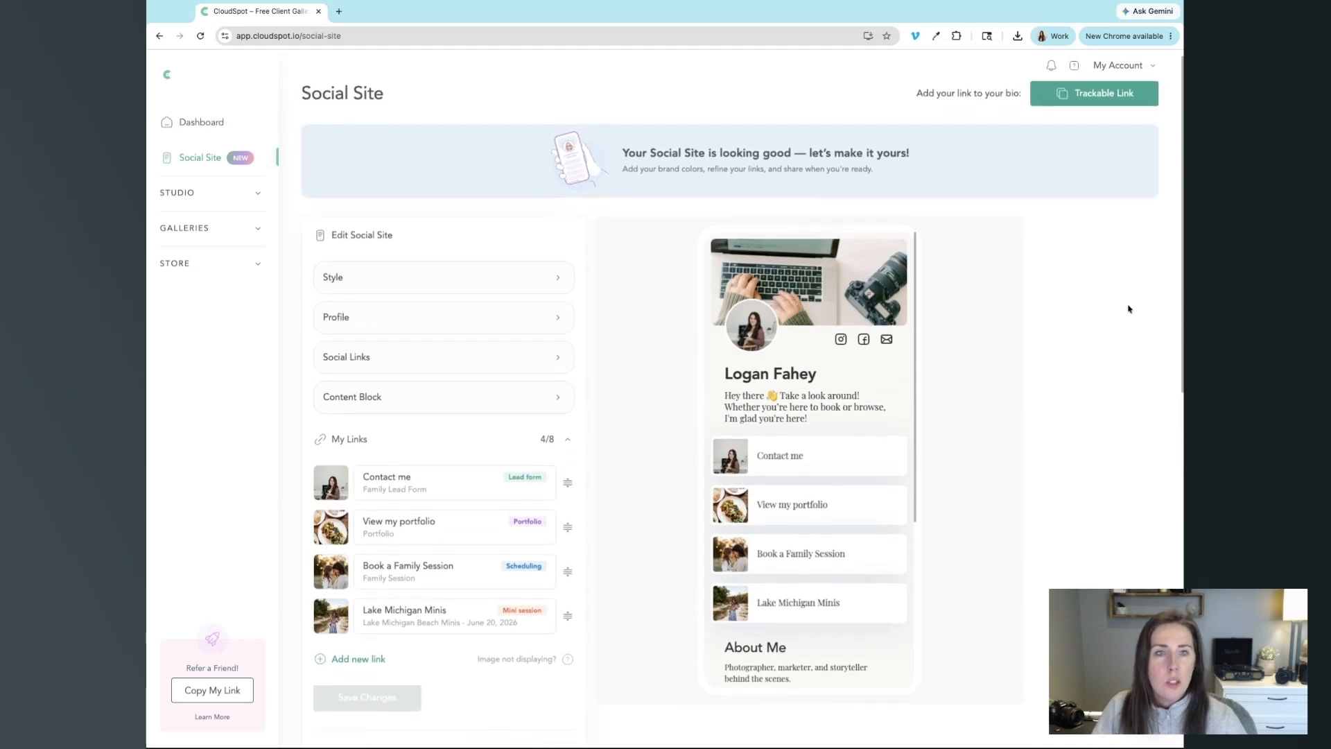
View the platforms offered for the site's trackable link, and copy the Instagram link.
left_click(1081, 97)
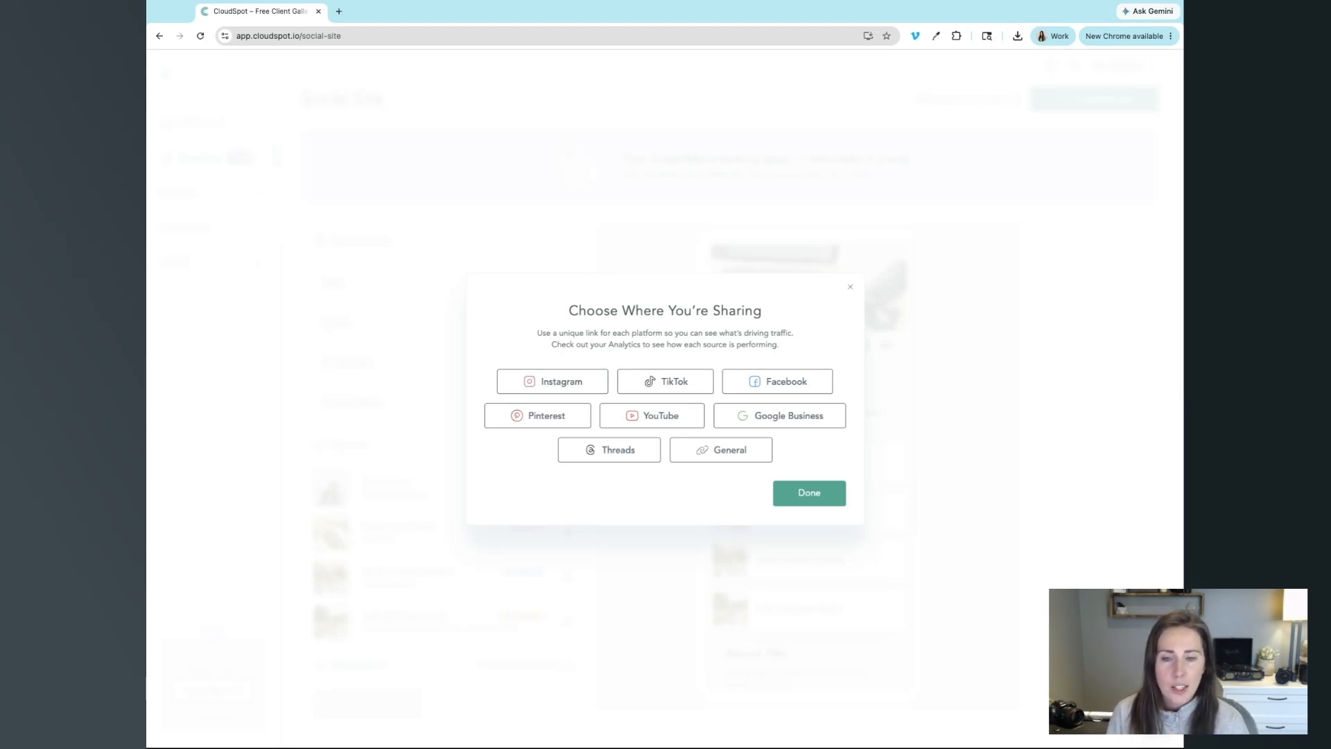
left_click(810, 495)
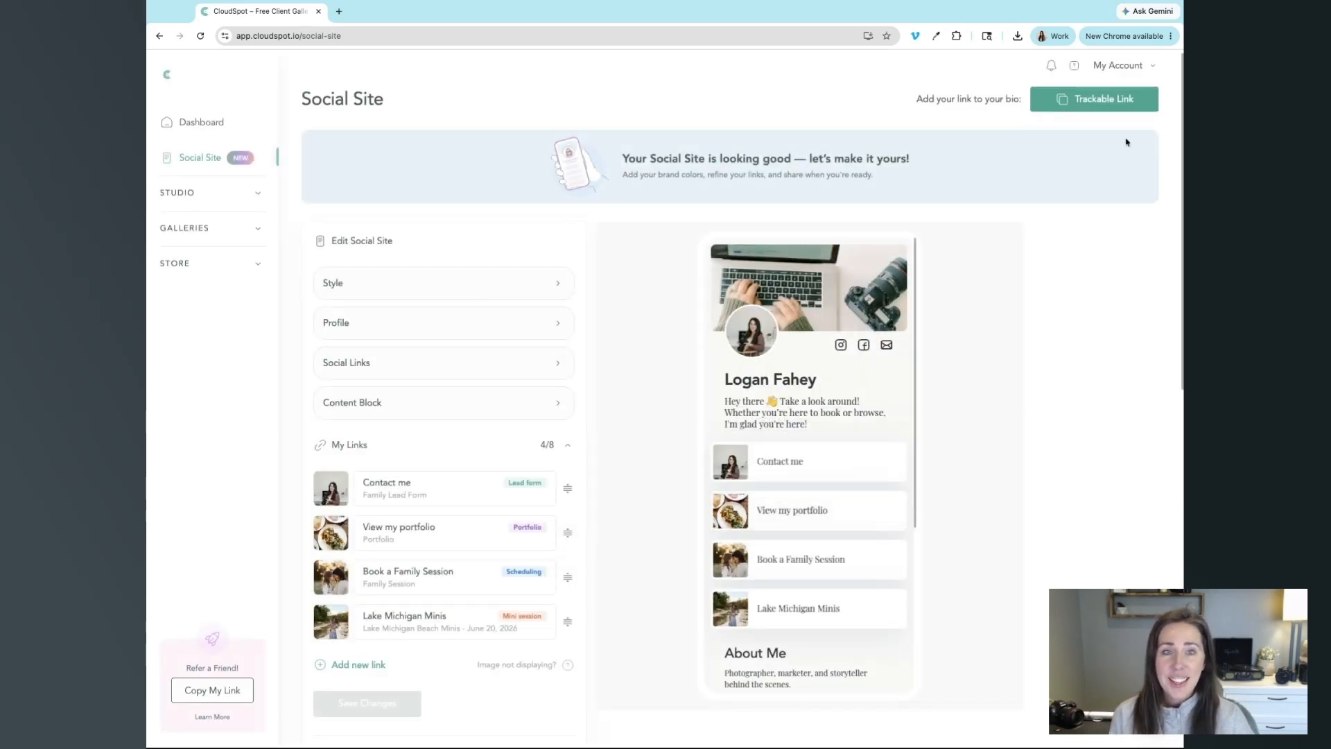
left_click(1109, 105)
left_click(568, 384)
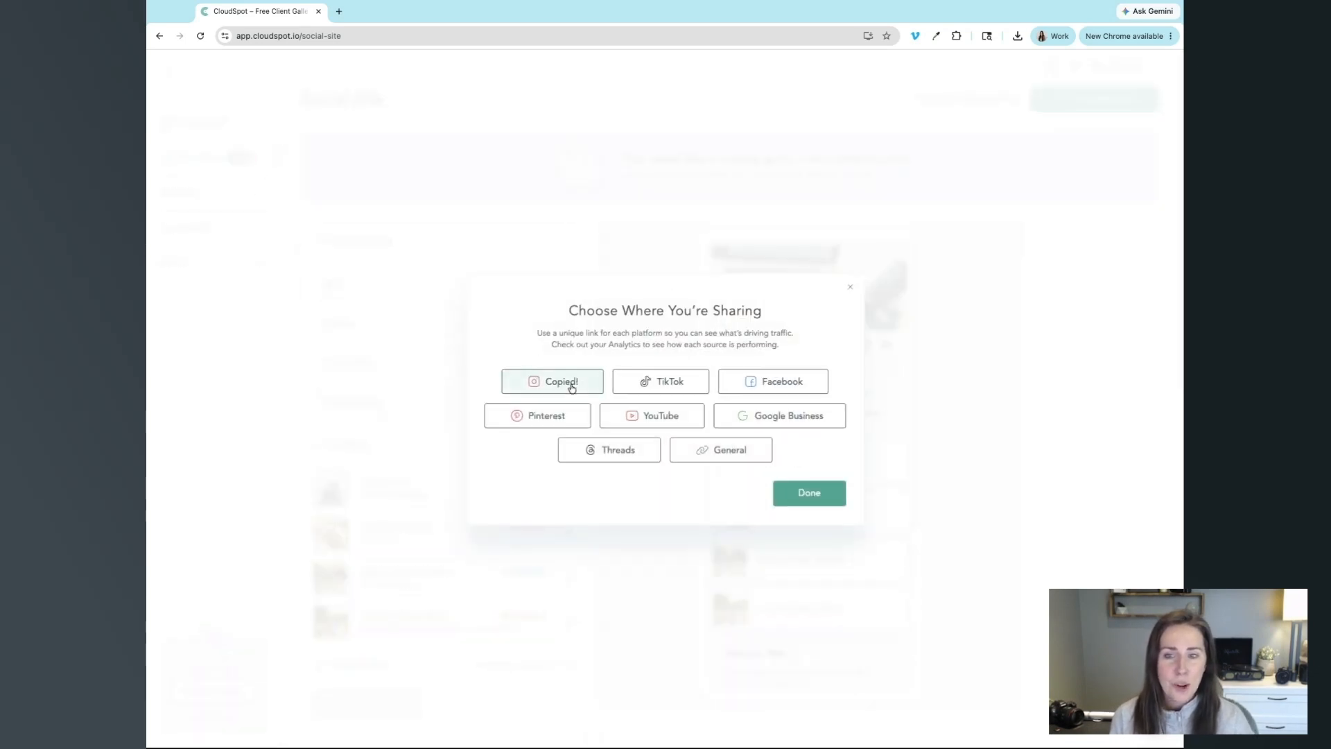
Open the copied Instagram link in a new browser tab to check the live Social Site, and close the page and the sharing dialog.
left_click(339, 11)
key("super+v")
key("Return")
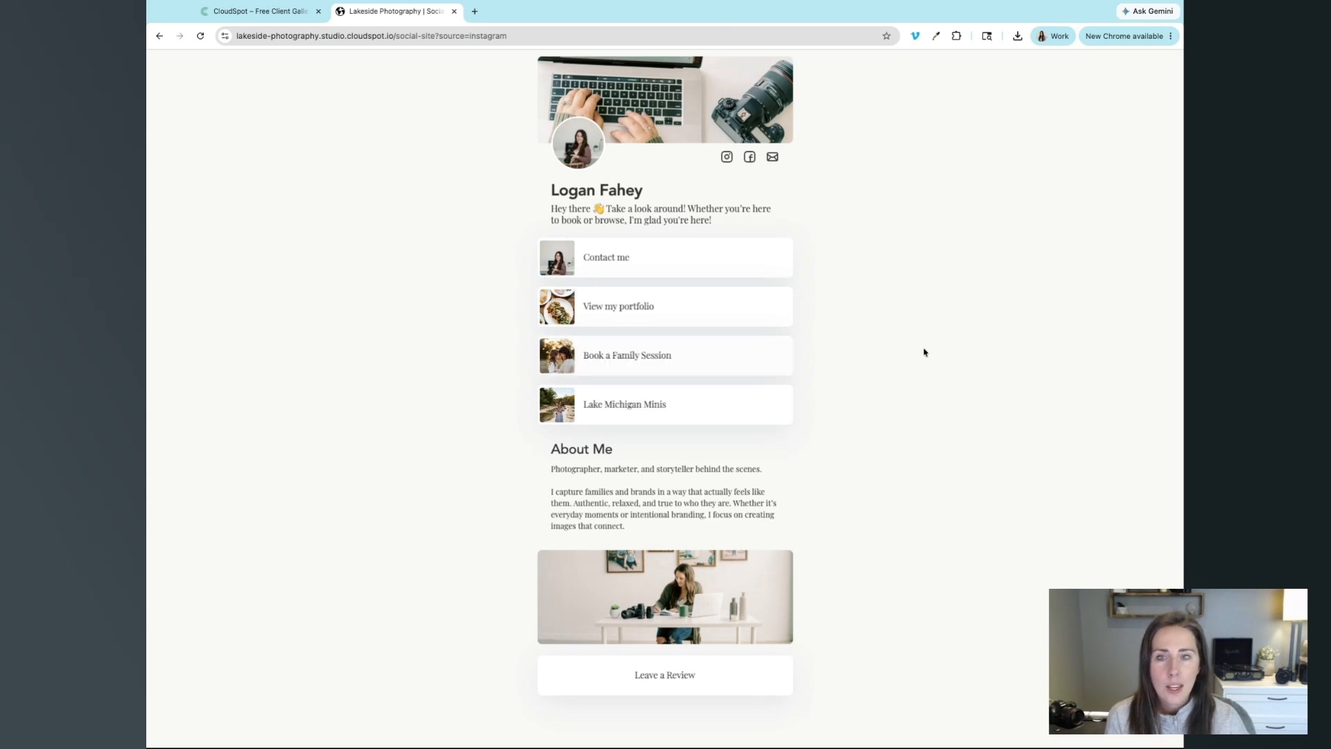
left_click(455, 14)
left_click(849, 290)
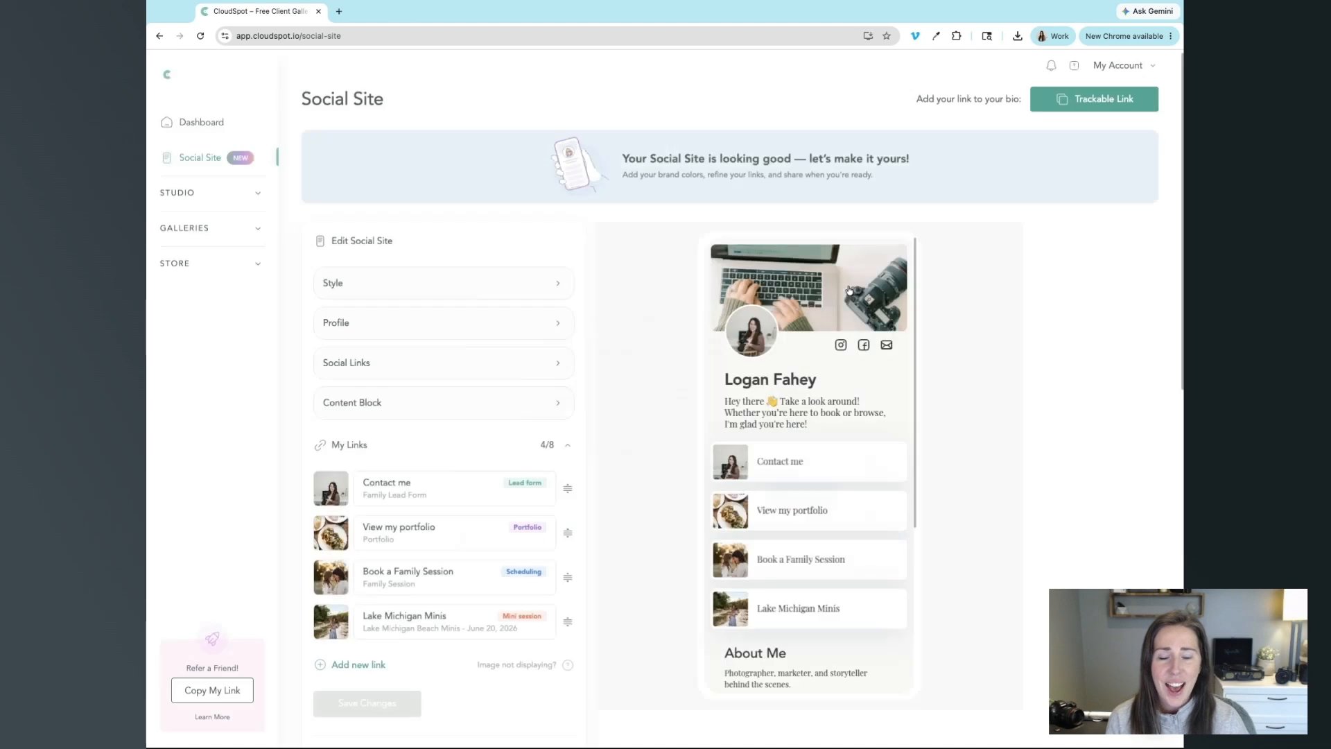